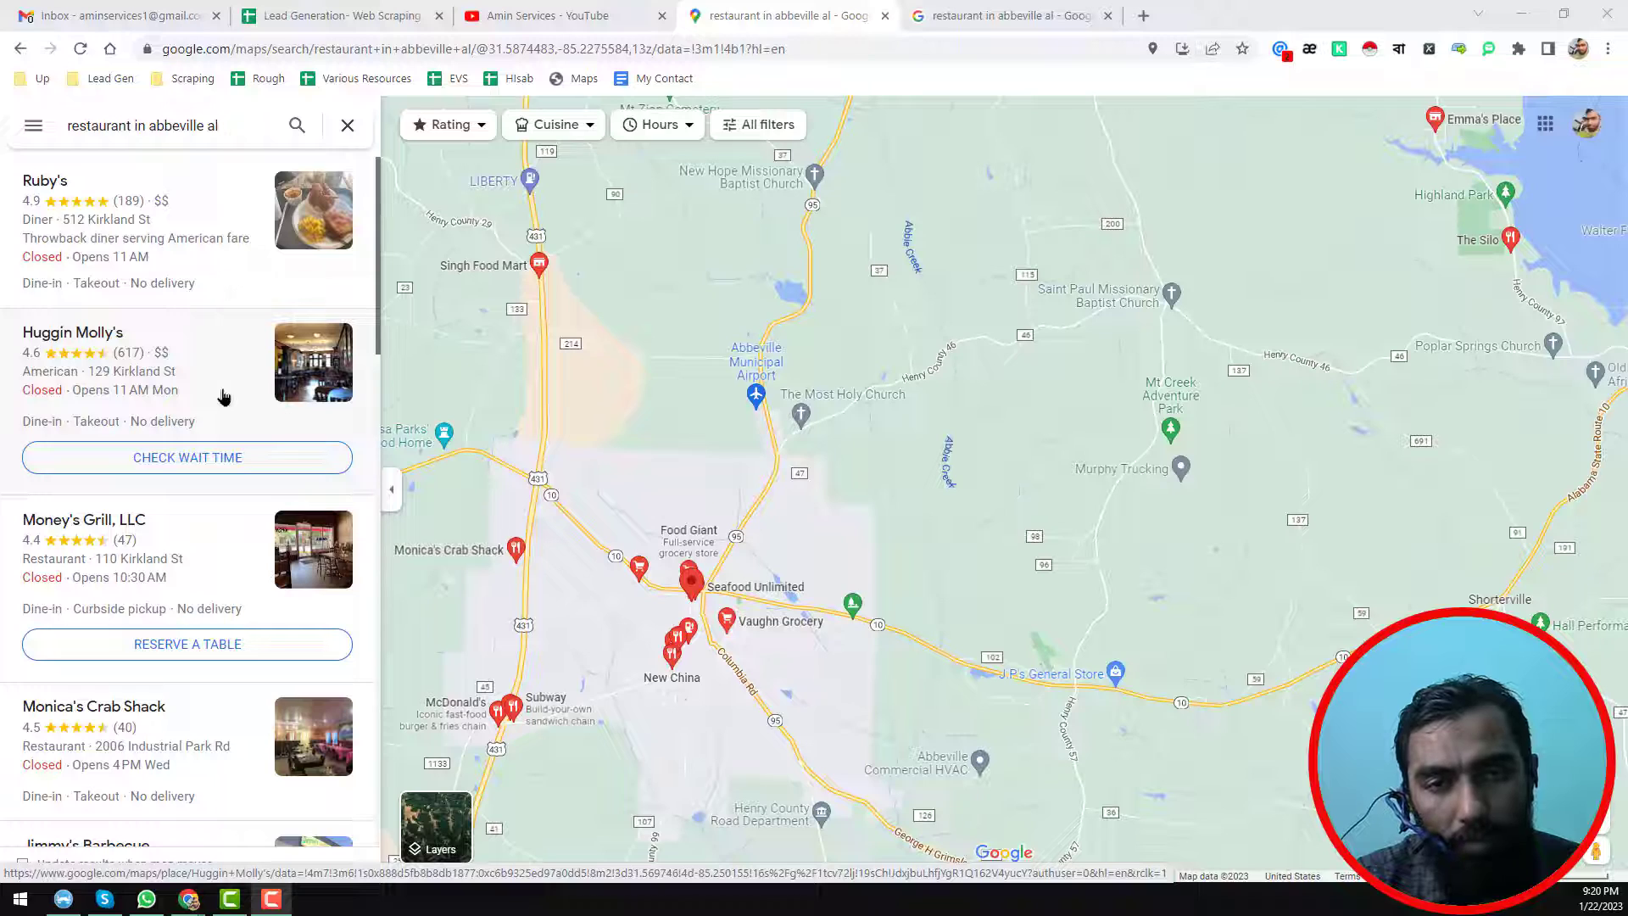
Step: Look through the uploaded videos on the Amin Services YouTube channel and return to the start of the channel page
click(530, 17)
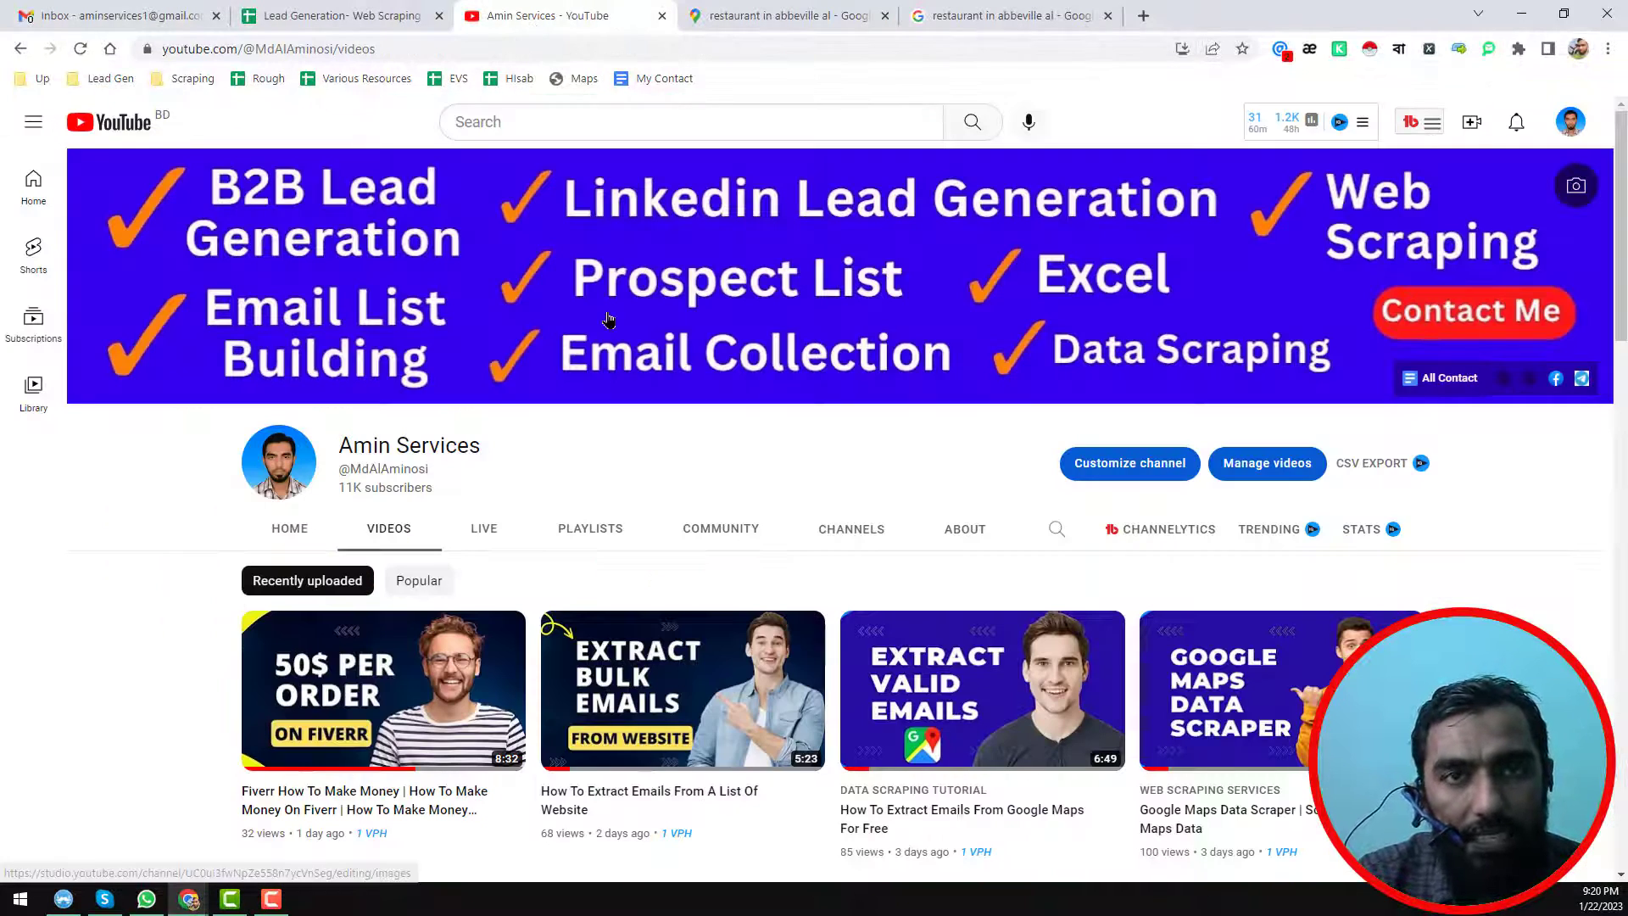
scroll(653, 343, down, 2)
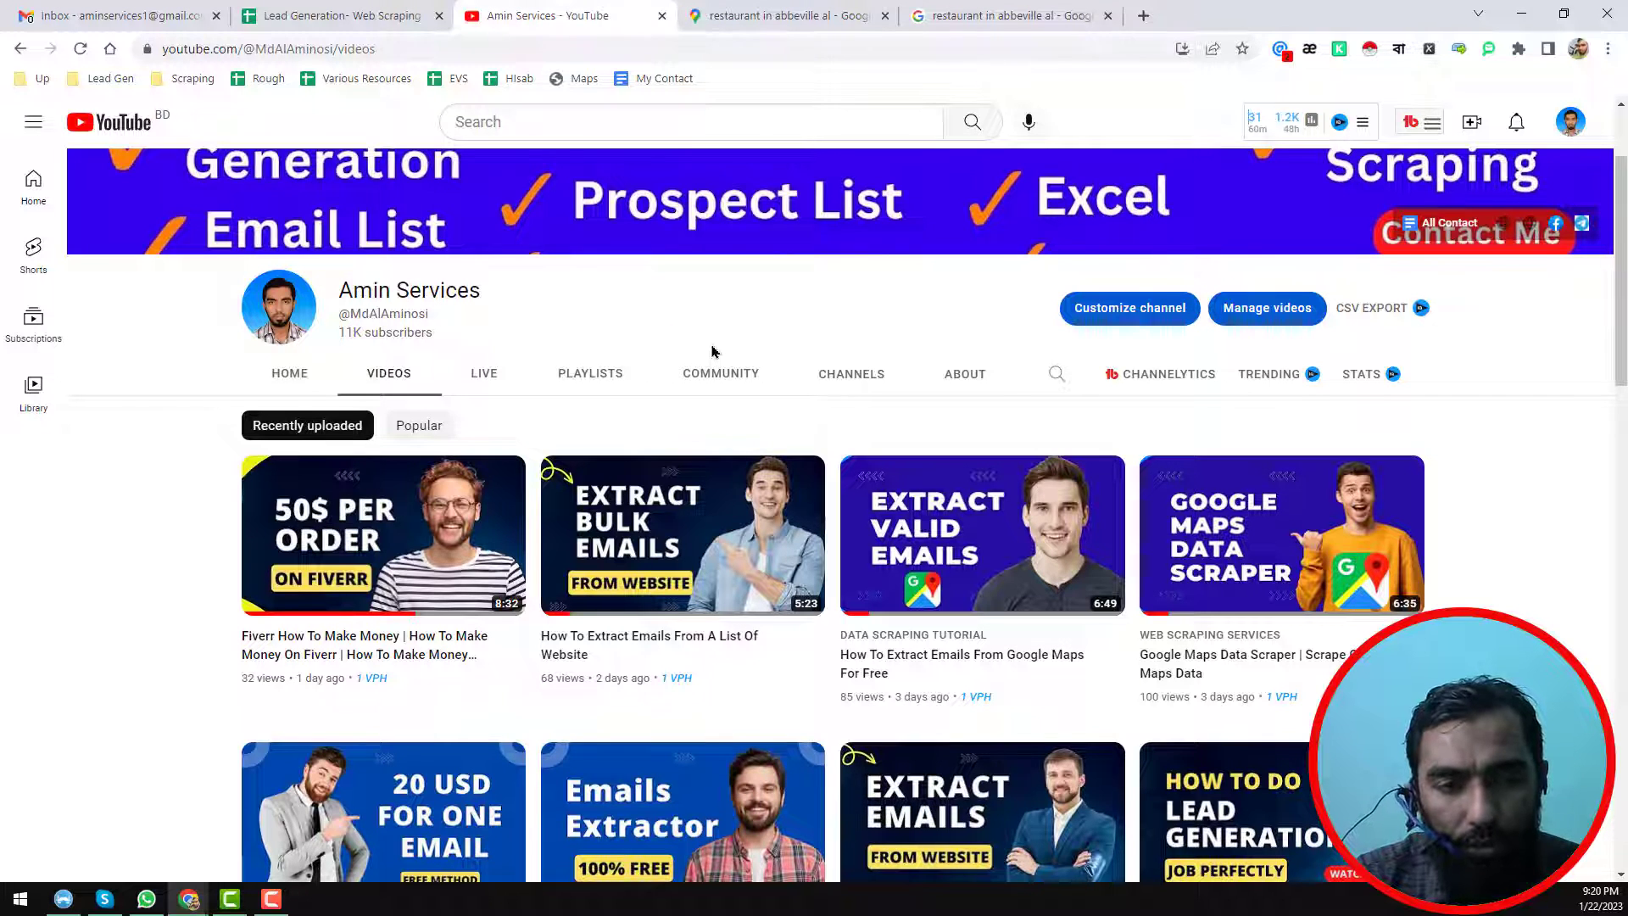
scroll(712, 351, down, 2)
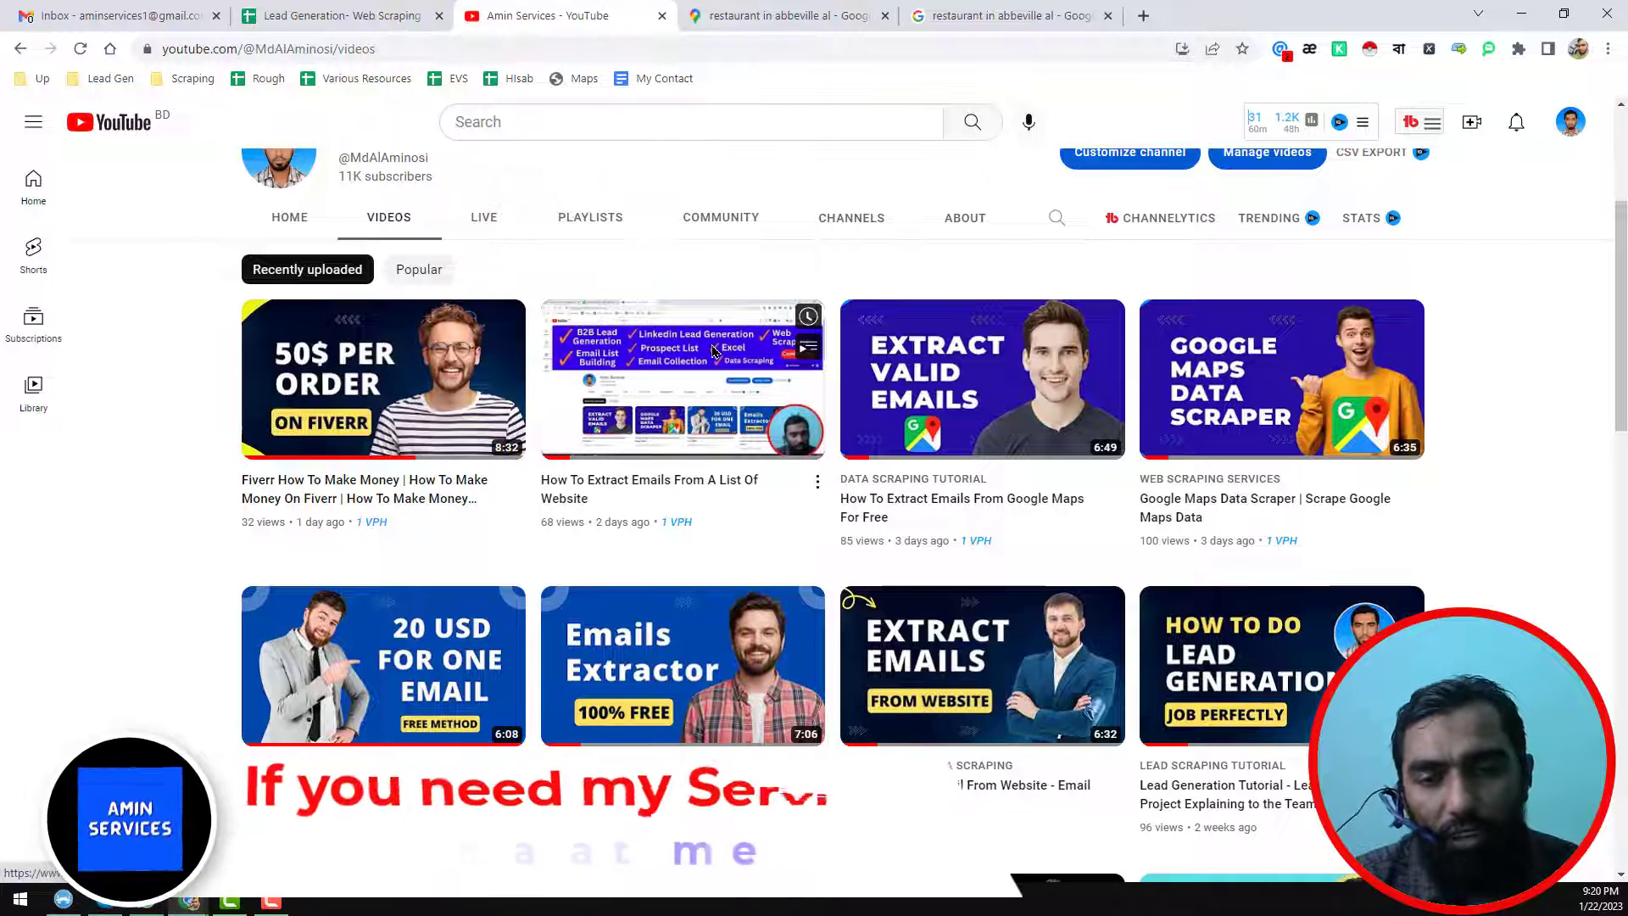
scroll(713, 351, down, 1)
scroll(712, 351, down, 1)
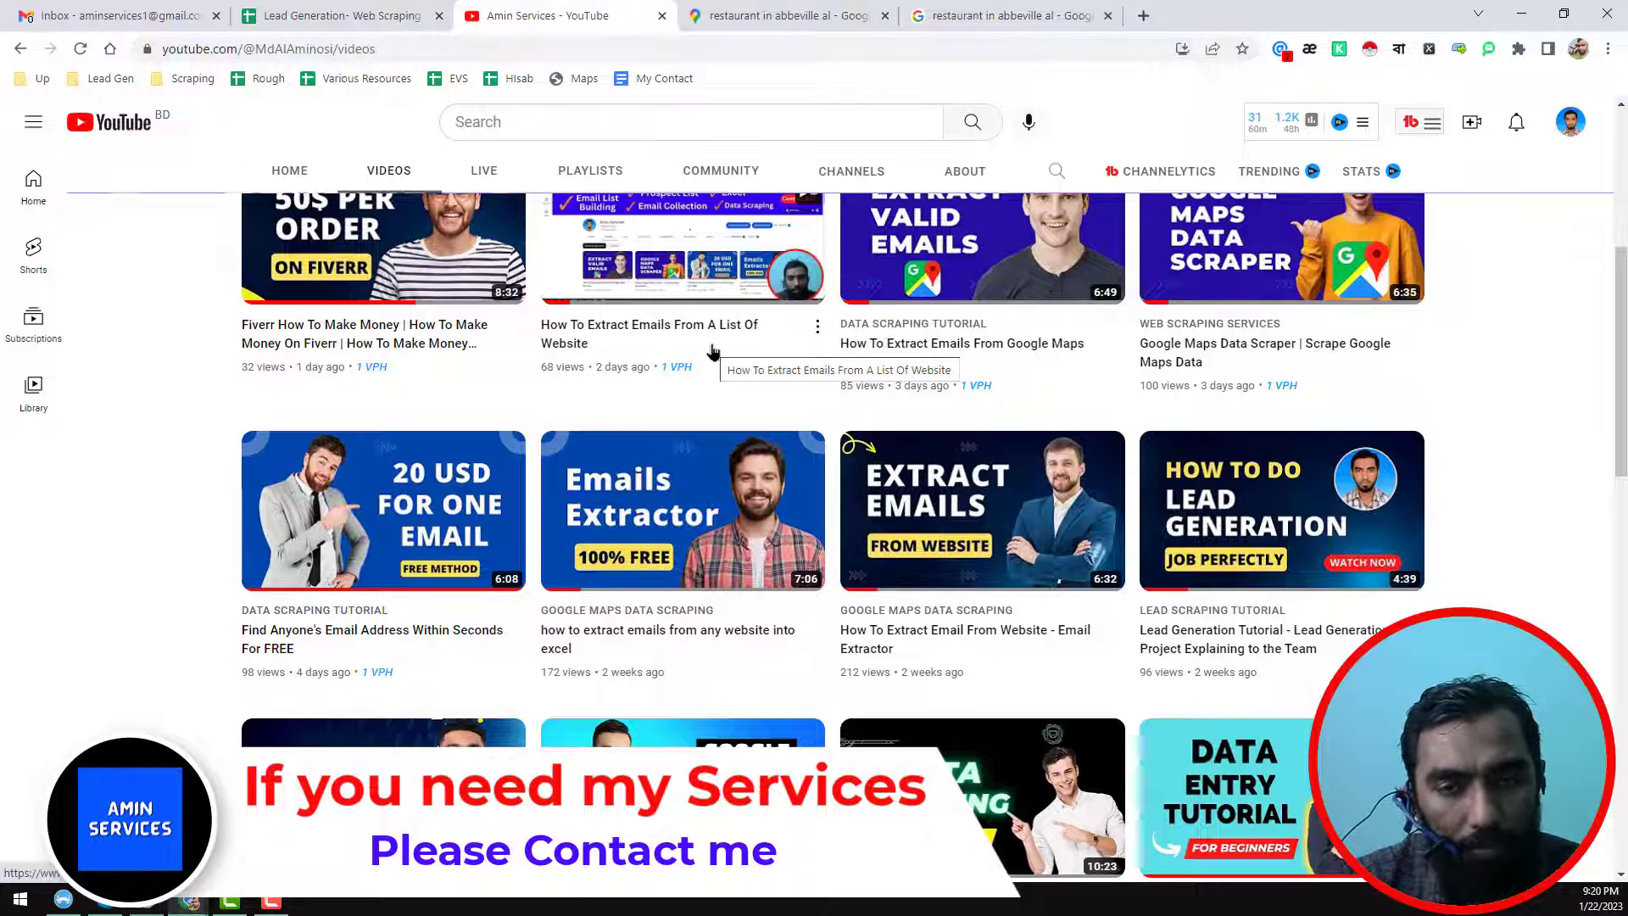
scroll(693, 388, down, 2)
scroll(692, 387, down, 2)
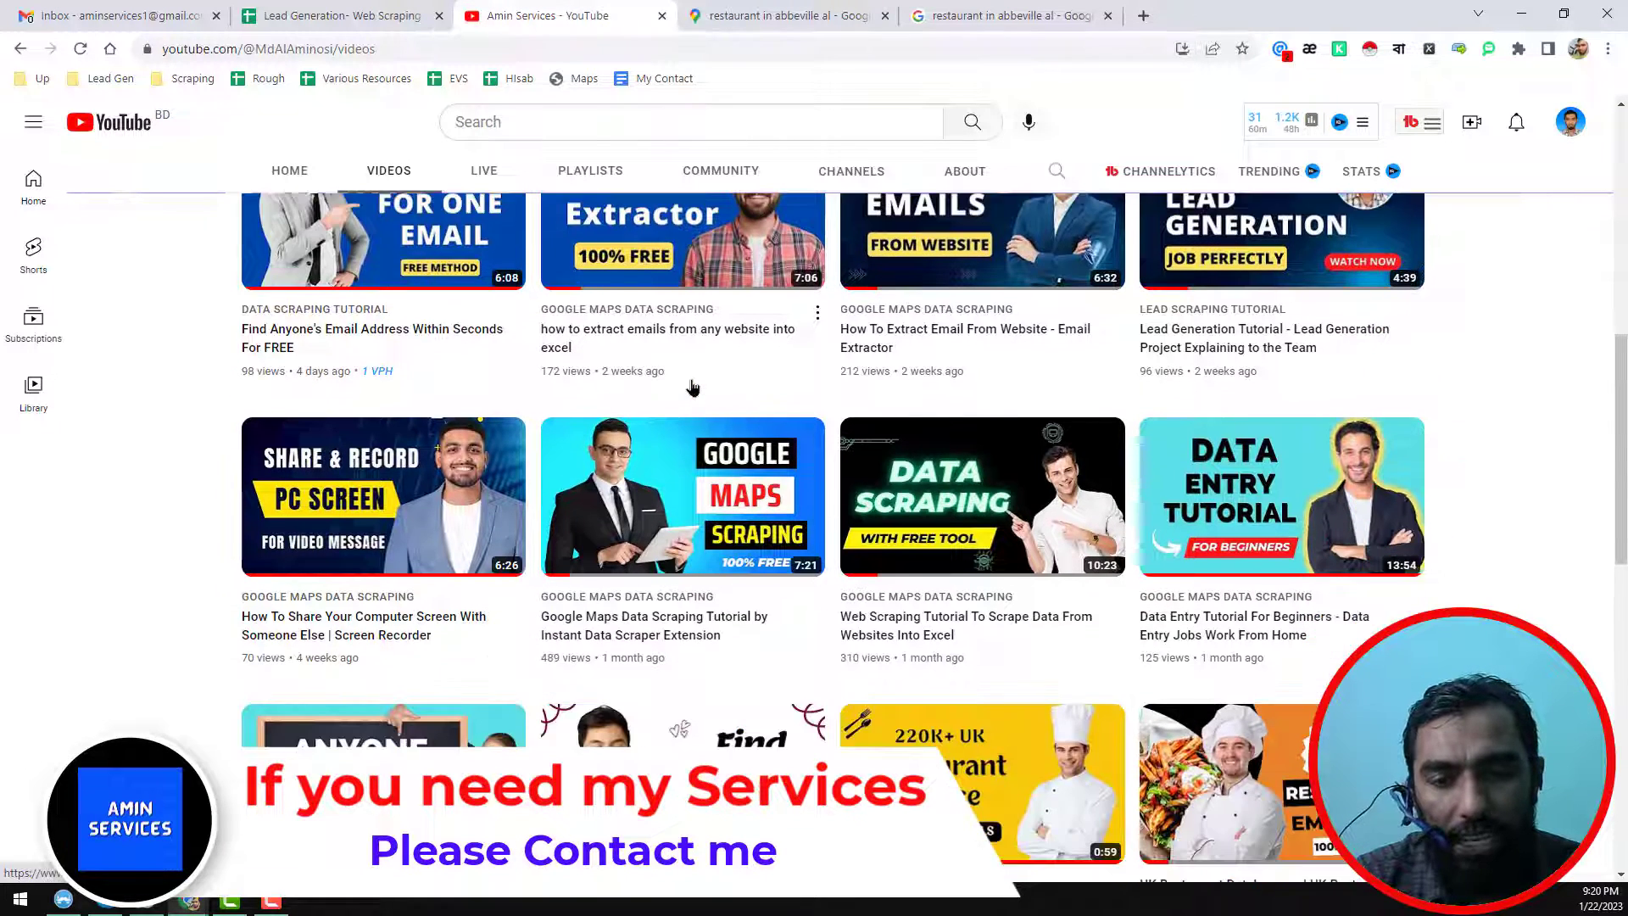
scroll(693, 388, down, 2)
scroll(693, 388, down, 2)
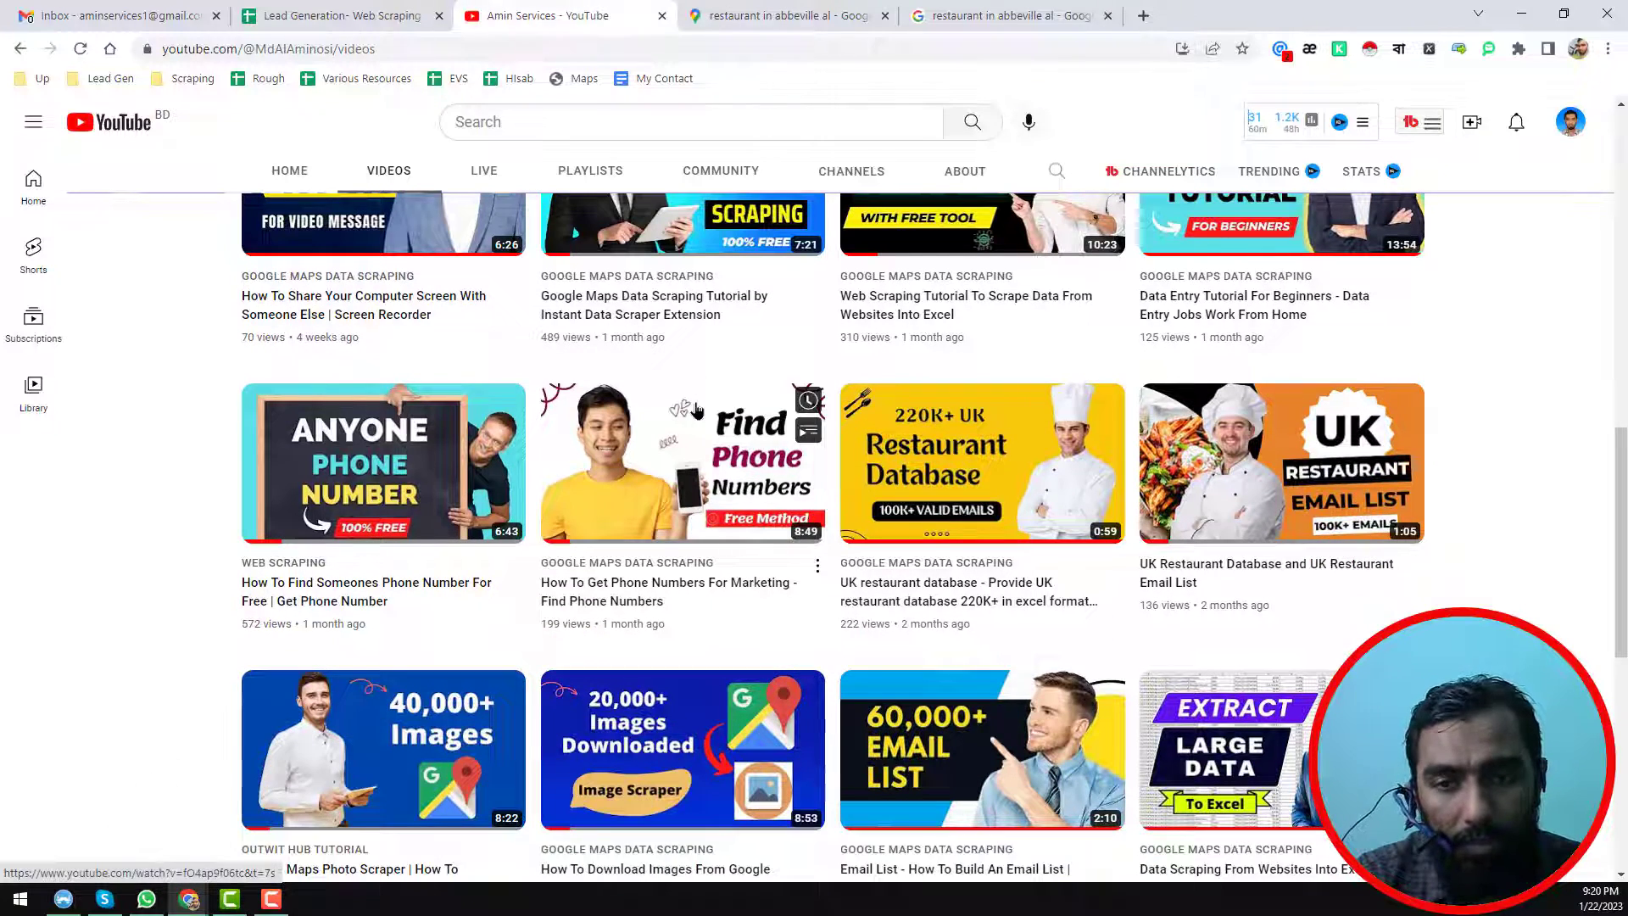
scroll(695, 411, down, 4)
scroll(711, 426, down, 2)
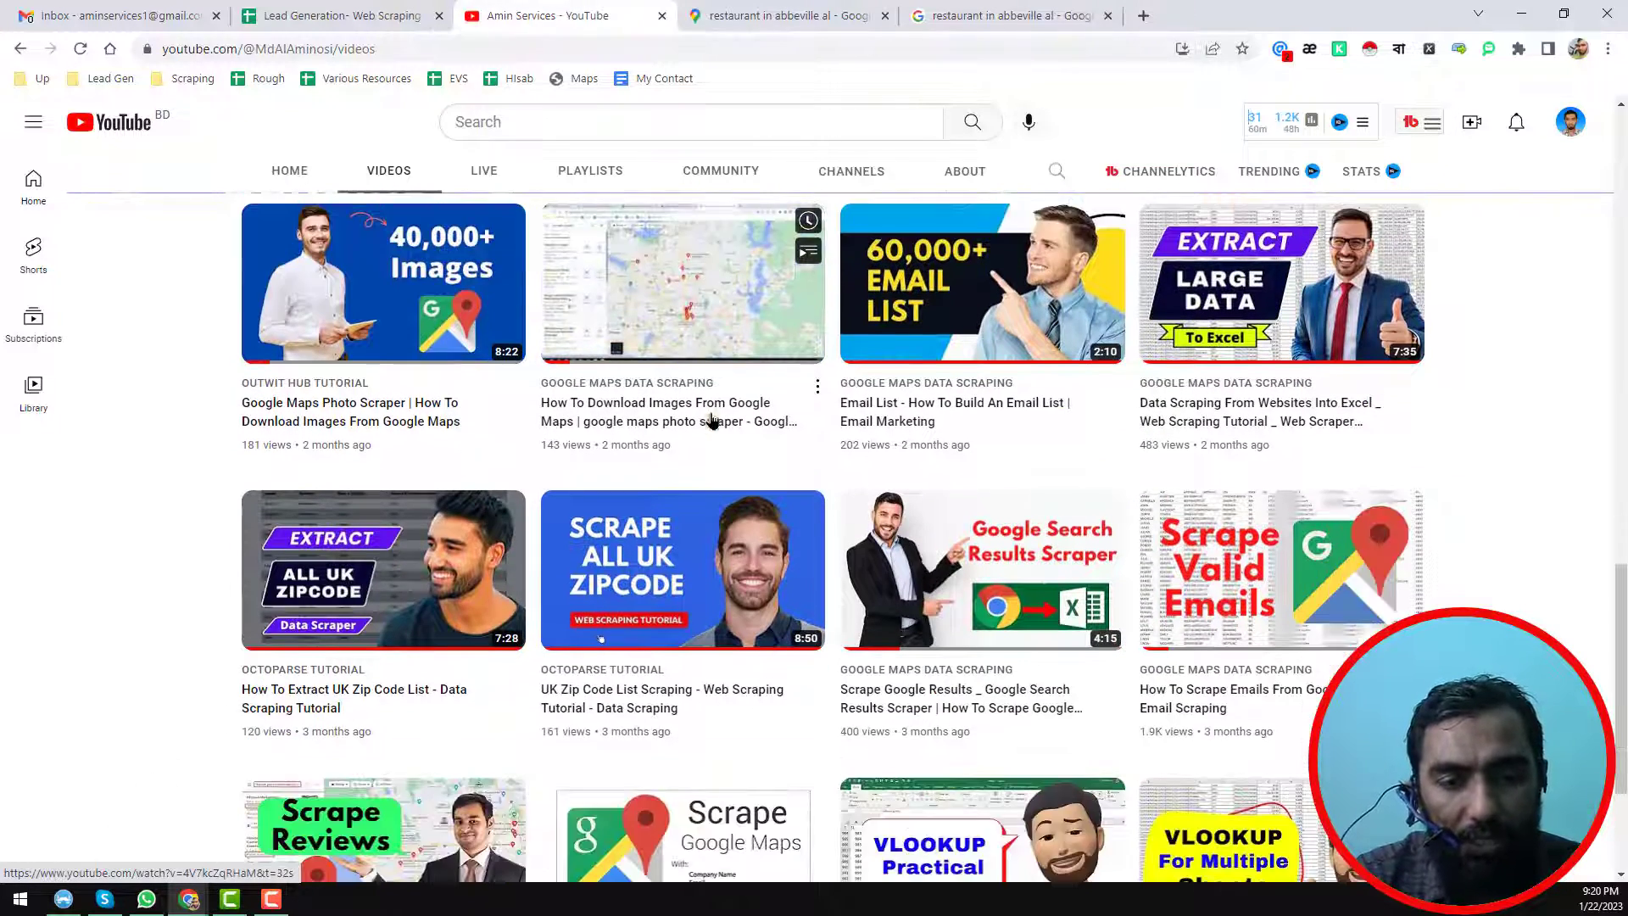
scroll(717, 407, down, 2)
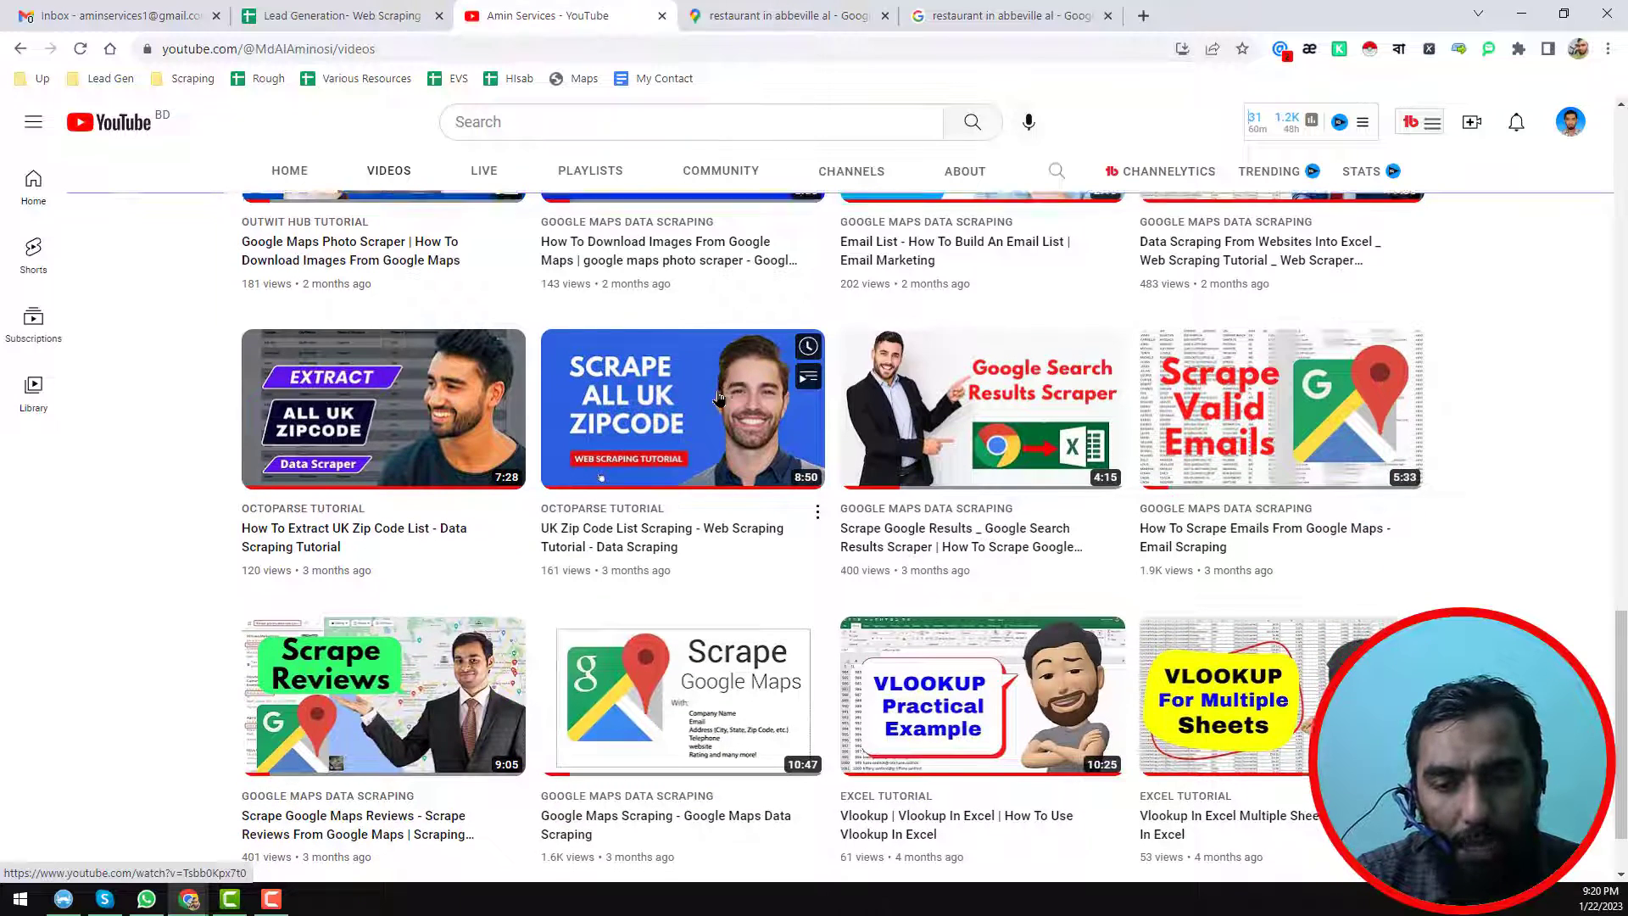
scroll(718, 400, down, 2)
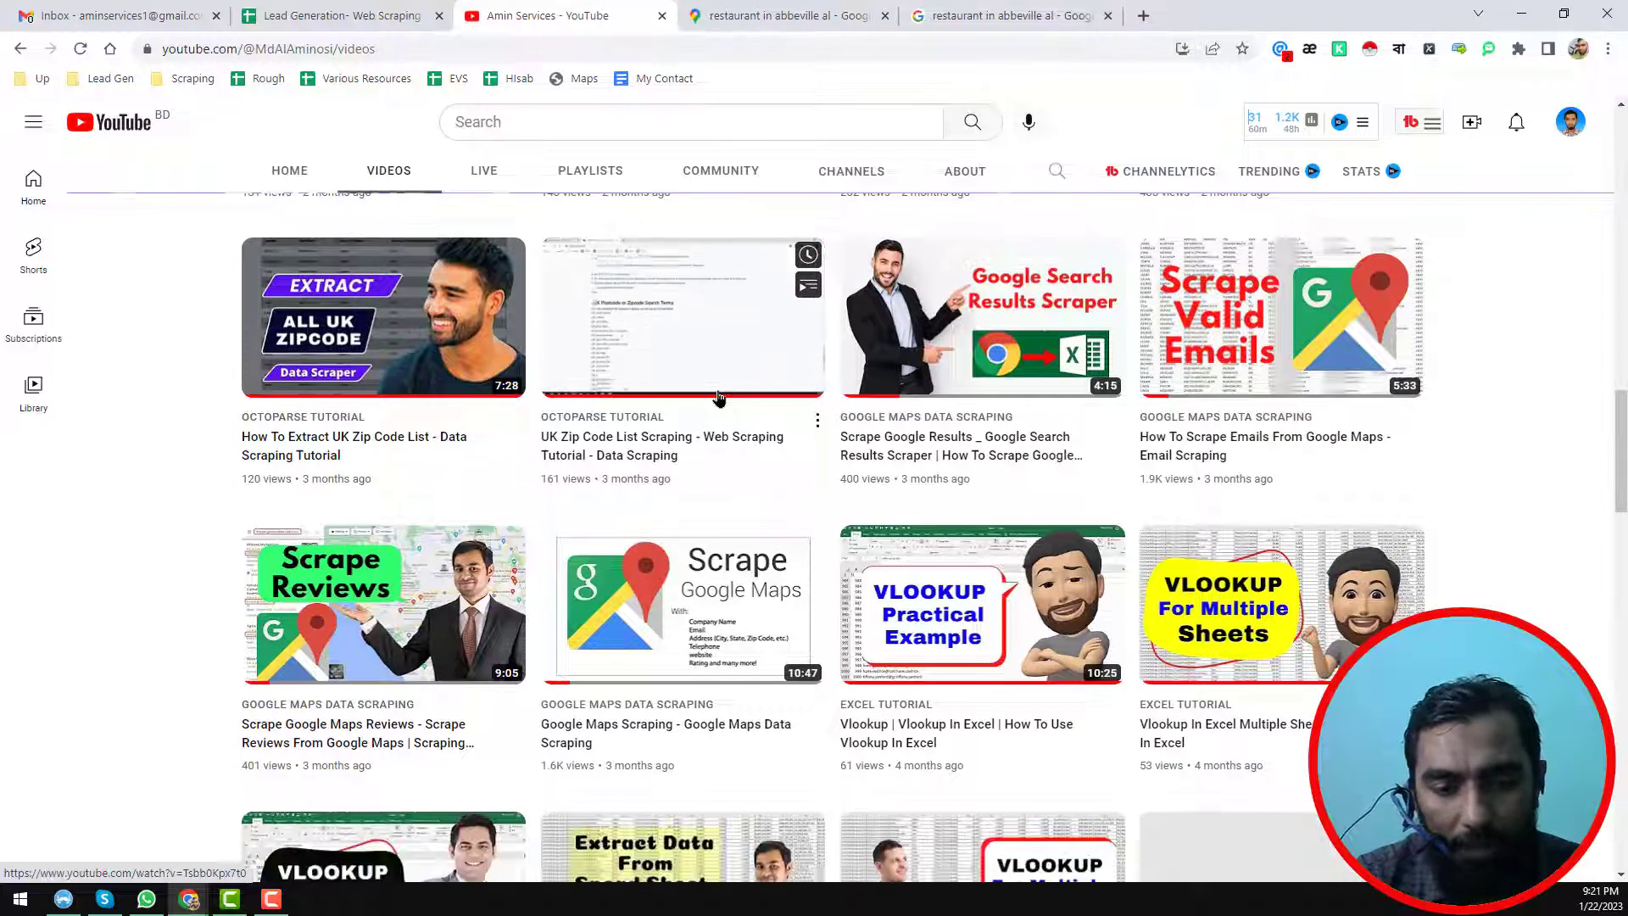
scroll(716, 407, down, 4)
scroll(712, 420, down, 2)
scroll(713, 420, down, 2)
scroll(714, 420, up, 15)
scroll(714, 420, up, 15)
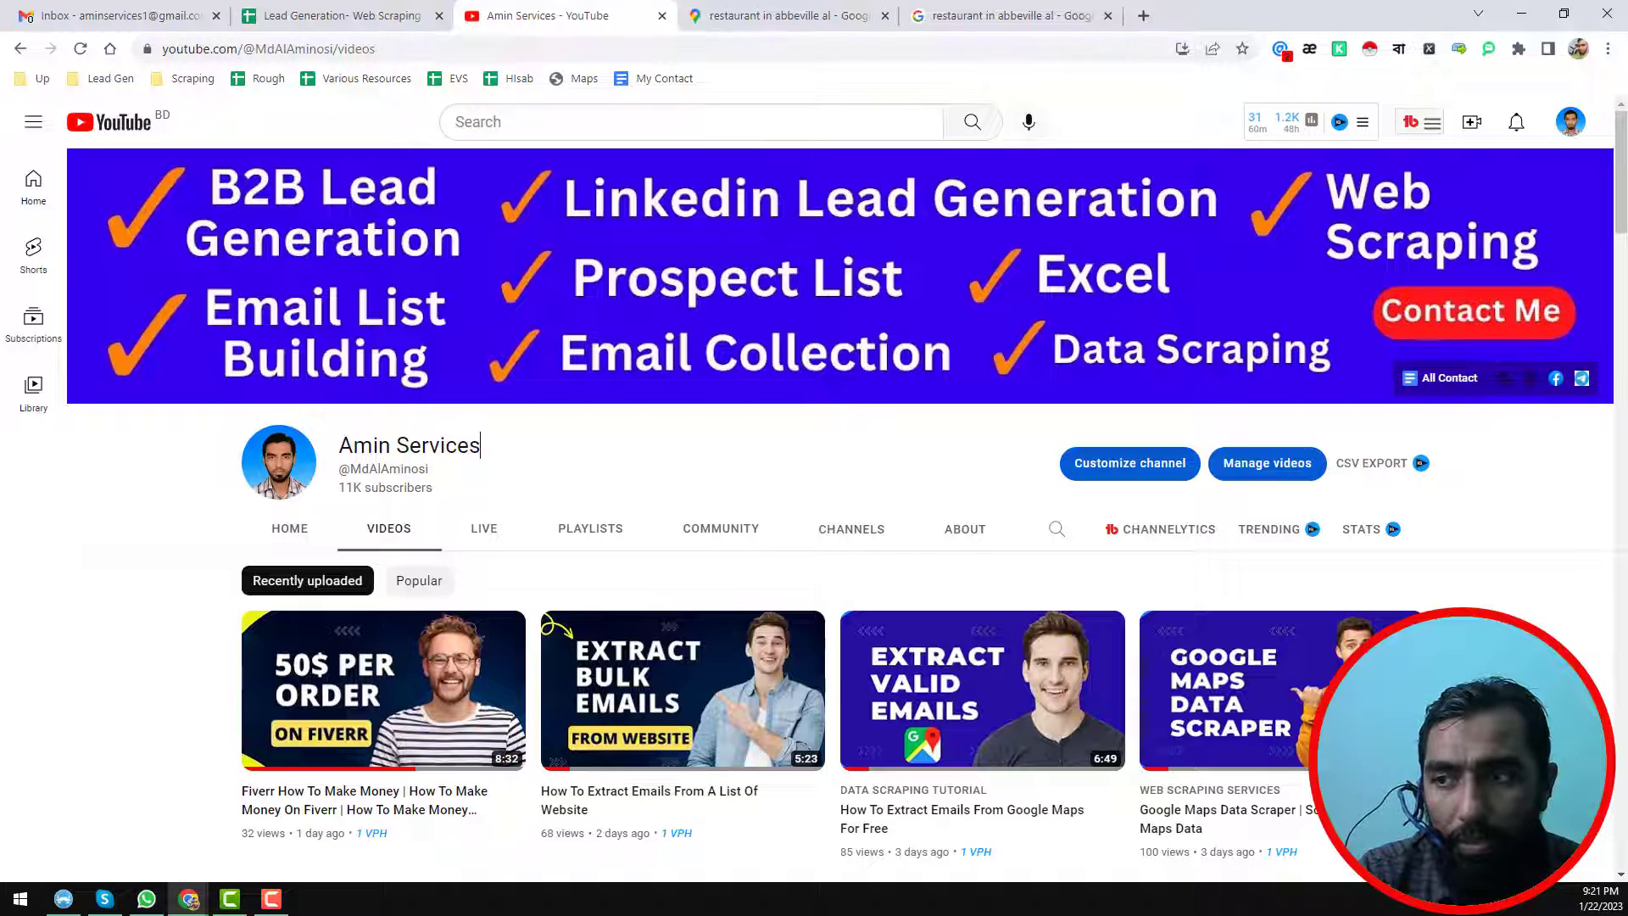
Step: View the Fiverr results for "google map data scraping" and the Google Maps and Google Search listings for "restaurant in abbeville al"
drag(1627, 136, 793, 15)
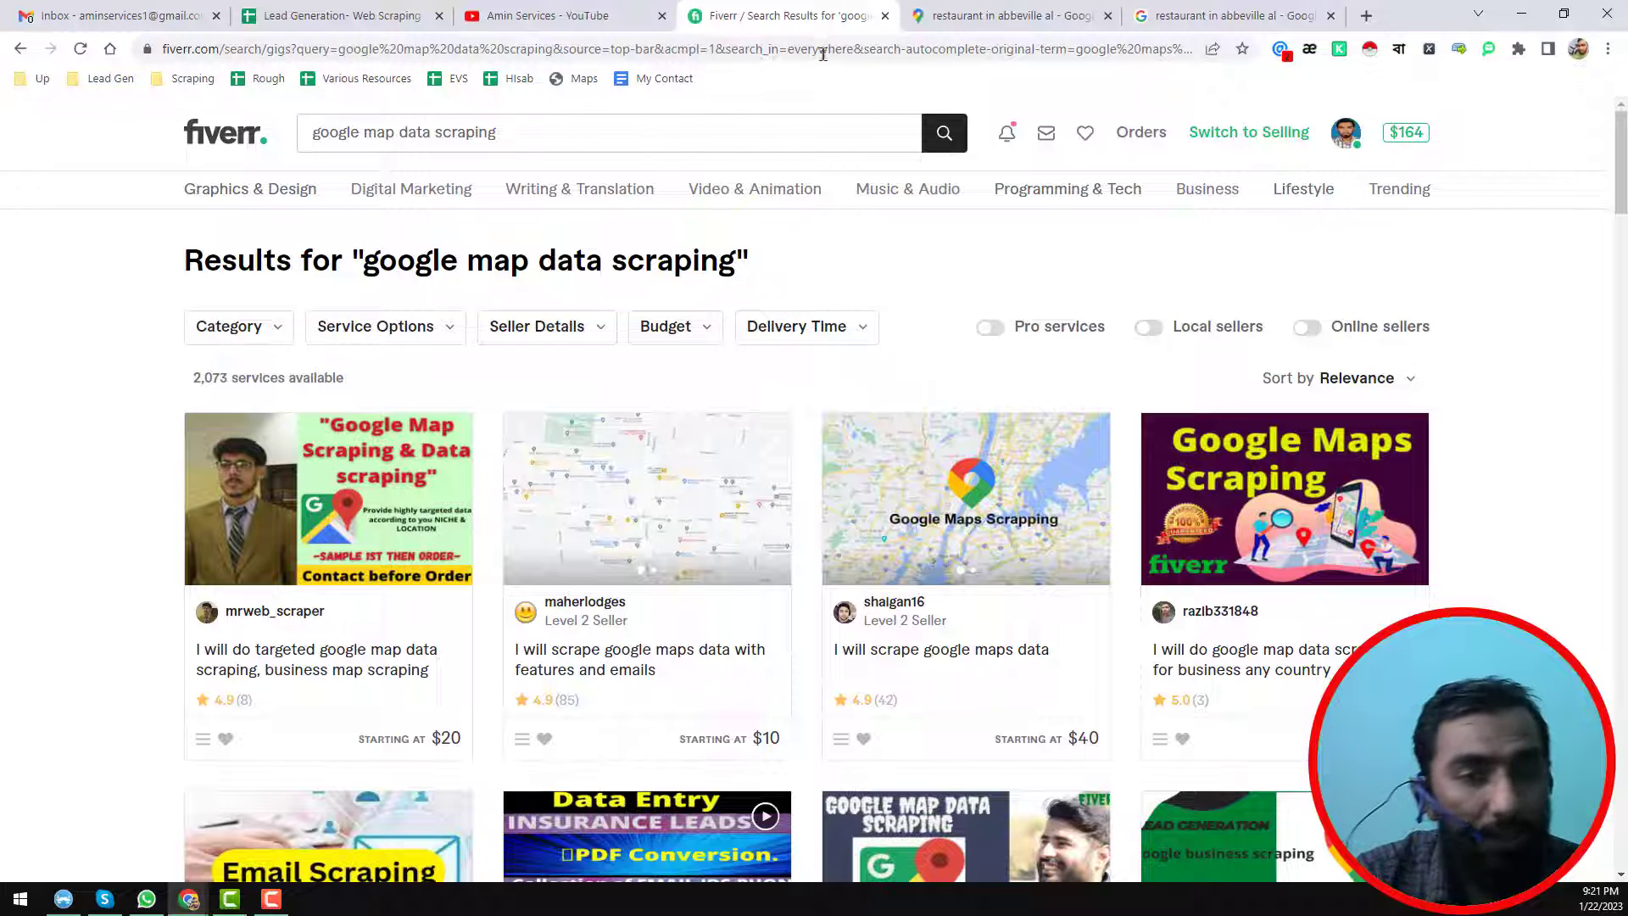
click(603, 17)
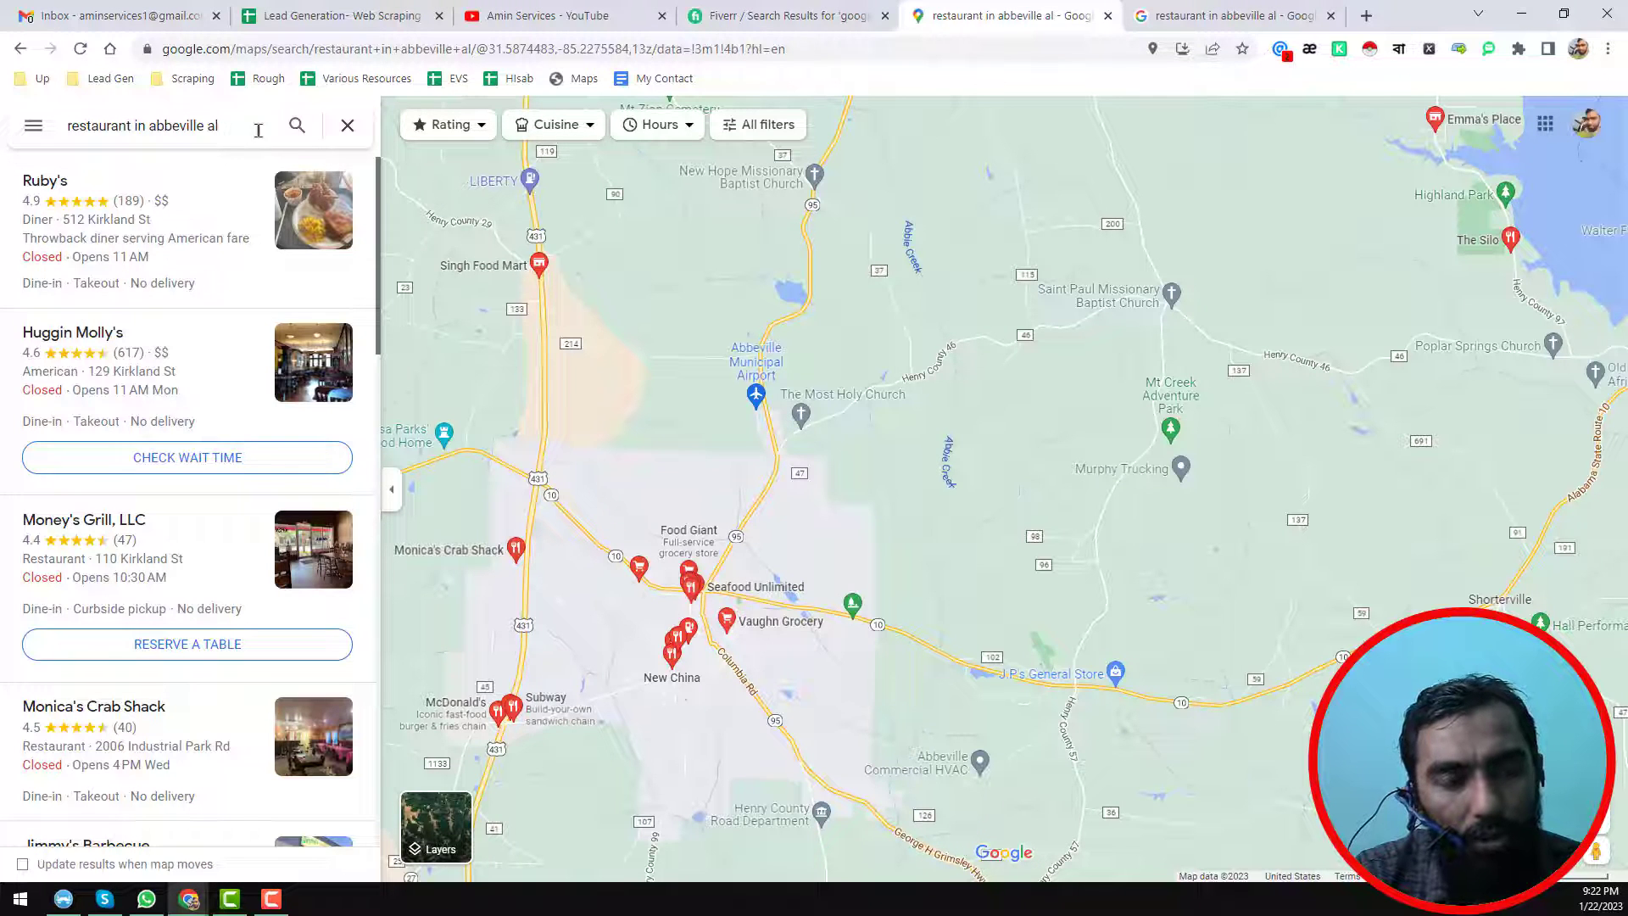
click(1212, 19)
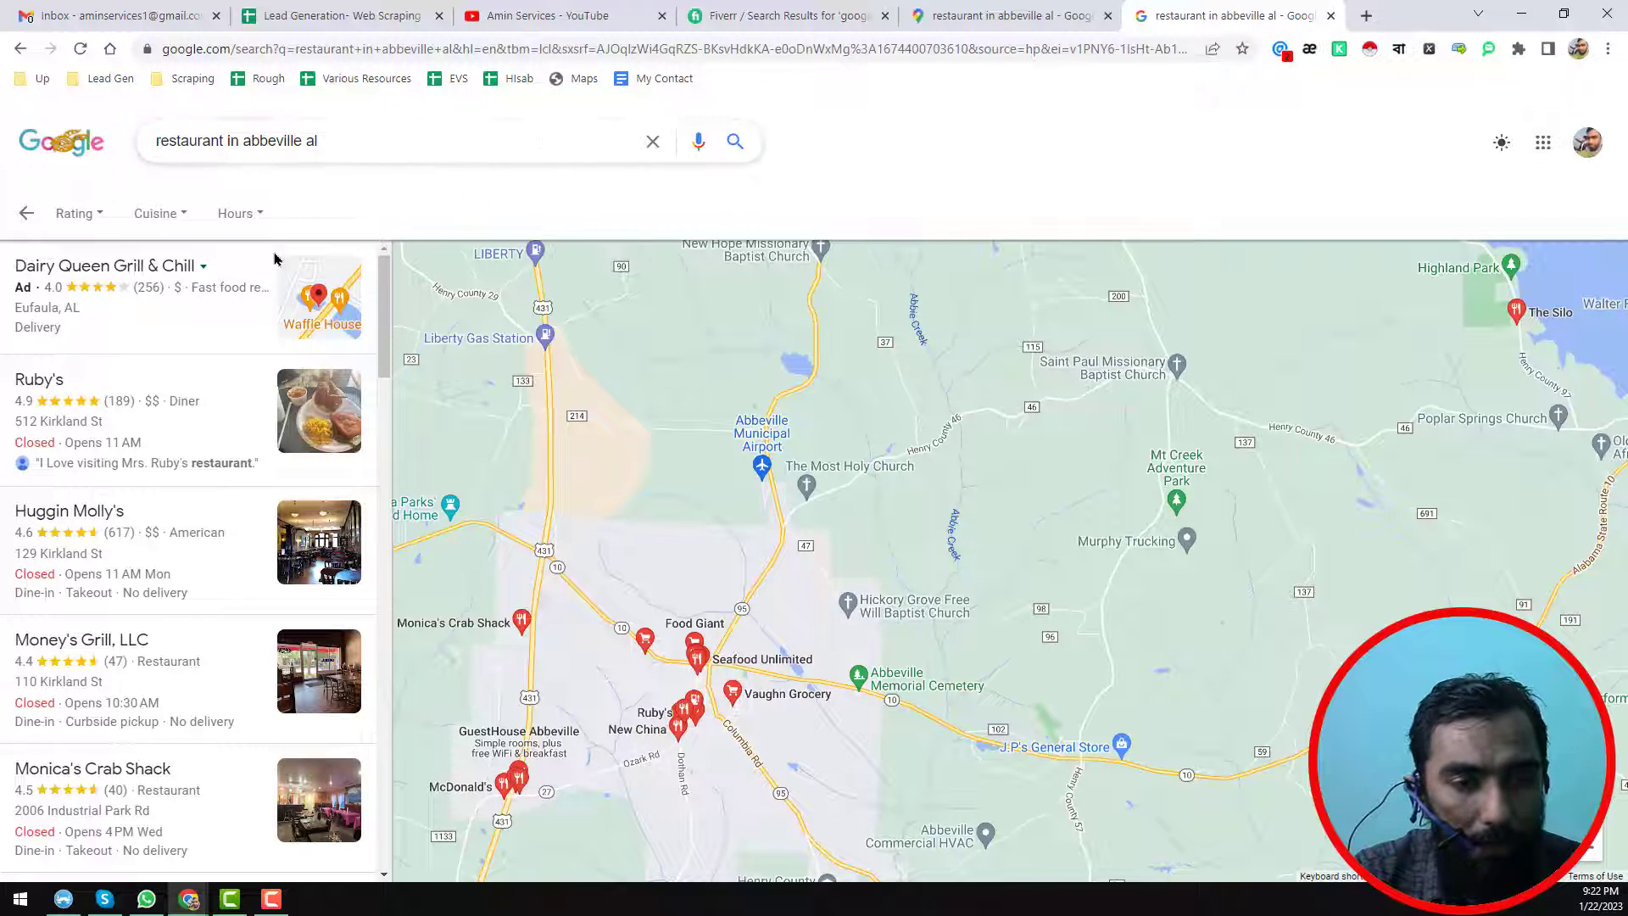
right_click(1369, 51)
click(1401, 78)
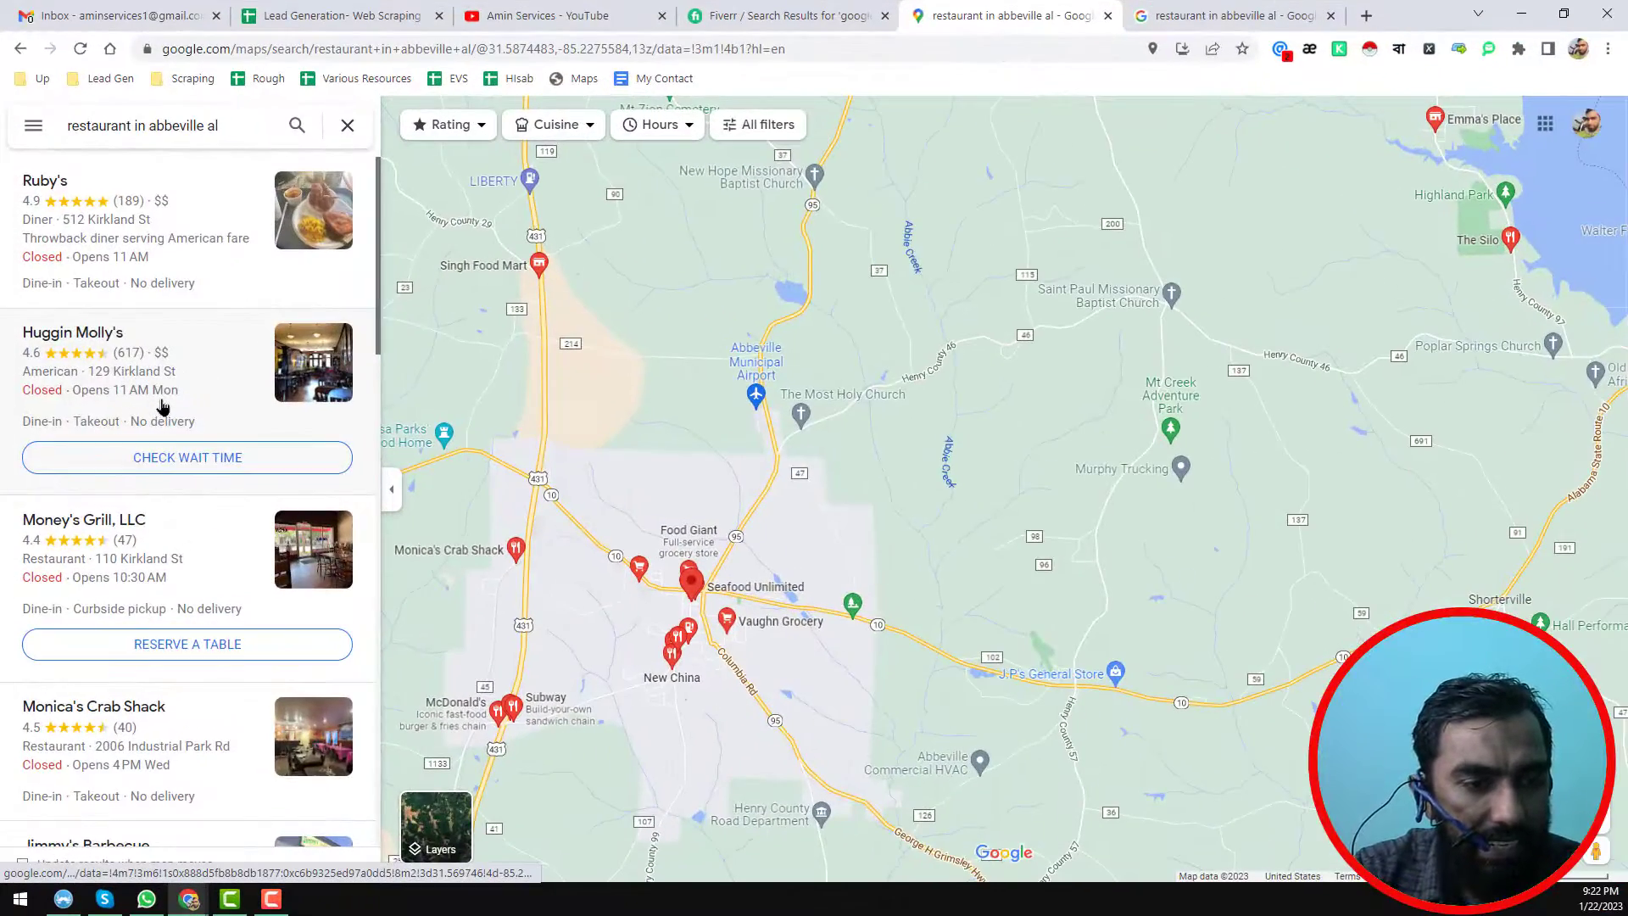
Step: Examine the whole Google Maps result list for "restaurant in abbeville al", loading further entries, and return to the first result
scroll(153, 390, down, 15)
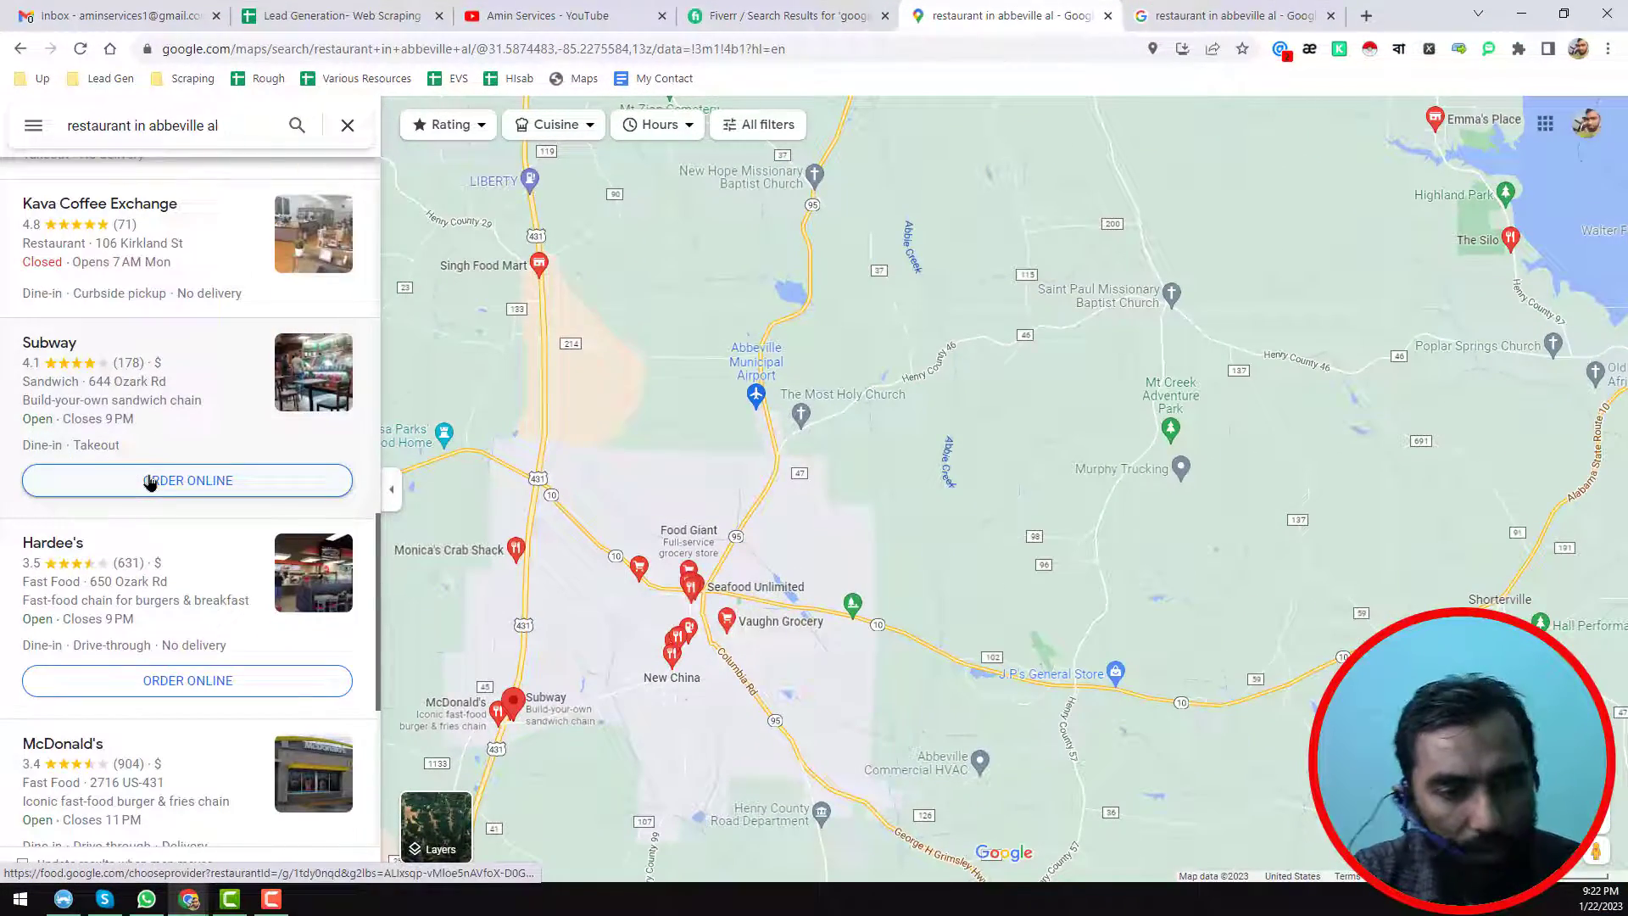
scroll(150, 475, down, 10)
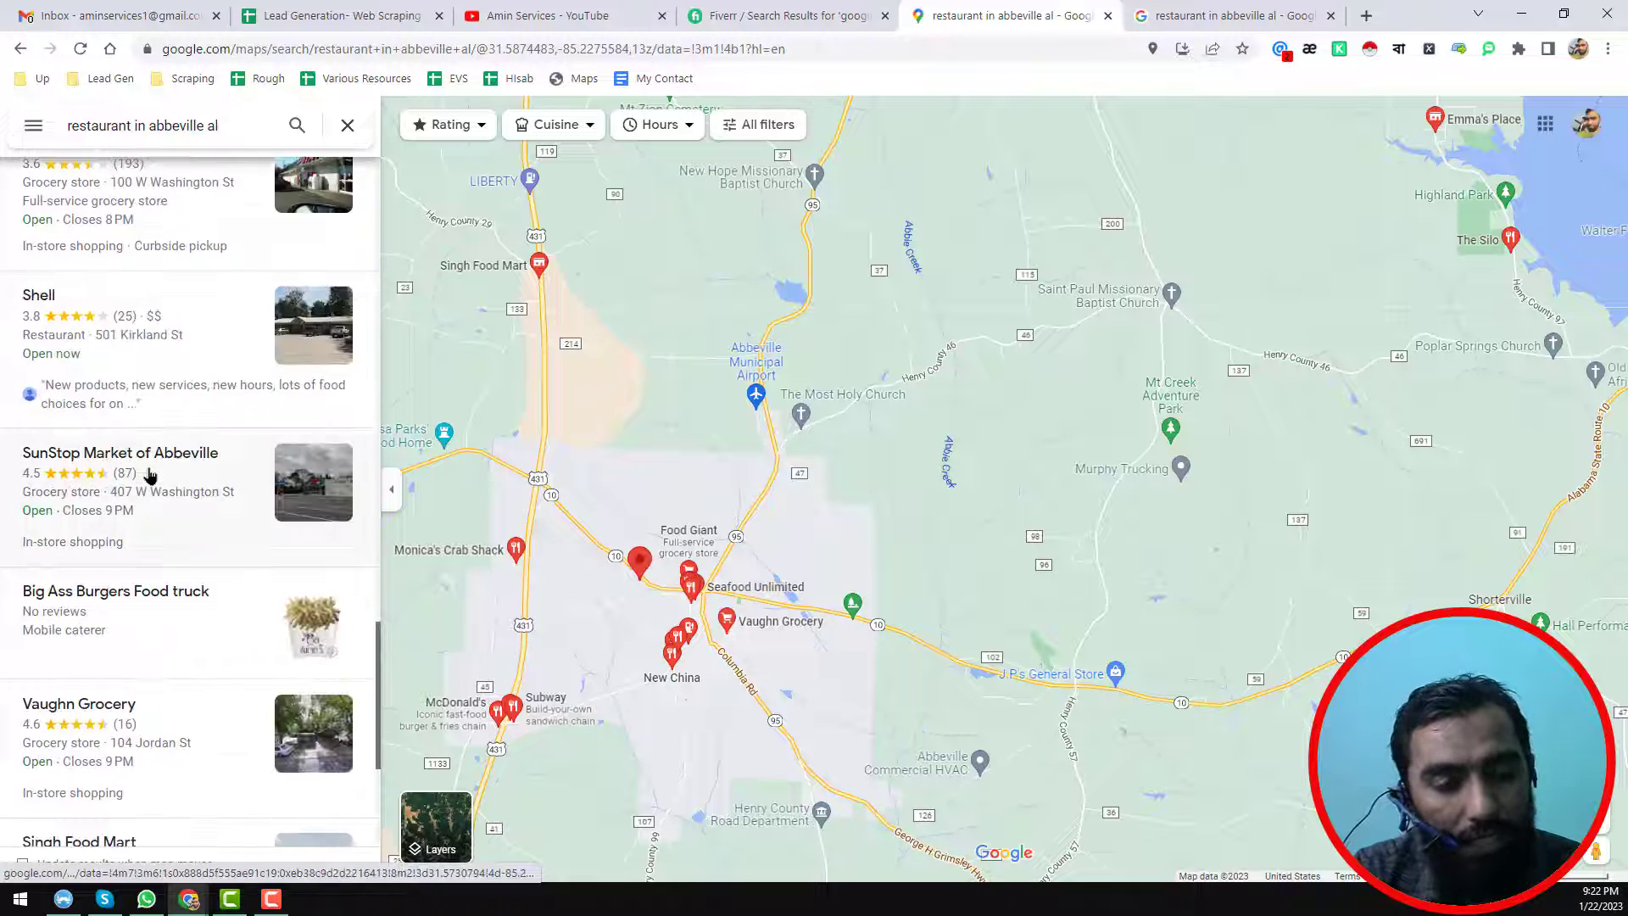
scroll(150, 475, down, 4)
scroll(150, 475, down, 2)
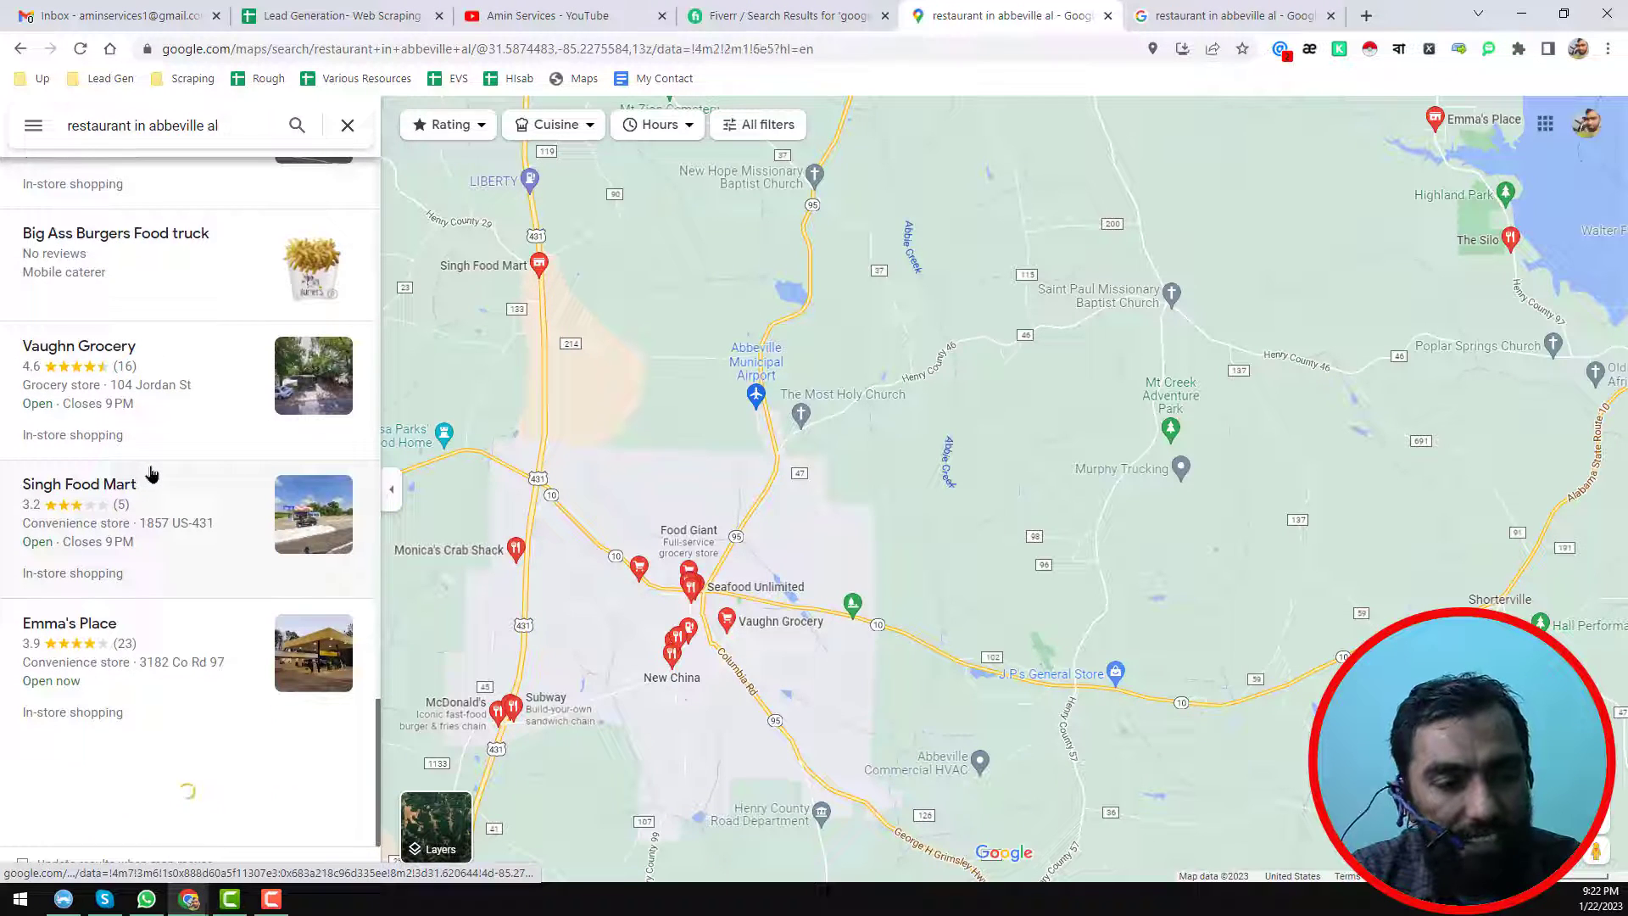
scroll(150, 475, down, 8)
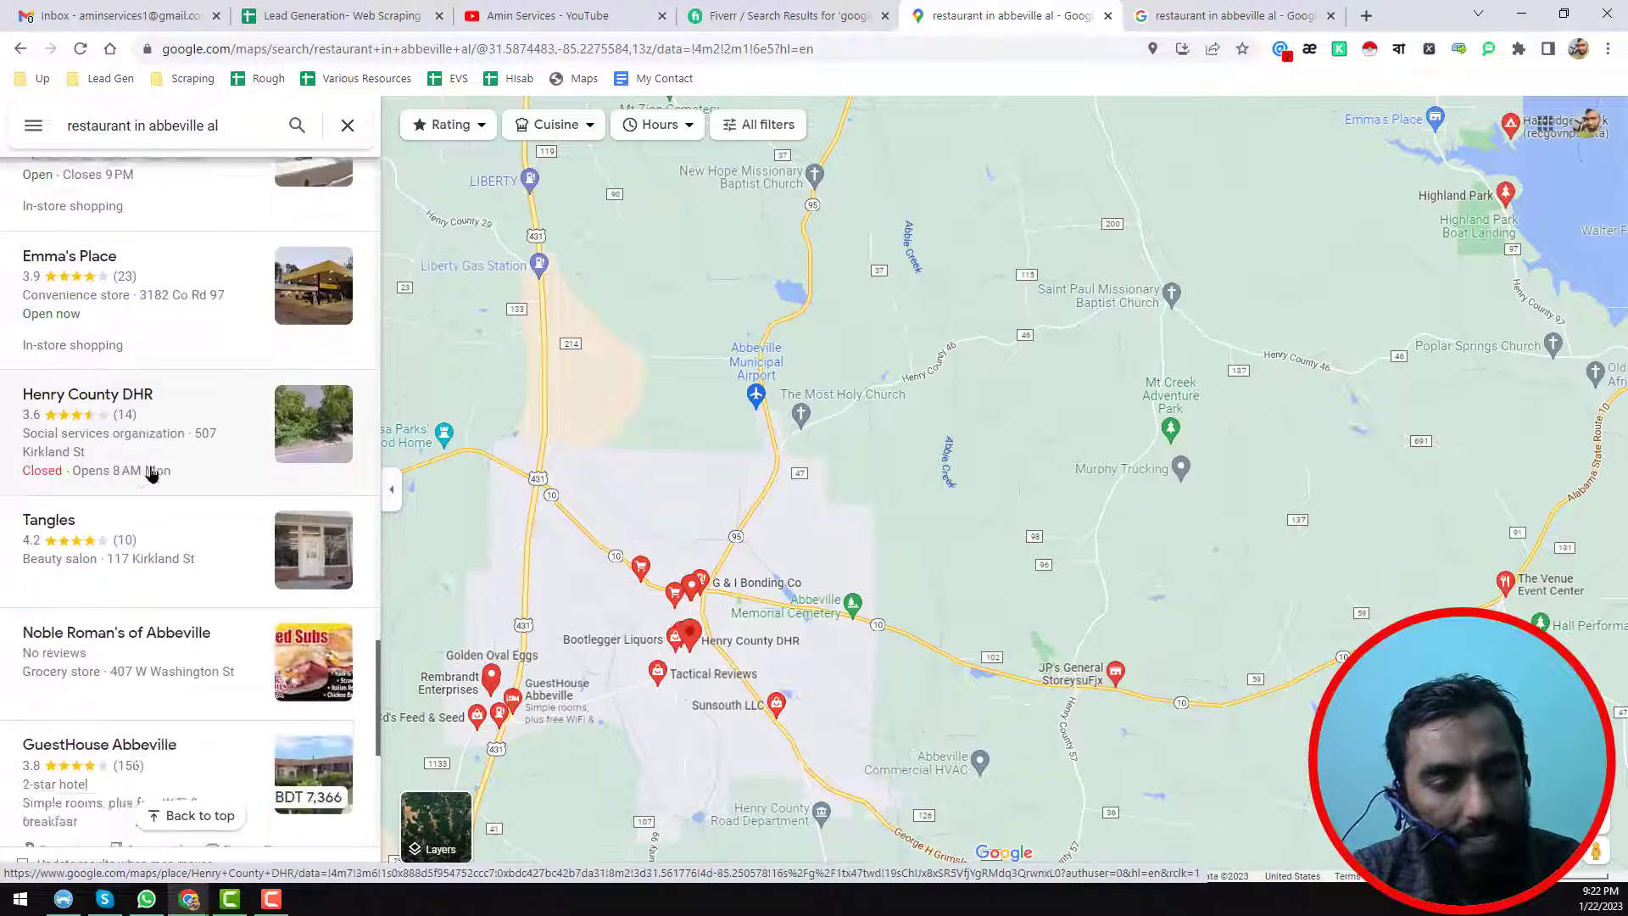
scroll(150, 474, down, 9)
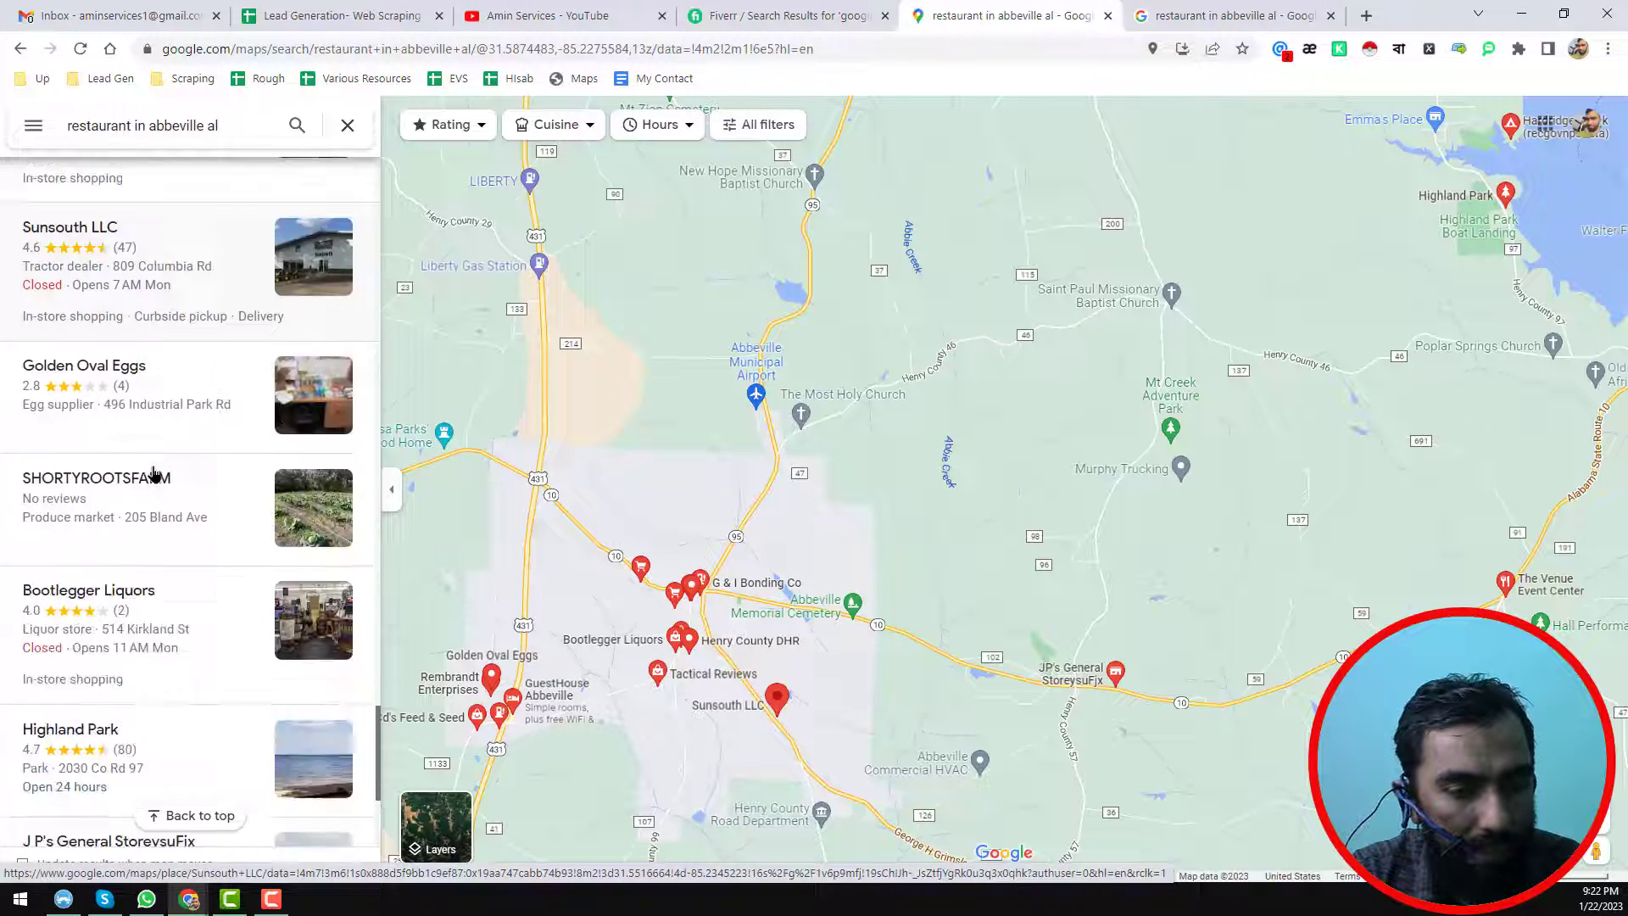
scroll(154, 475, down, 10)
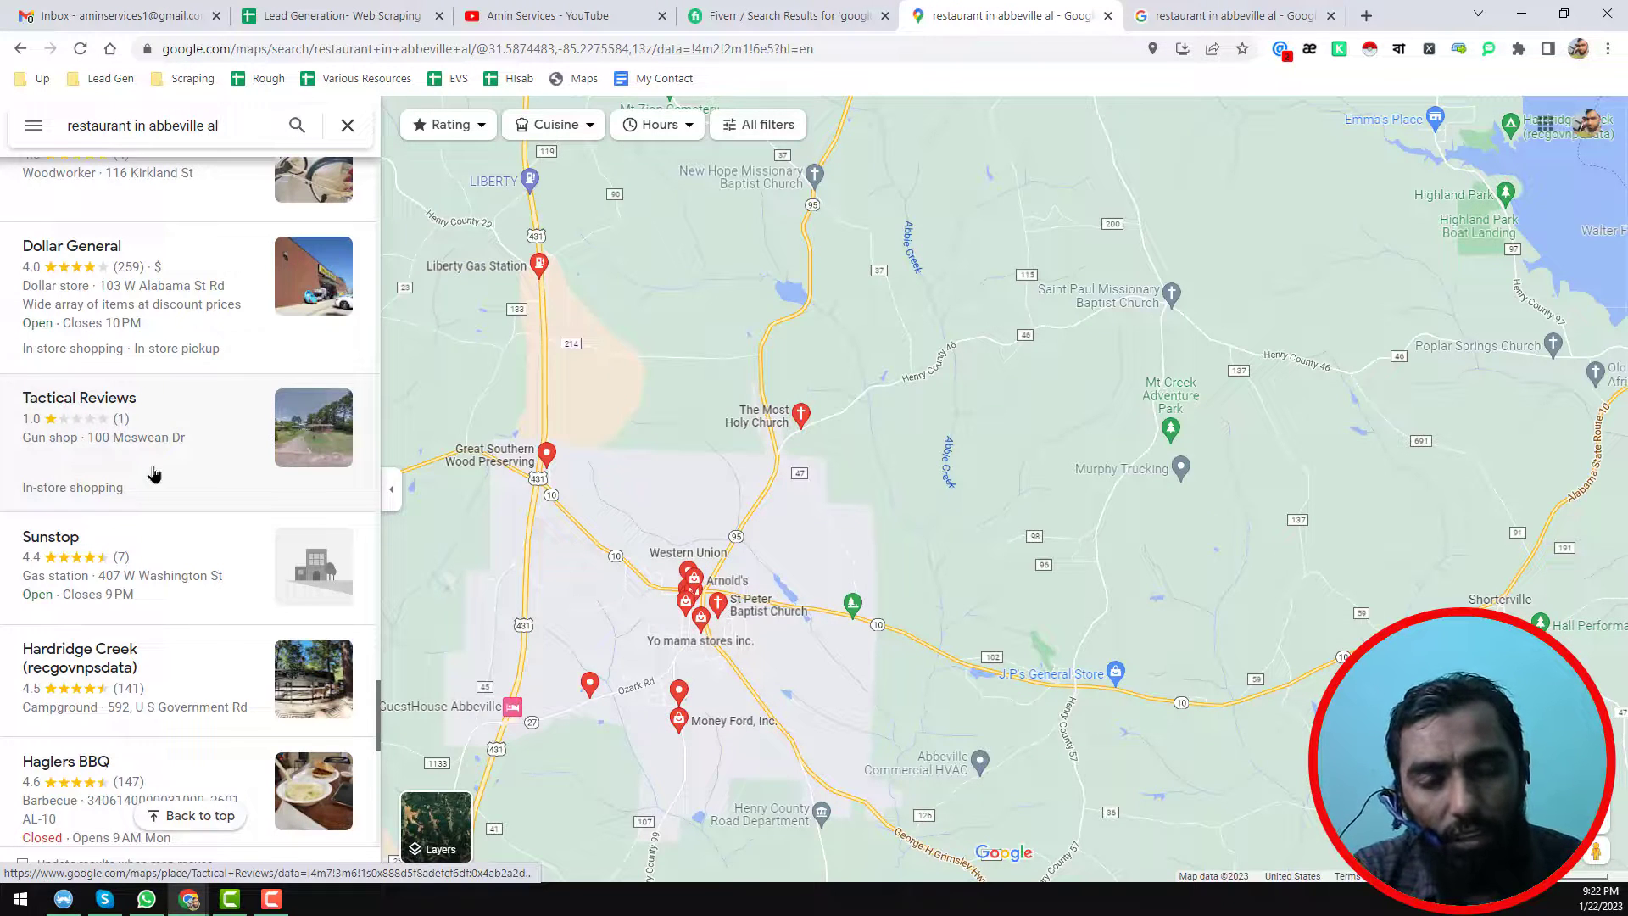
scroll(154, 473, down, 15)
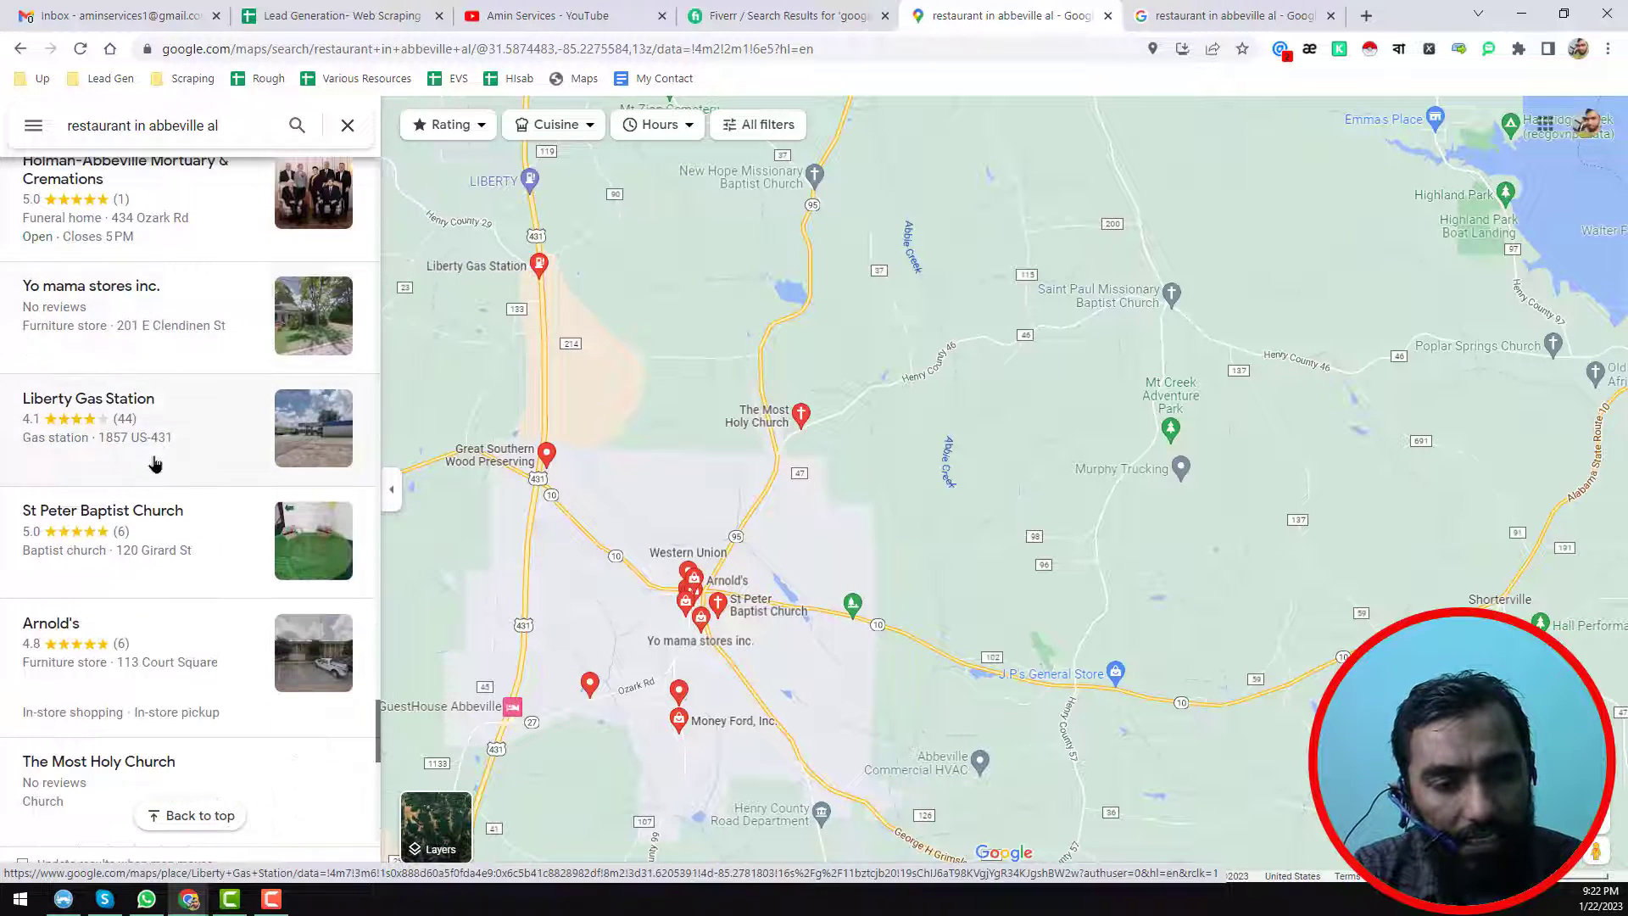
scroll(229, 461, down, 5)
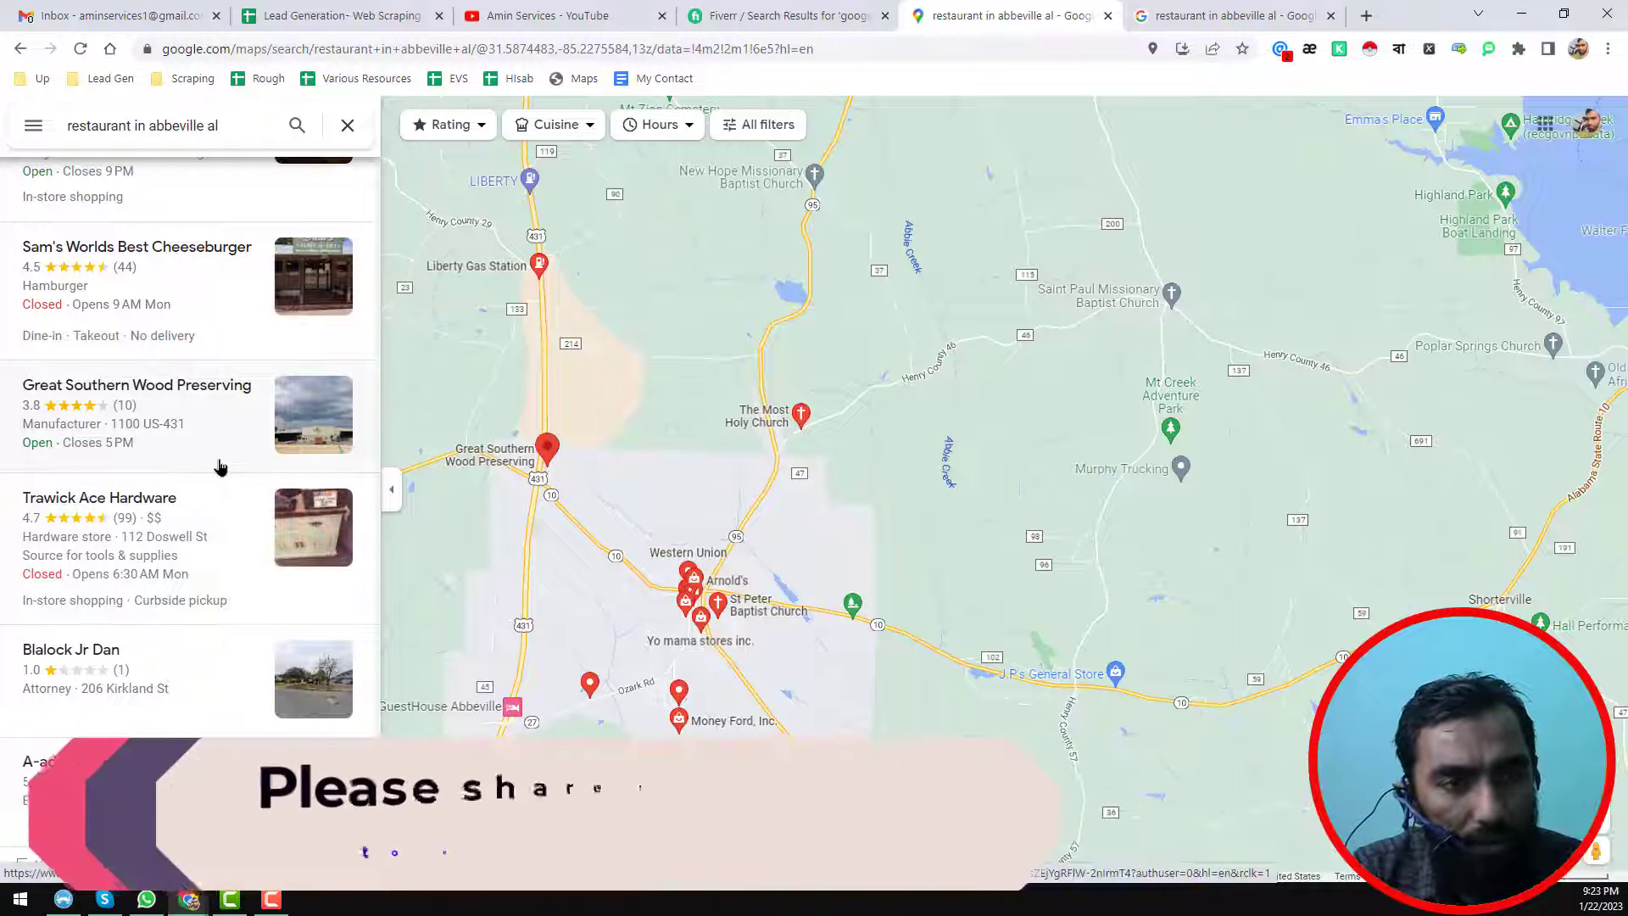
scroll(219, 465, down, 4)
scroll(218, 465, down, 3)
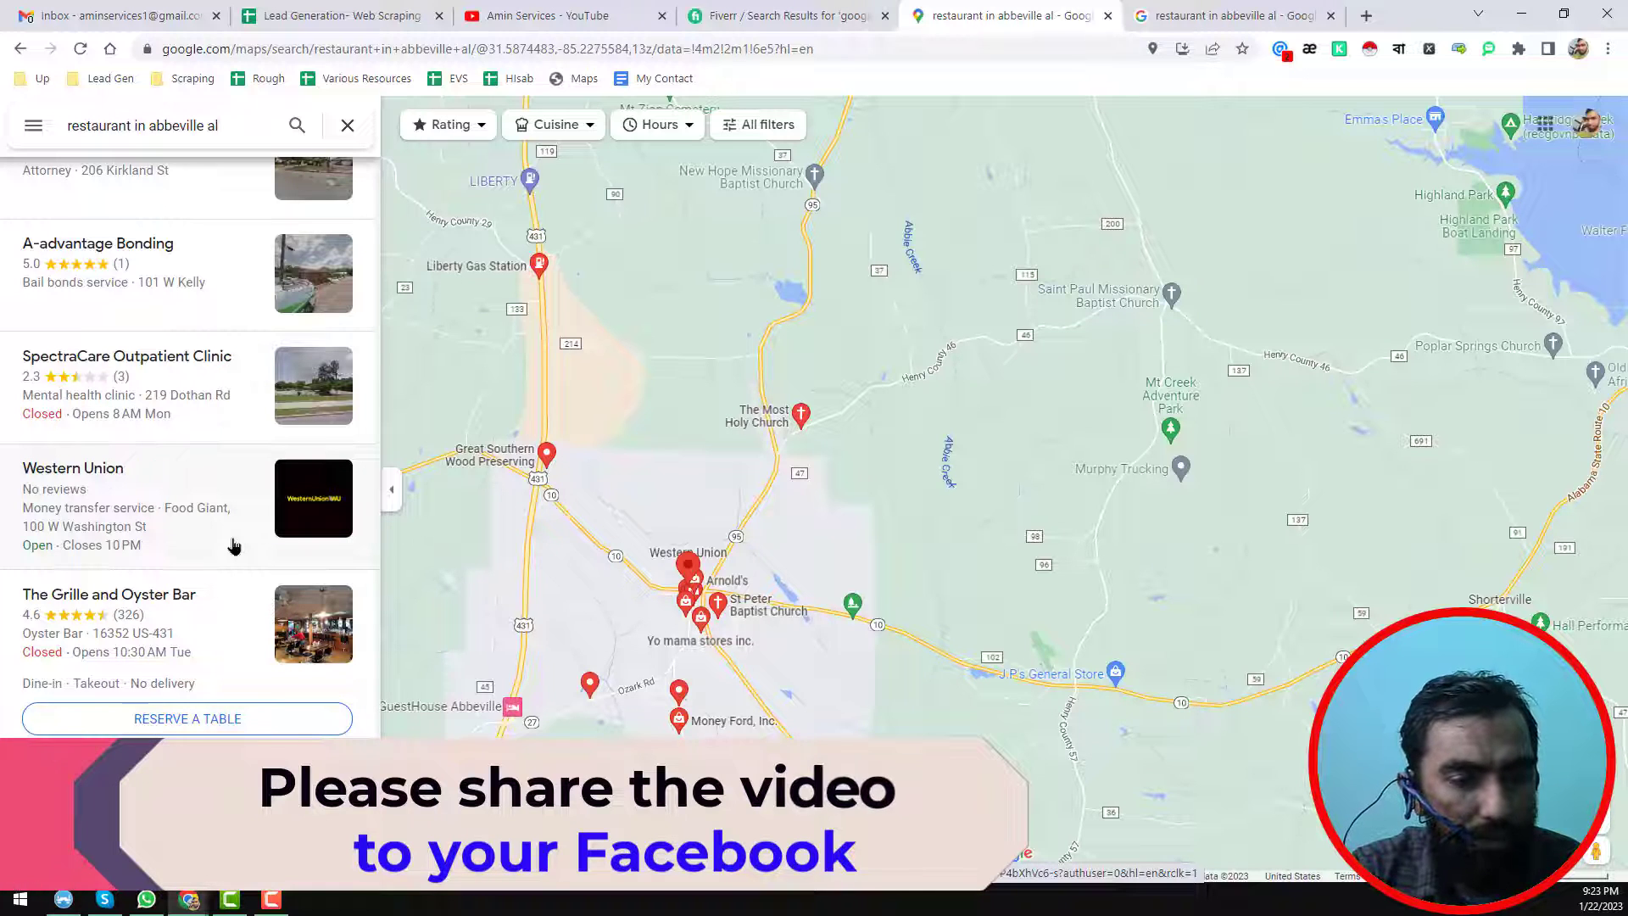
scroll(234, 544, up, 15)
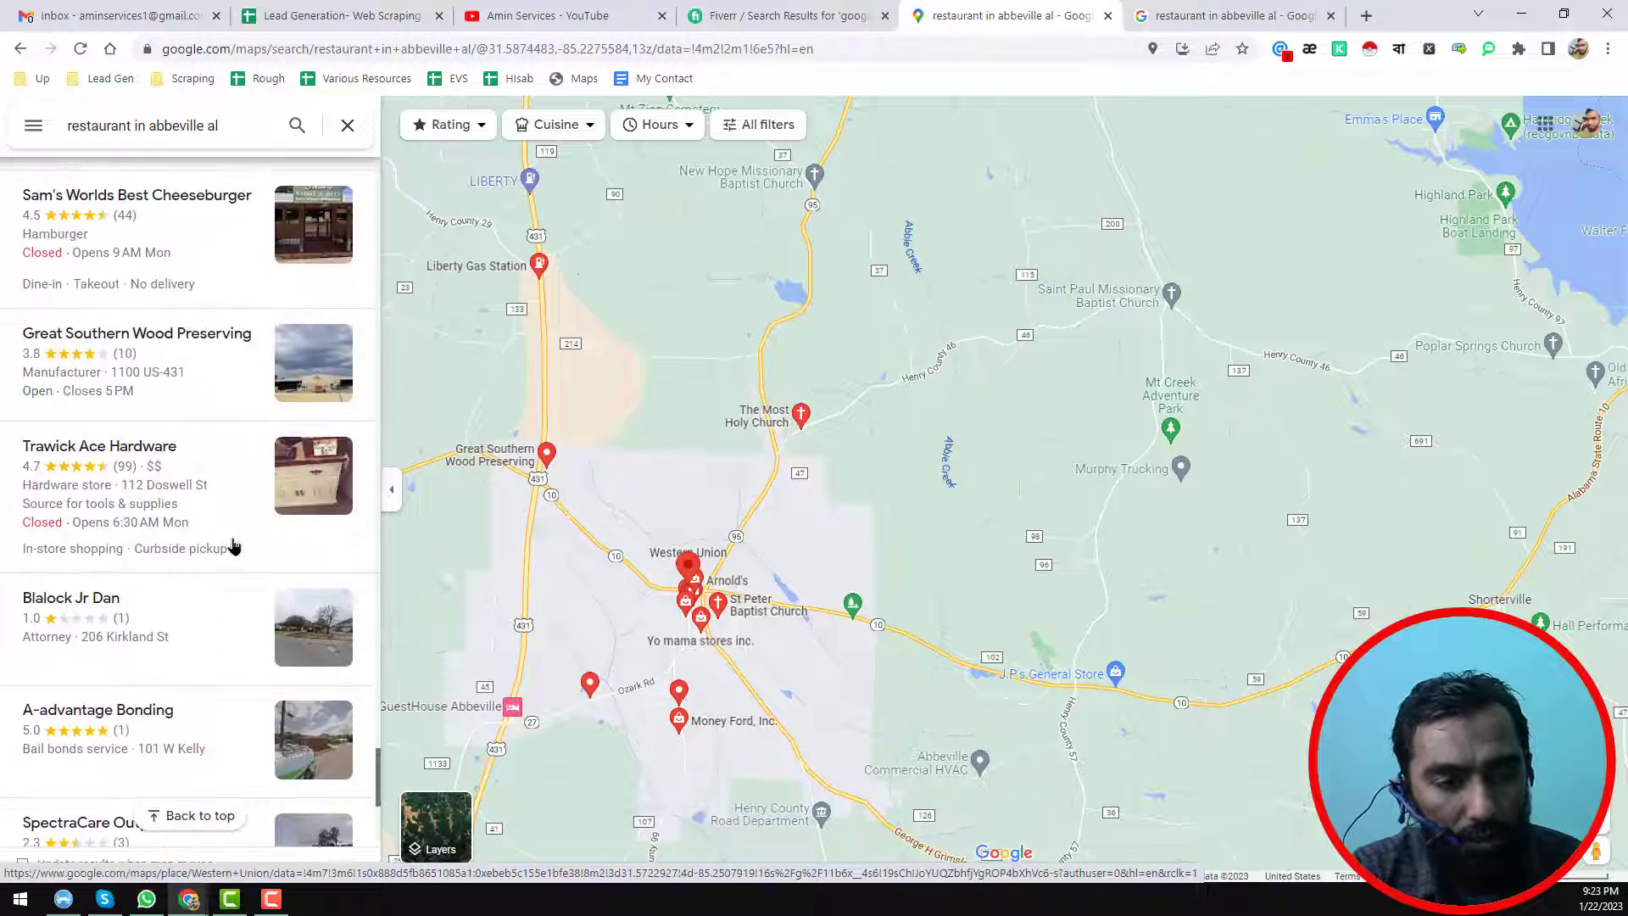
scroll(234, 544, up, 15)
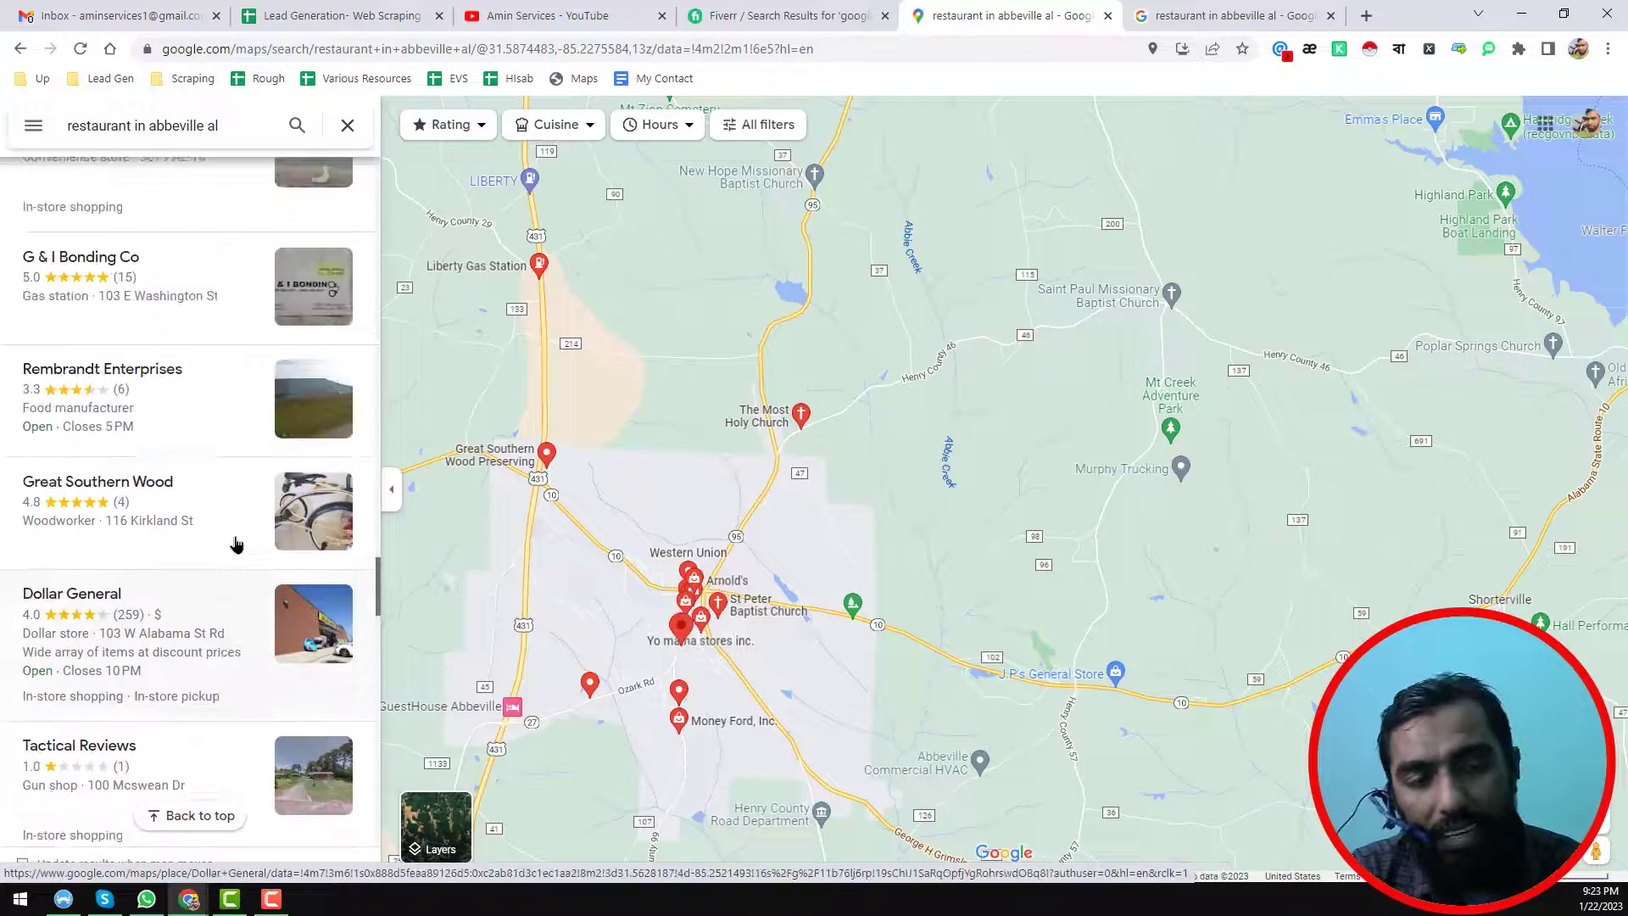
scroll(237, 543, up, 15)
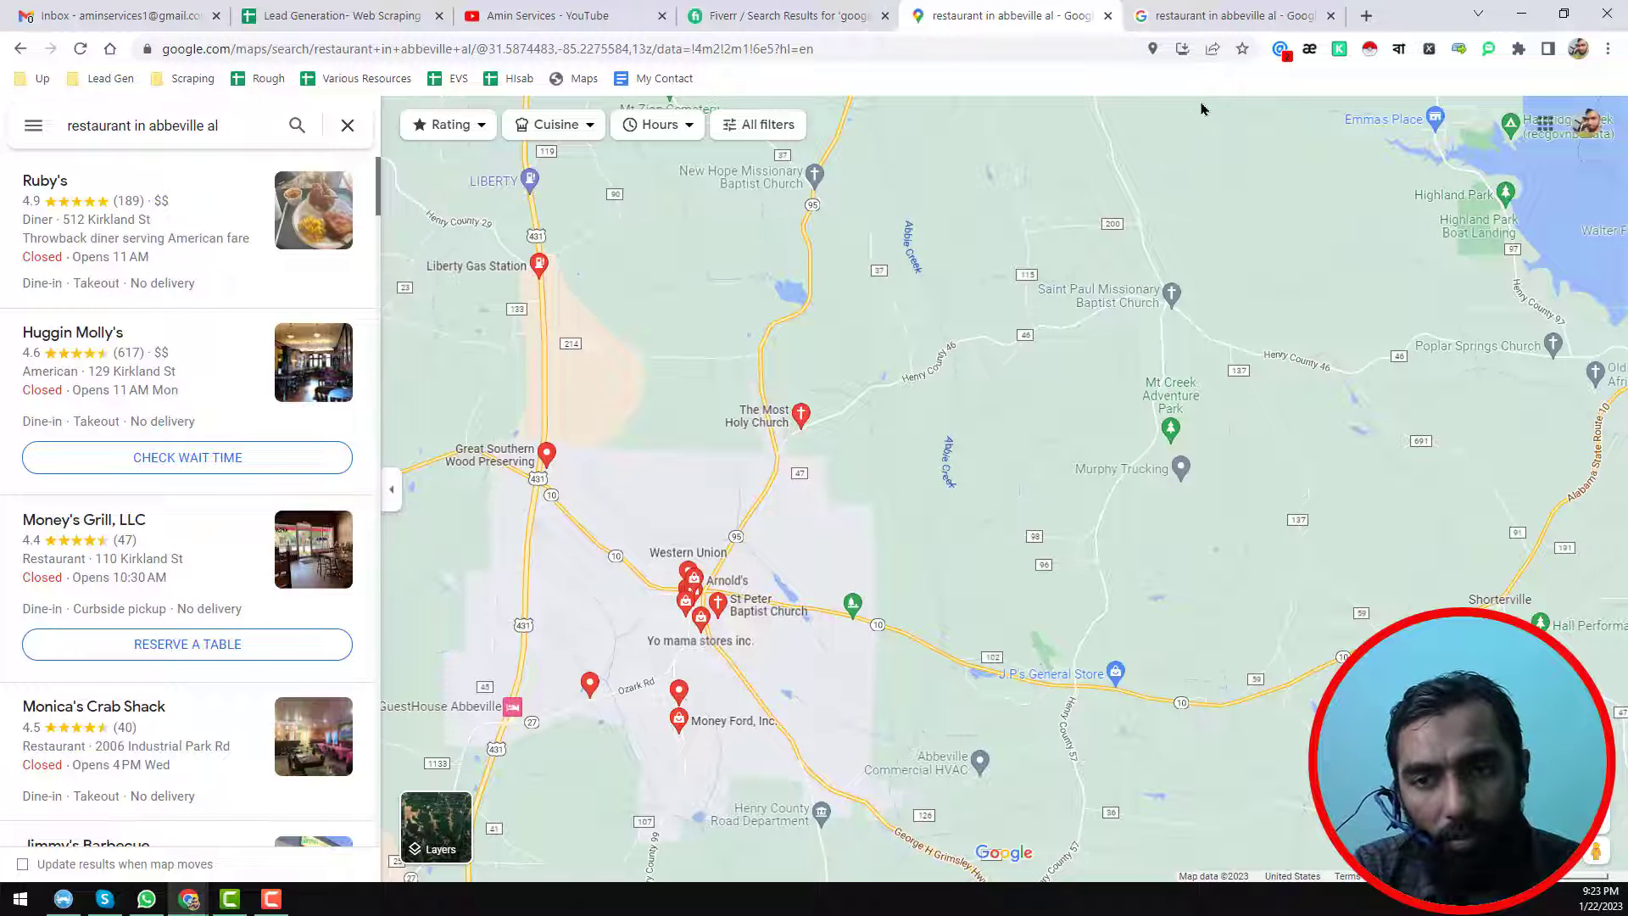
Step: Preview the loaded restaurant results in Instant Data Scraper, close it and reload the Google Maps search page
click(1370, 51)
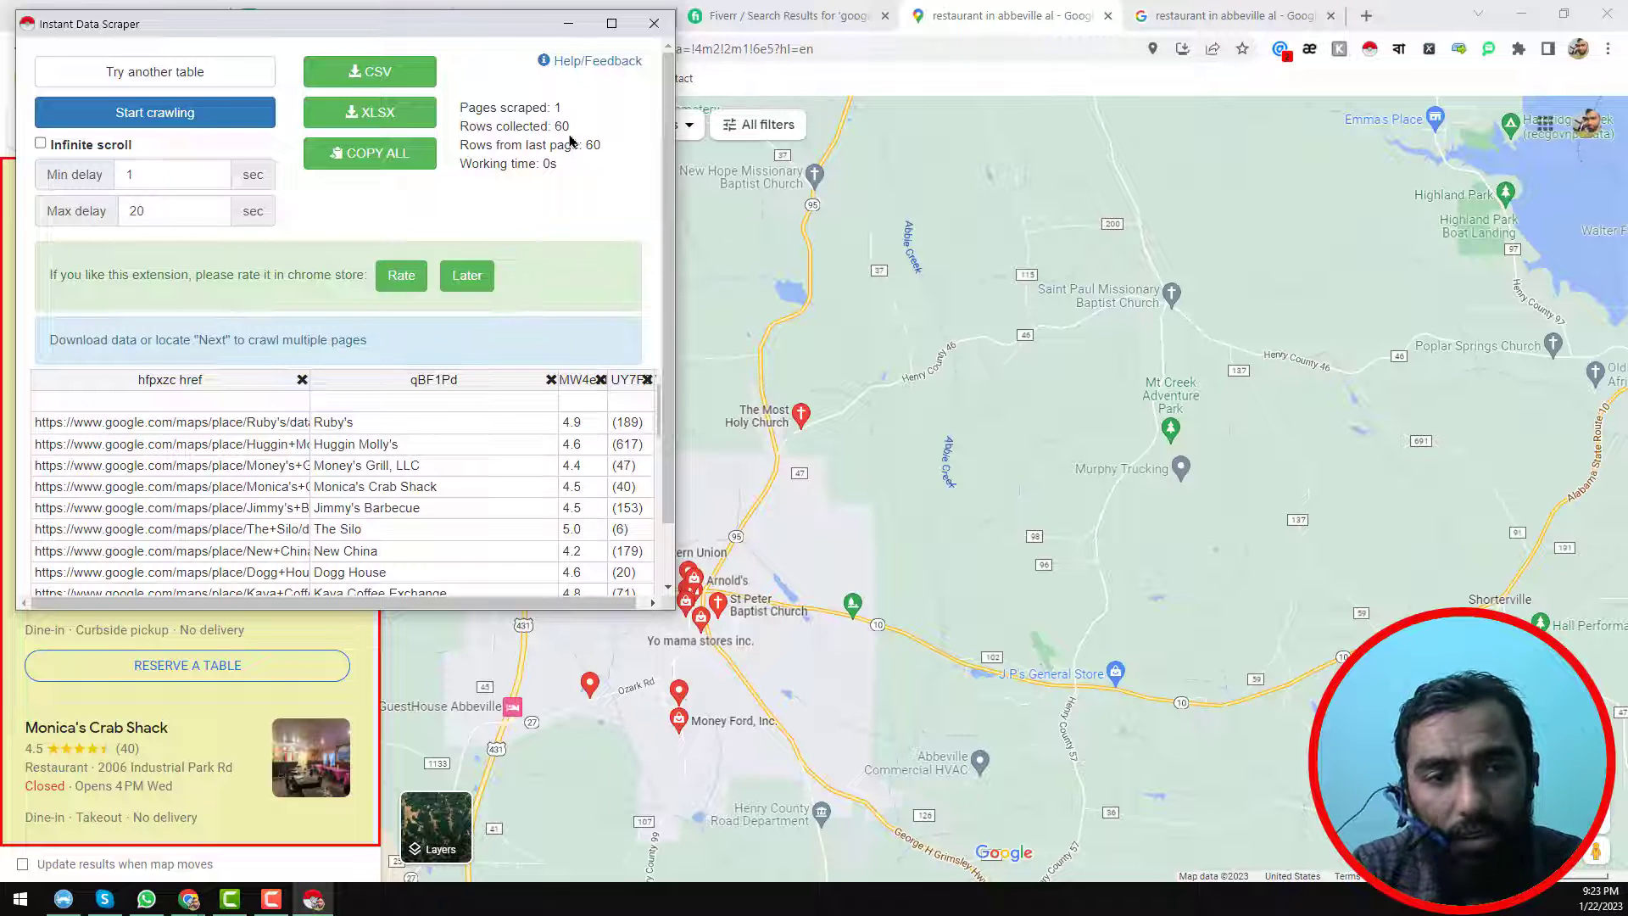
click(654, 23)
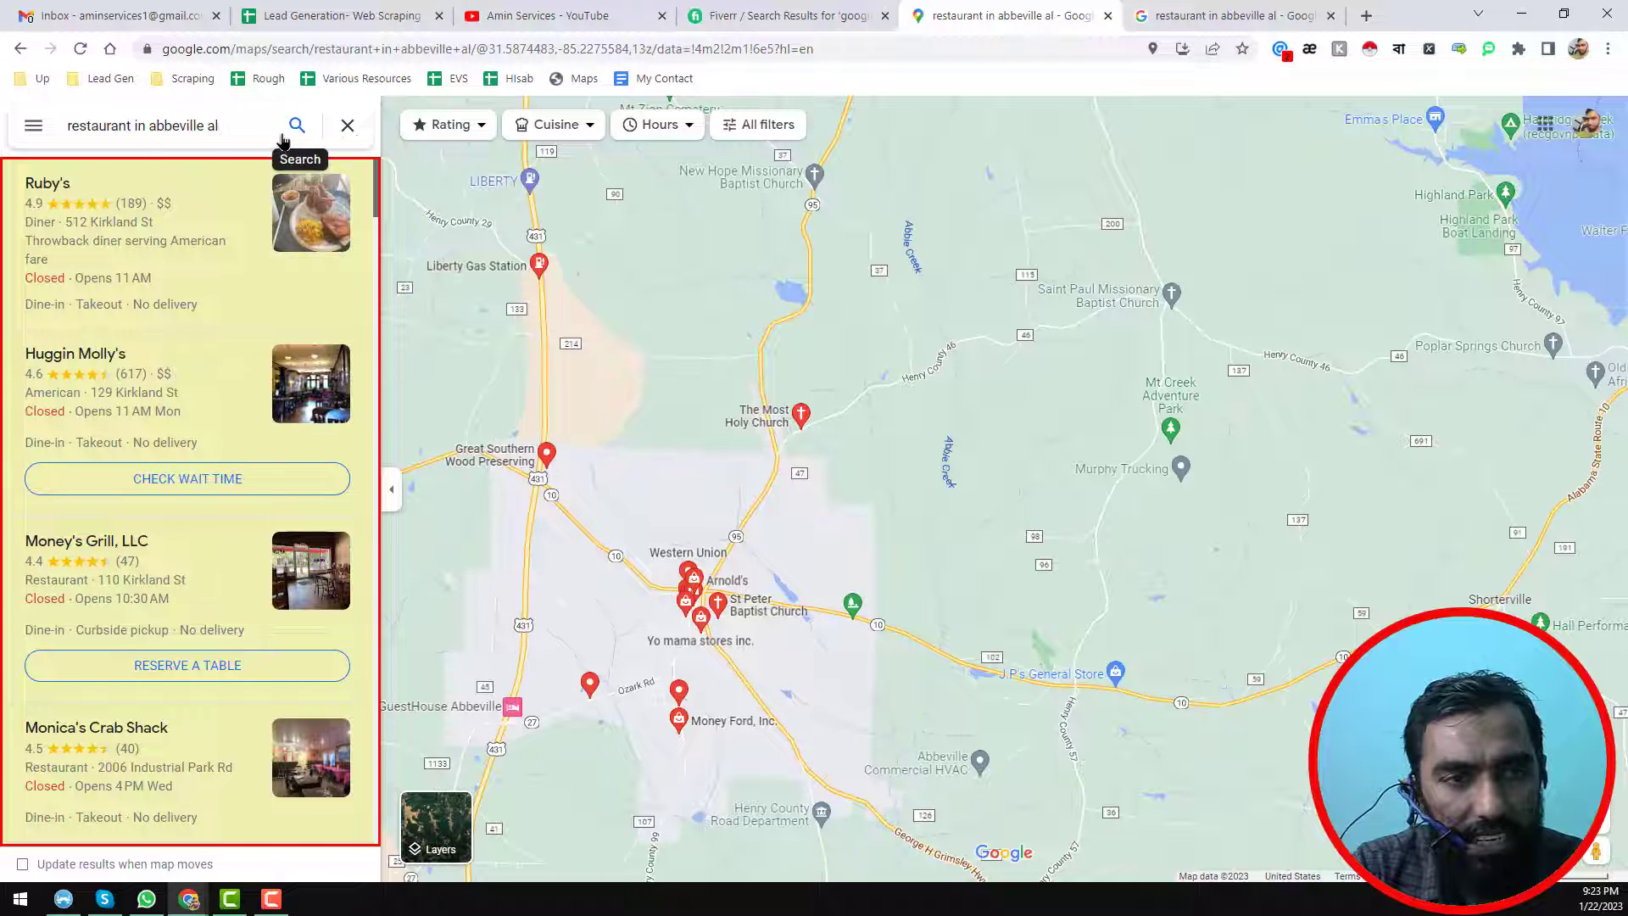
click(570, 53)
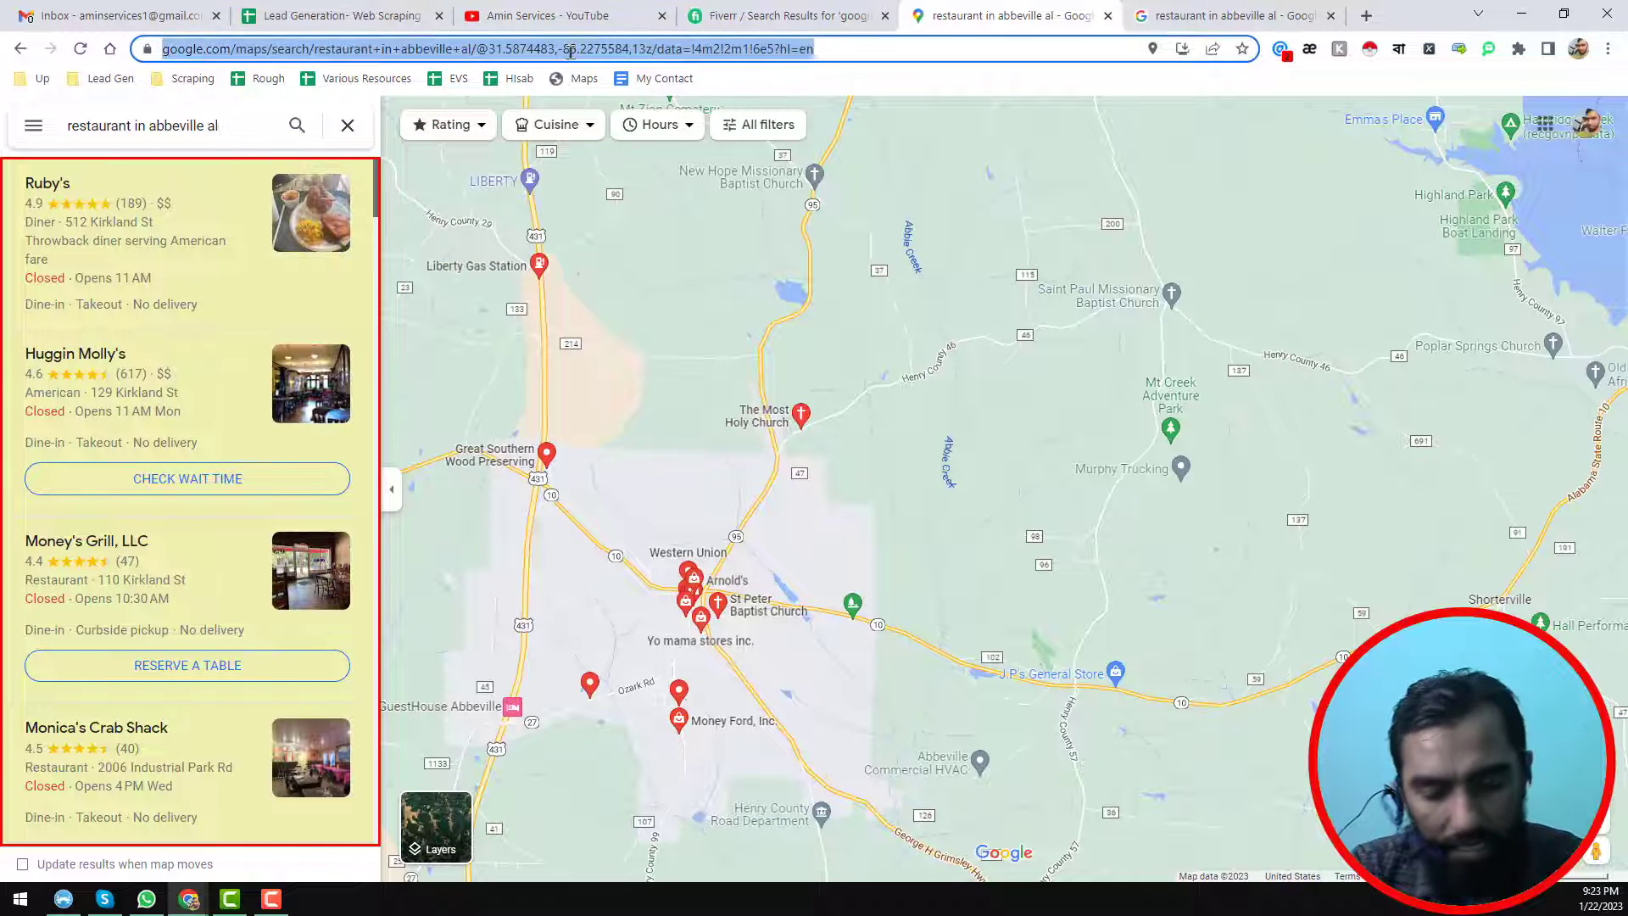
key(Return)
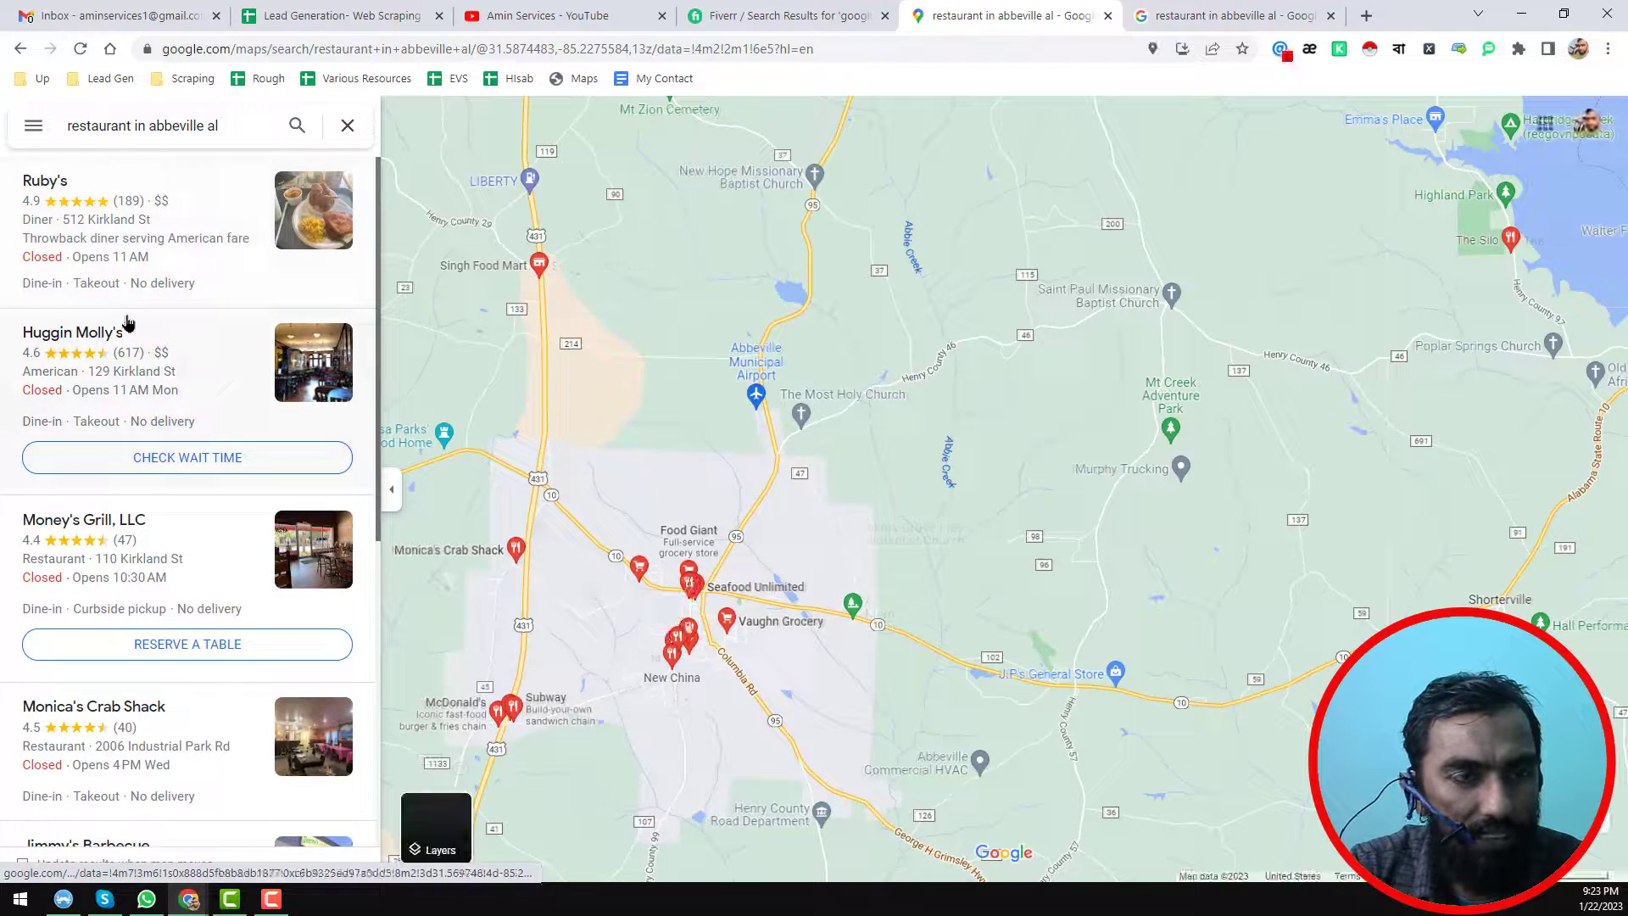
Step: Run Instant Data Scraper on the reloaded restaurant results, maximize its window and enable infinite scroll
scroll(140, 339, down, 4)
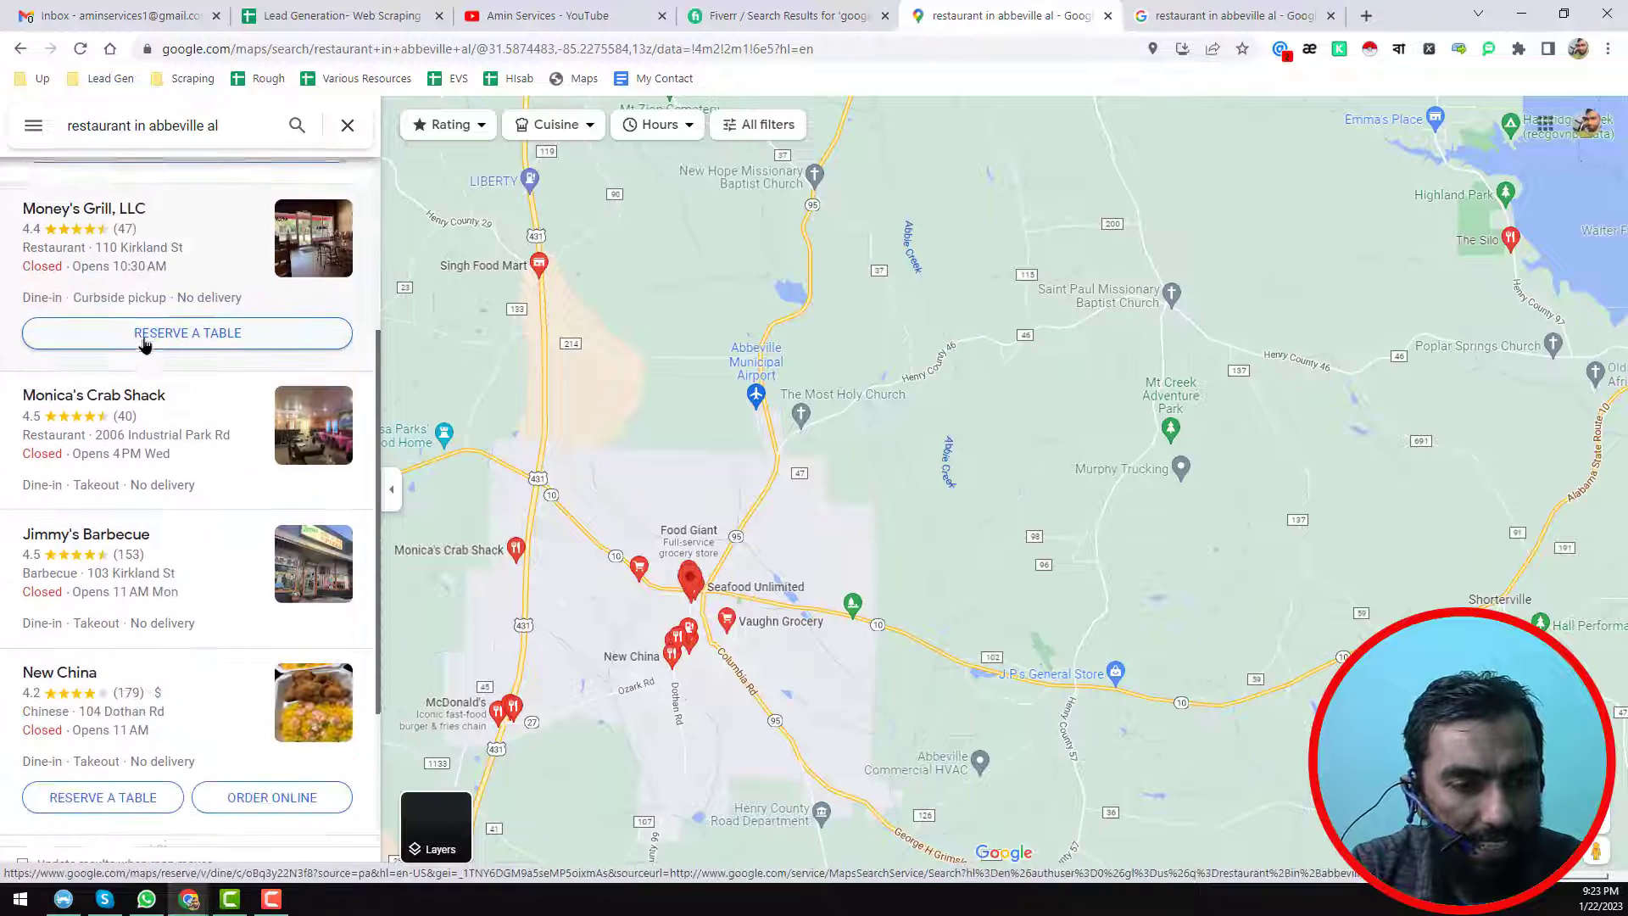
scroll(142, 342, down, 3)
scroll(142, 341, up, 7)
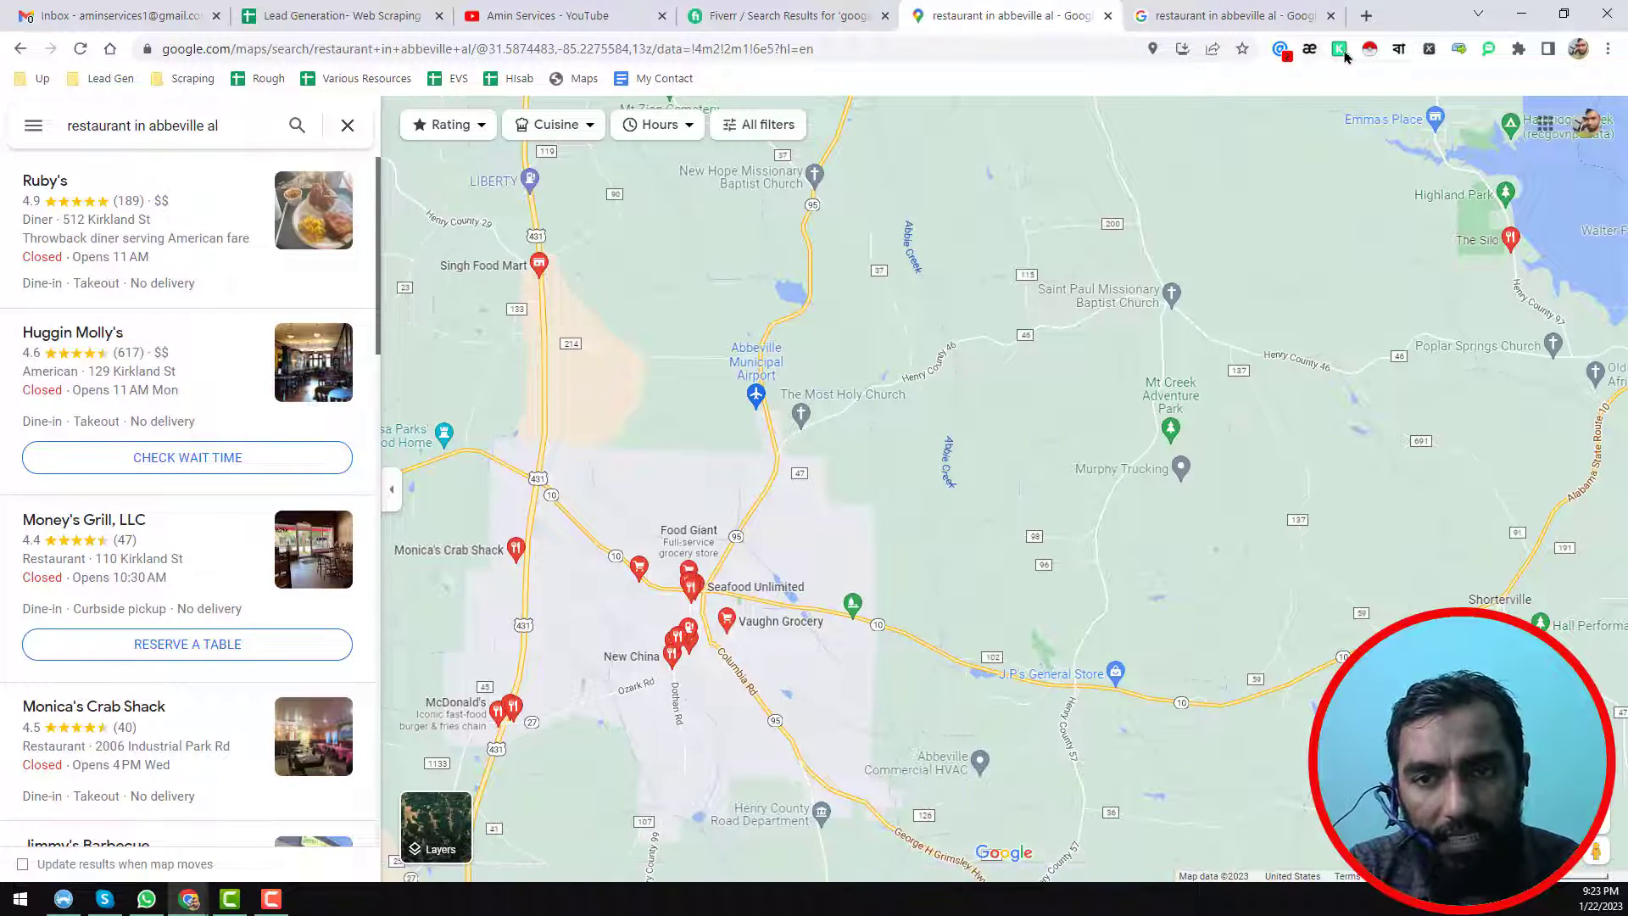
click(1370, 49)
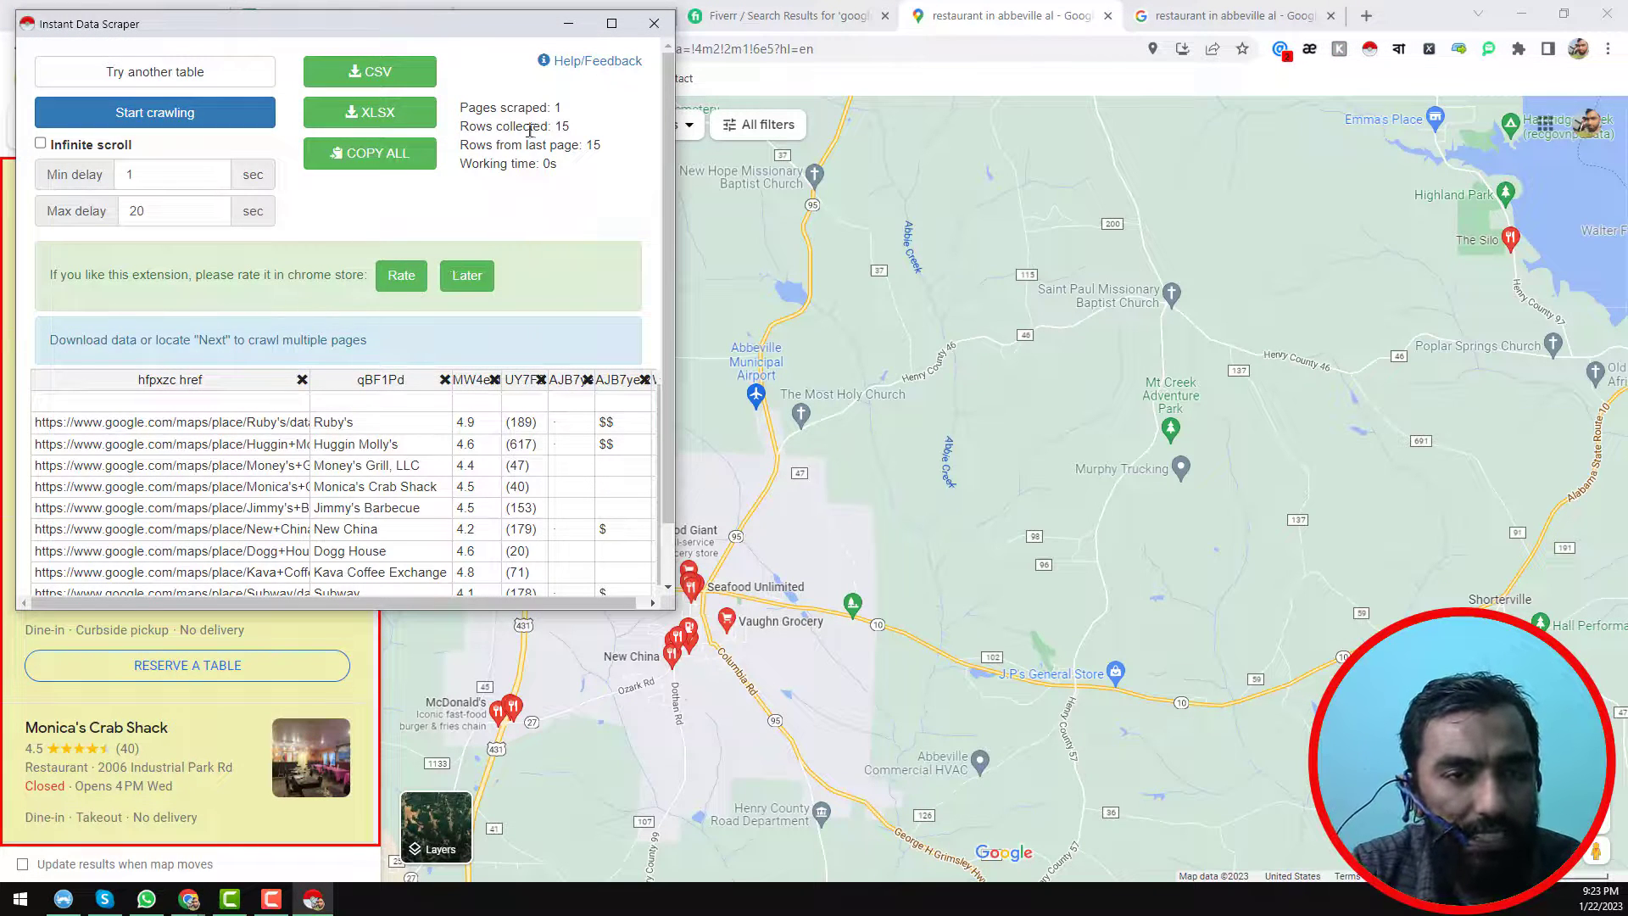
click(611, 23)
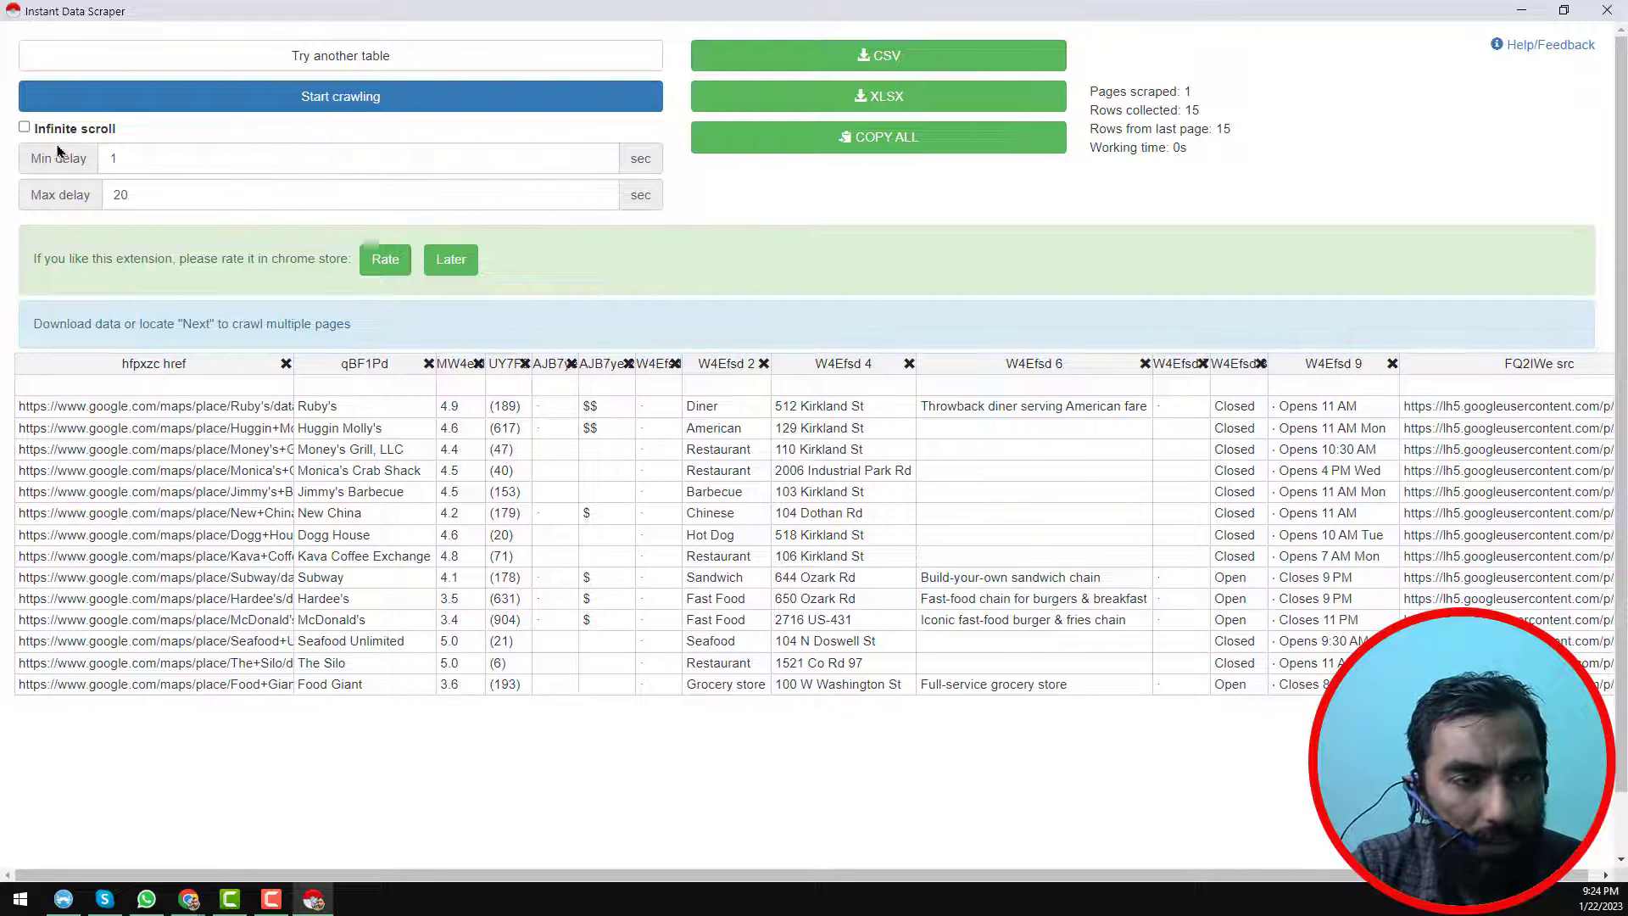
click(25, 128)
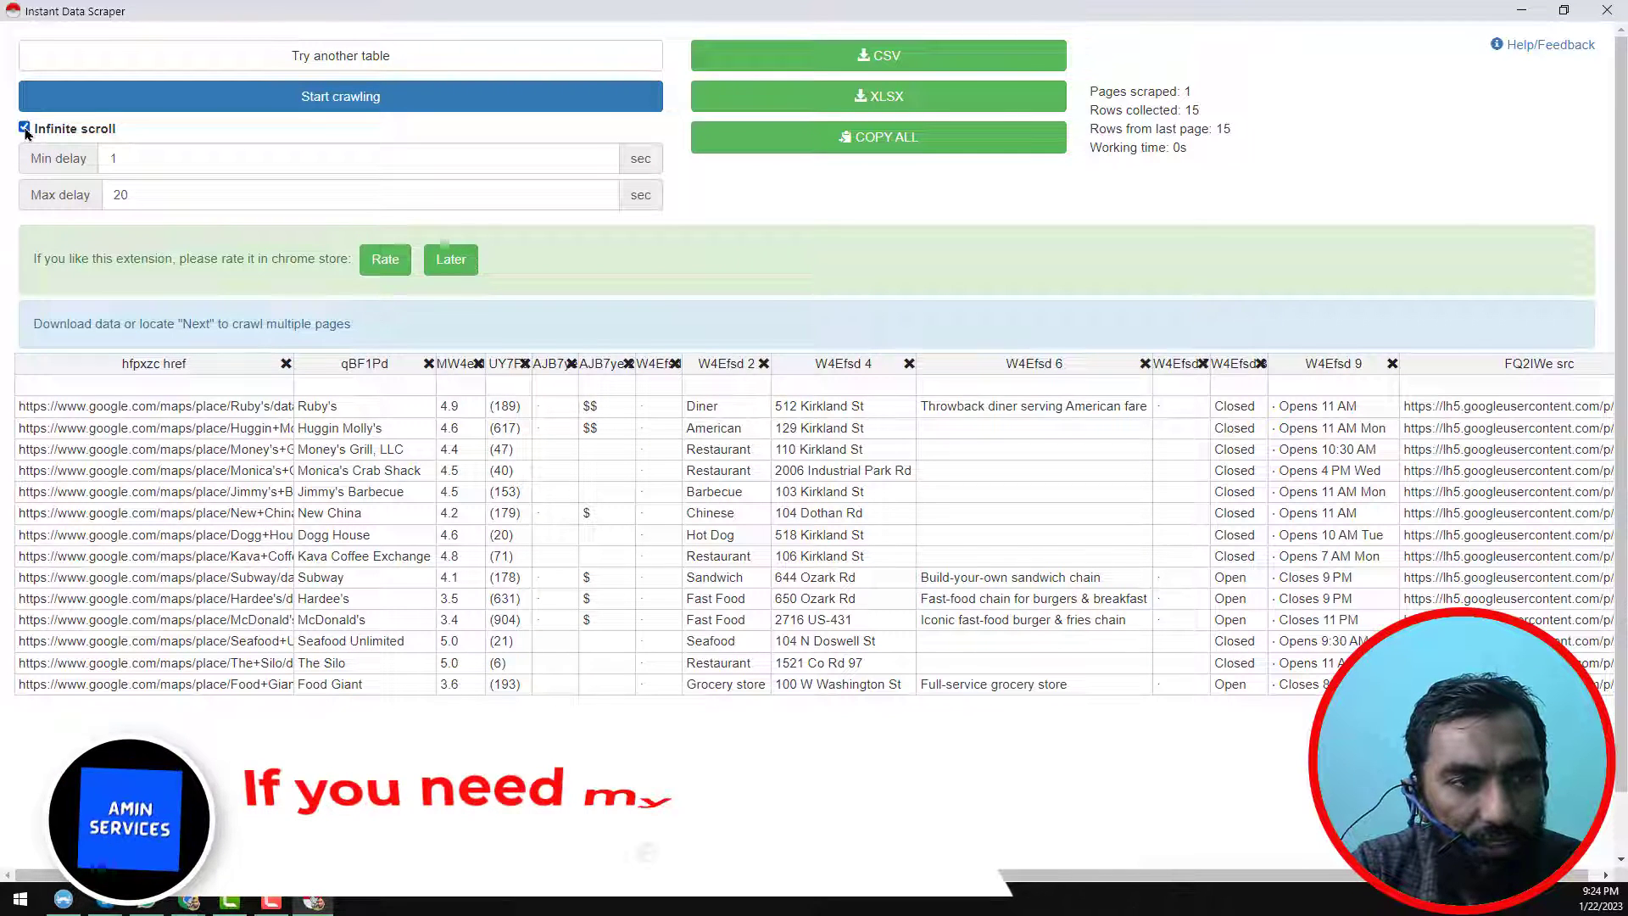
Step: Set the minimum delay to 4 seconds, start crawling the restaurant results, and move the restored scraper window off the result list
click(159, 161)
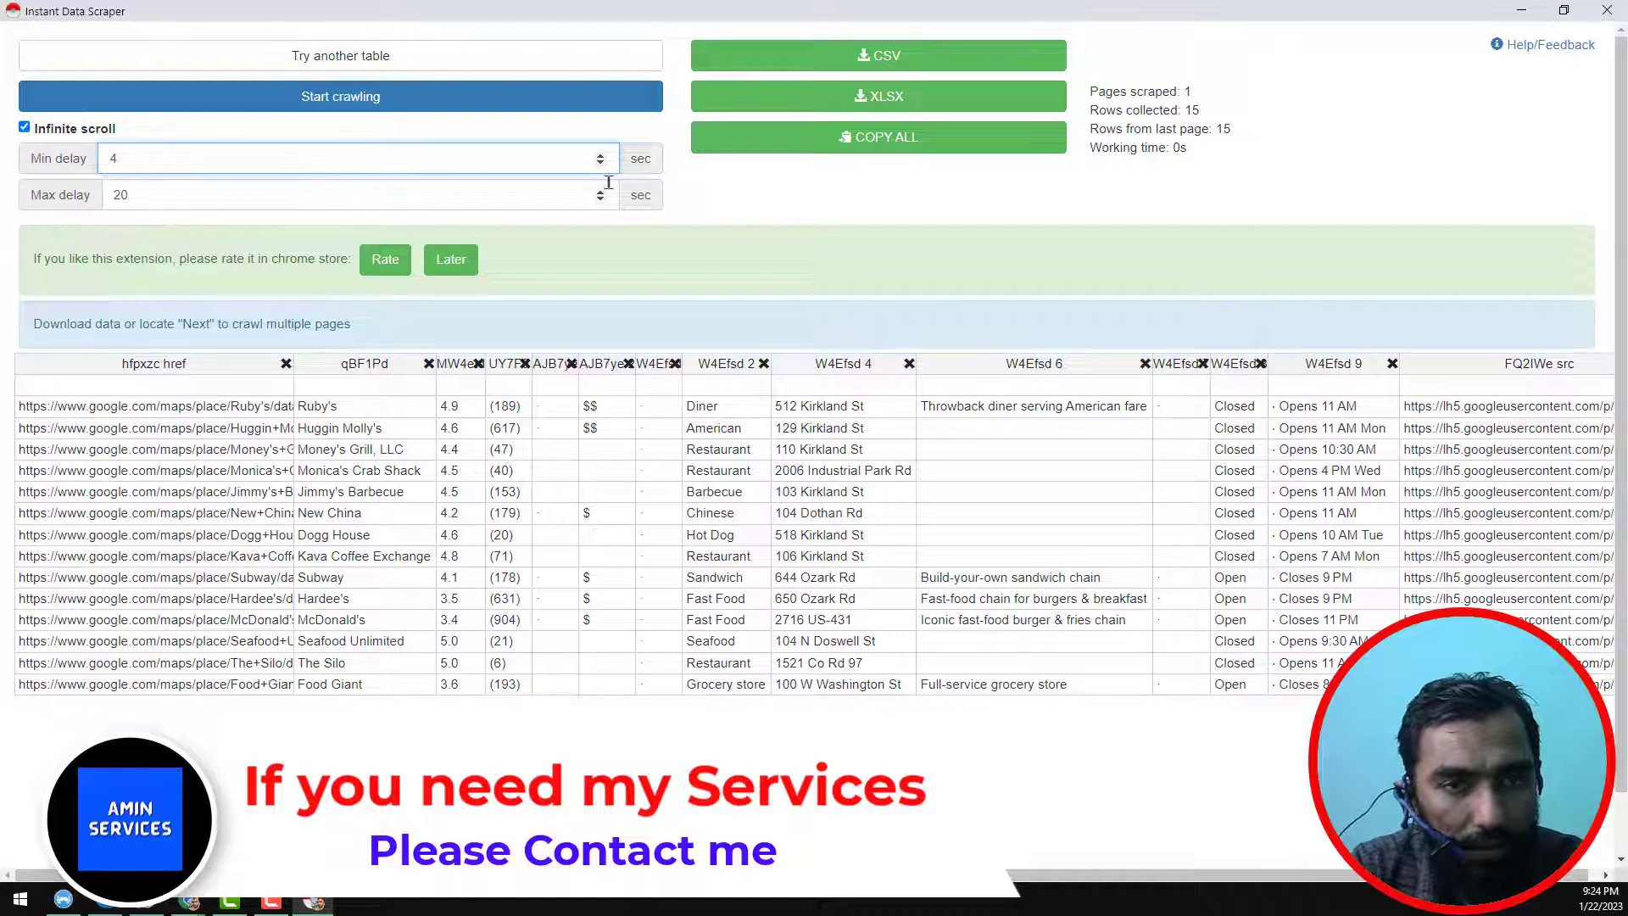
click(369, 106)
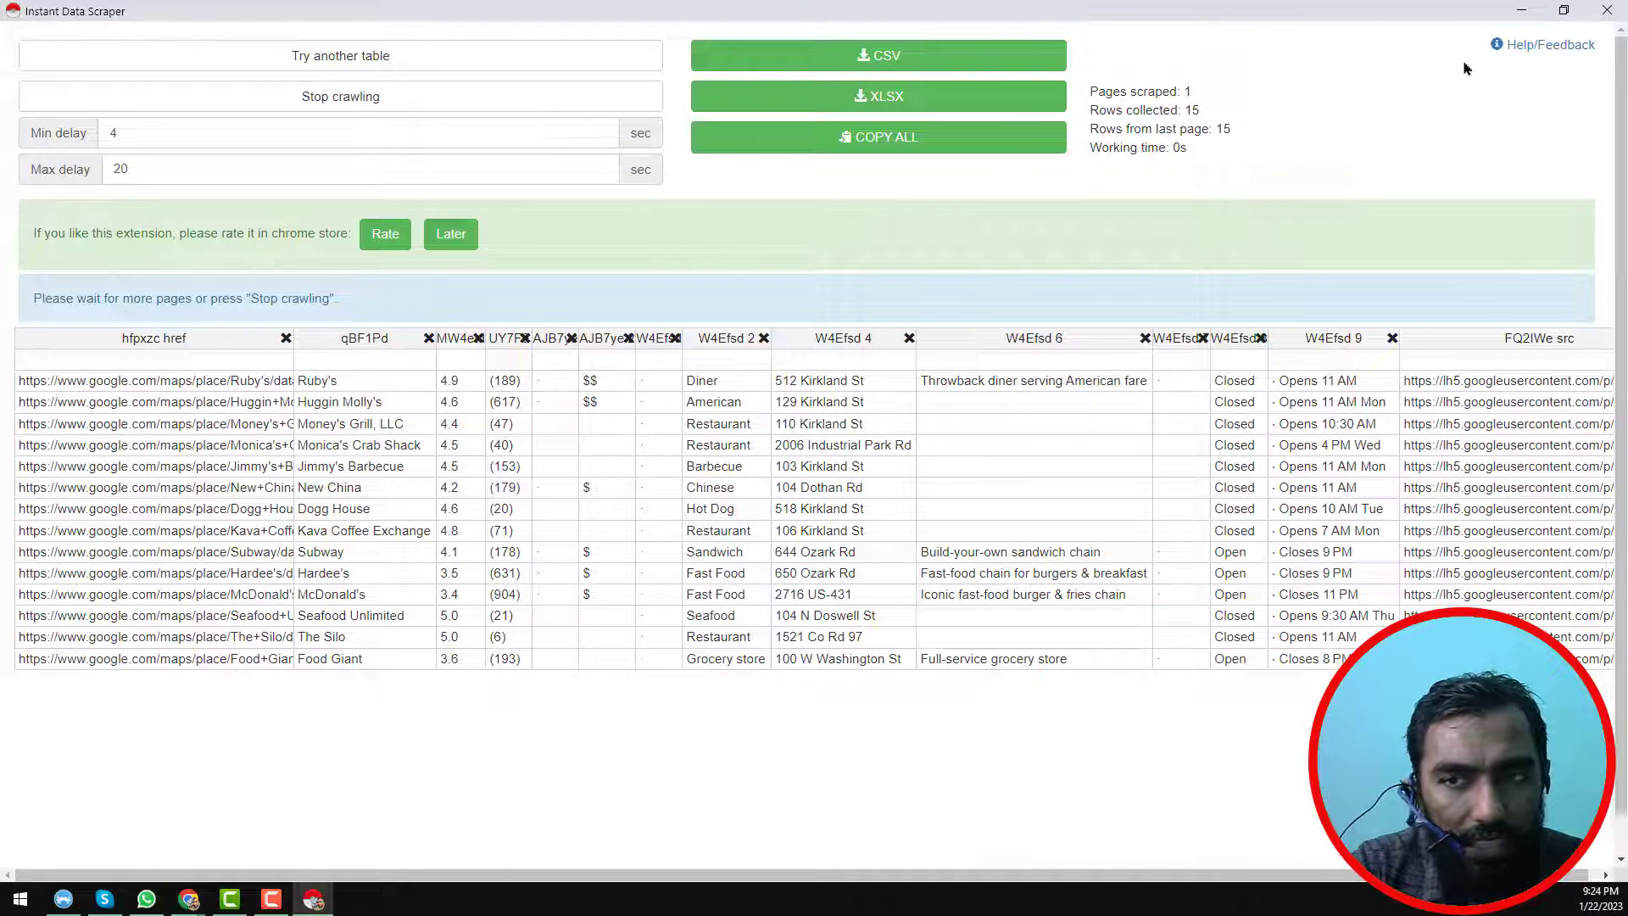
click(1563, 12)
drag(475, 30, 1212, 58)
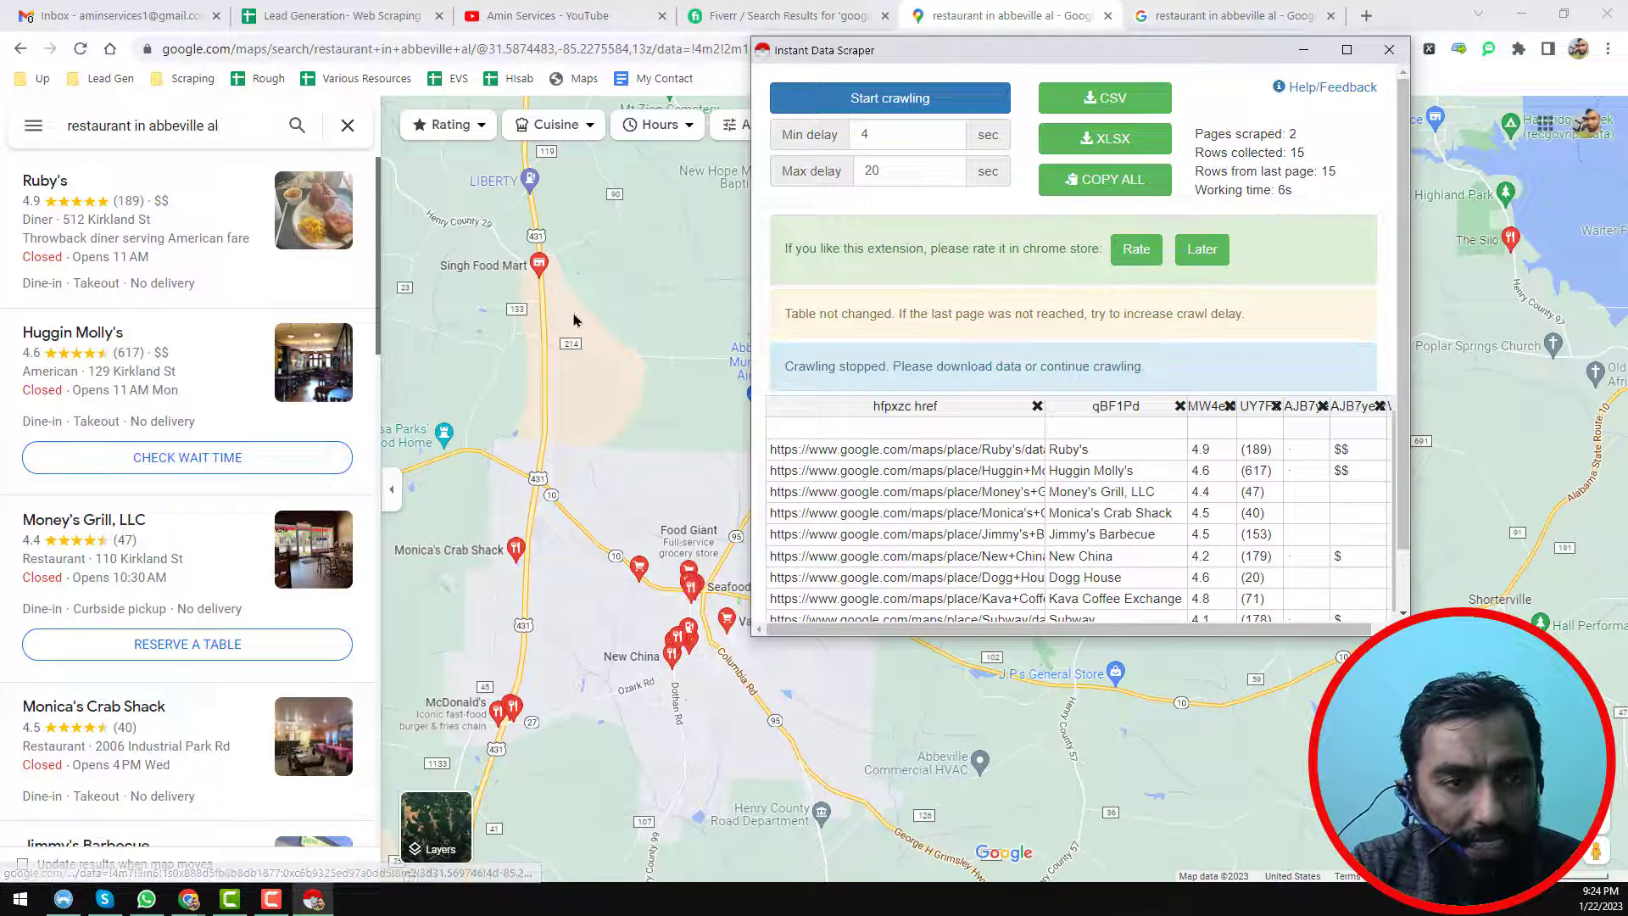
Step: Examine the Google Maps result list for "restaurant in abbeville al" beyond the first entries, loading several further batches
scroll(182, 371, down, 15)
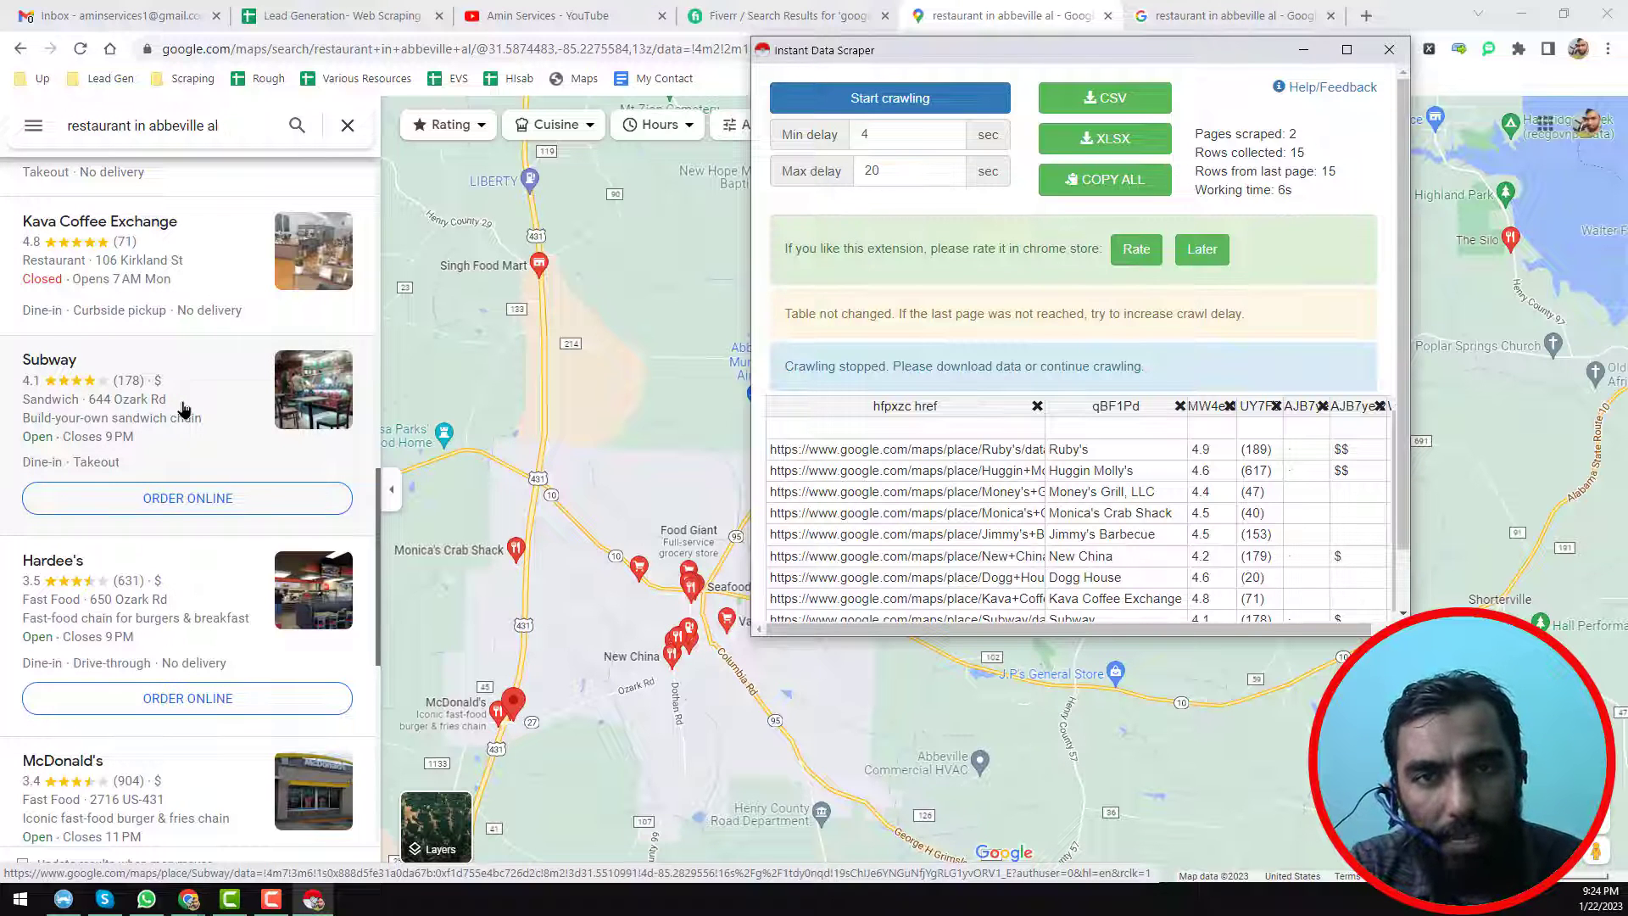
scroll(183, 409, down, 15)
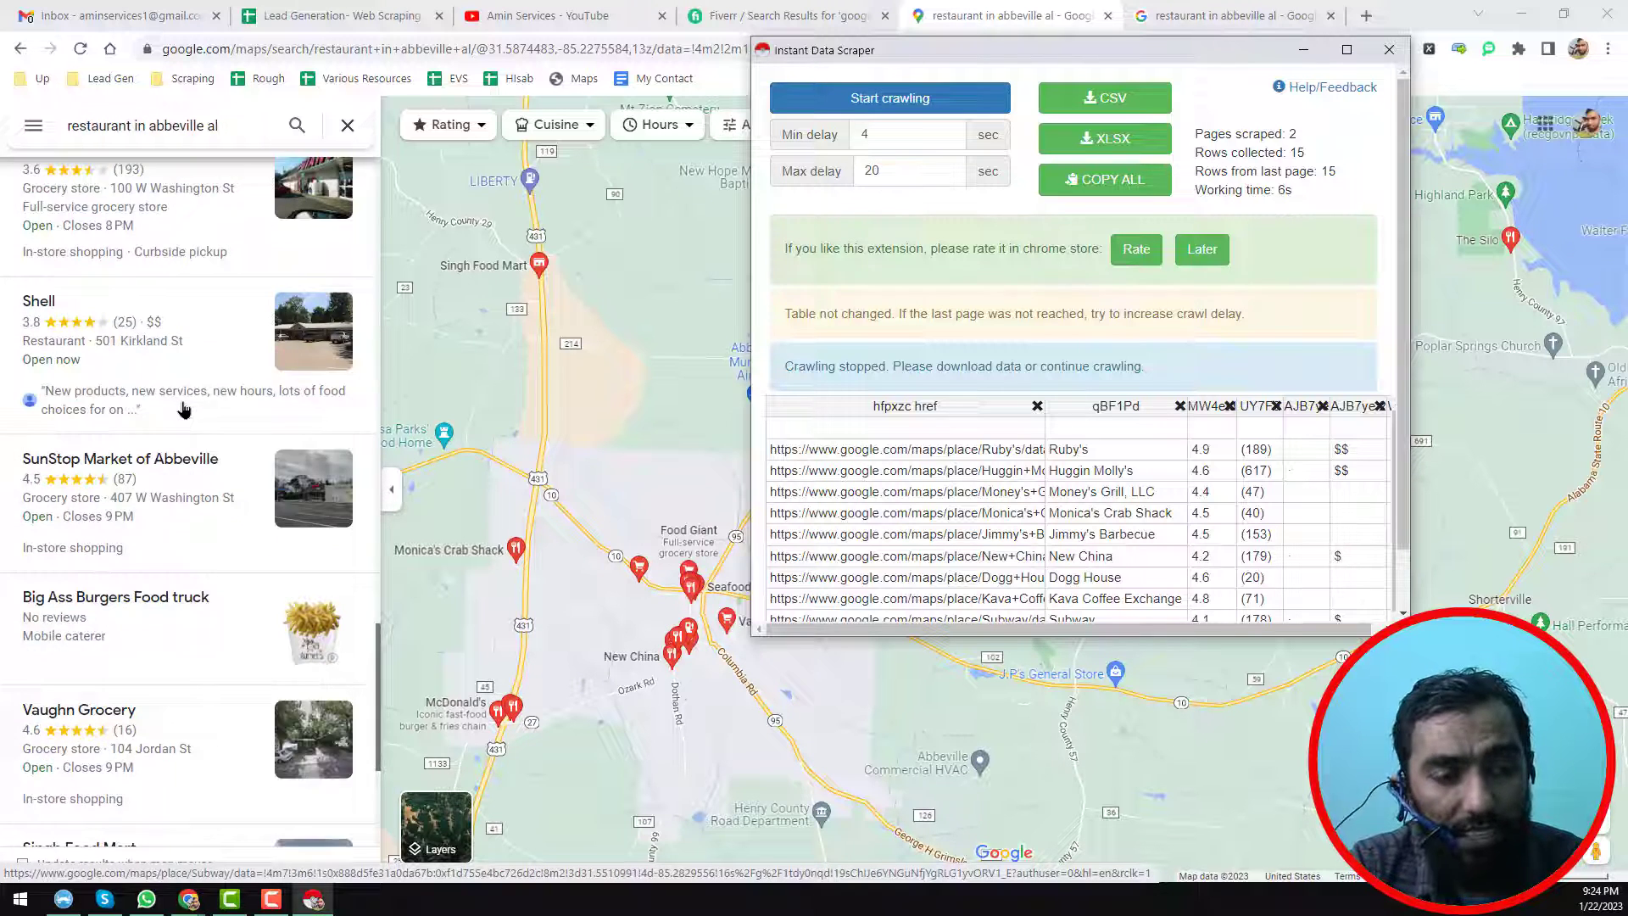
scroll(183, 408, down, 4)
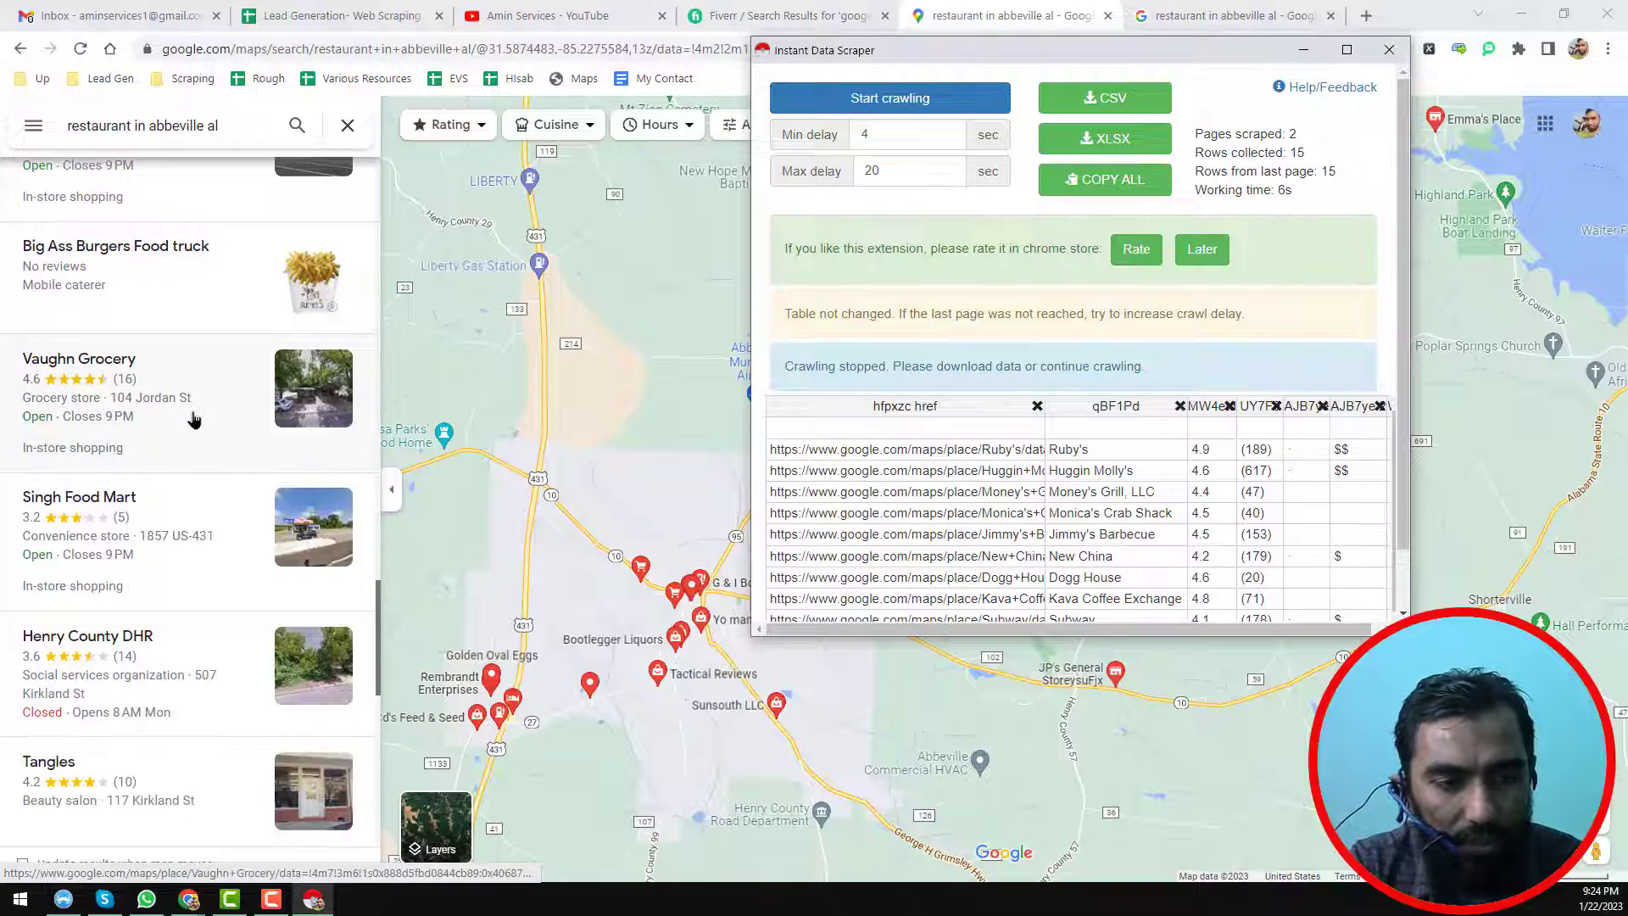
scroll(188, 428, down, 8)
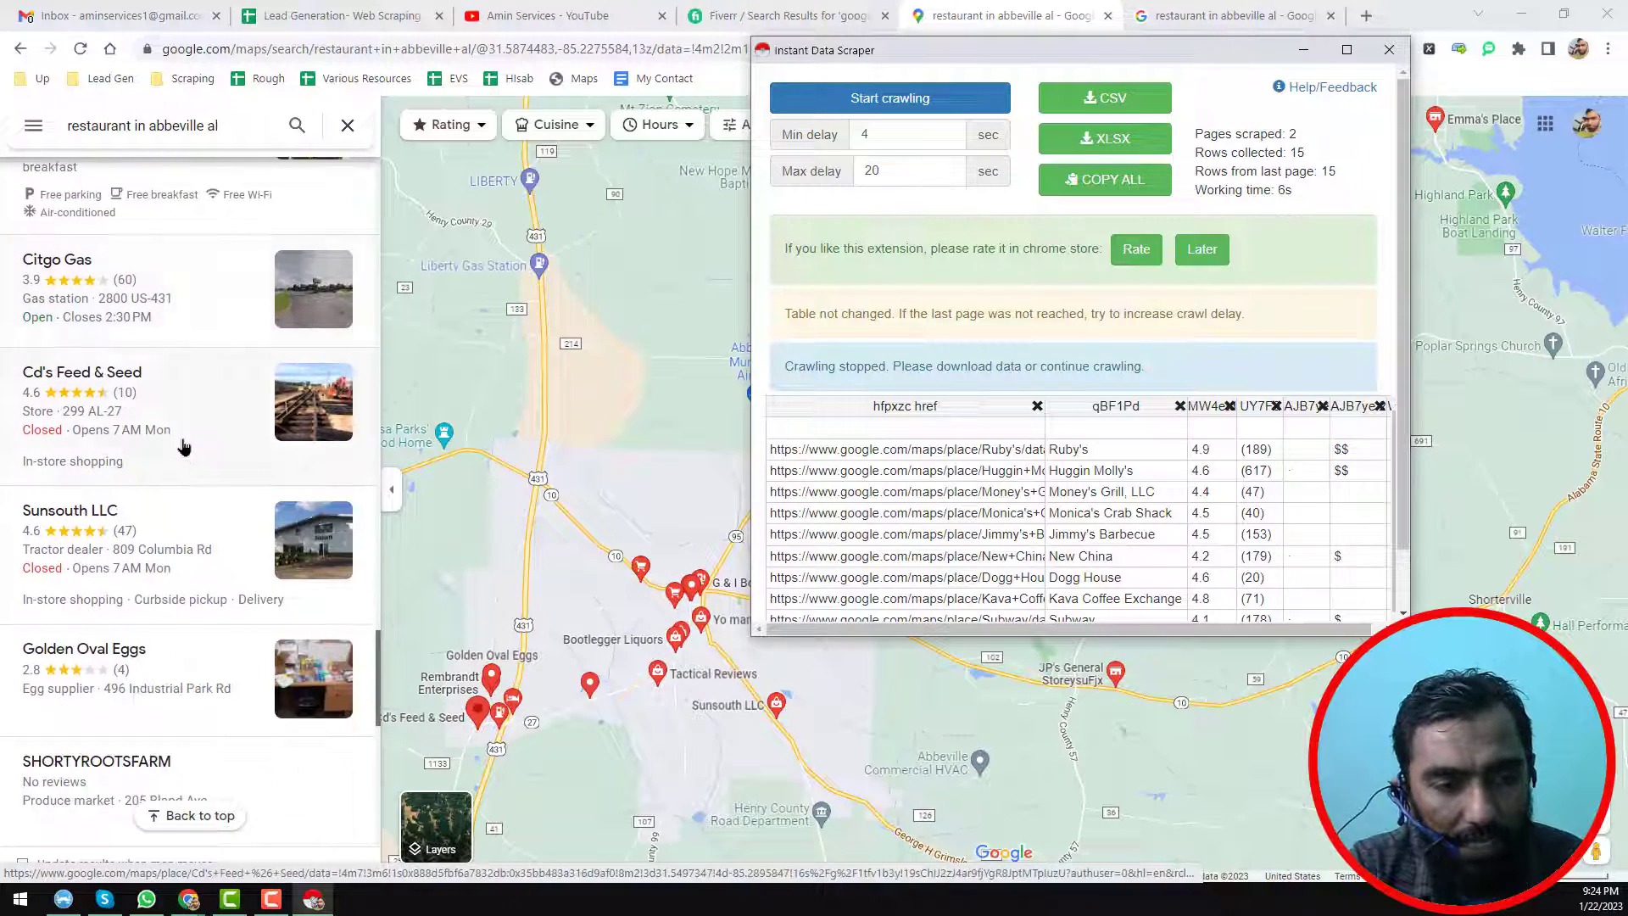
scroll(183, 446, down, 9)
scroll(180, 444, down, 8)
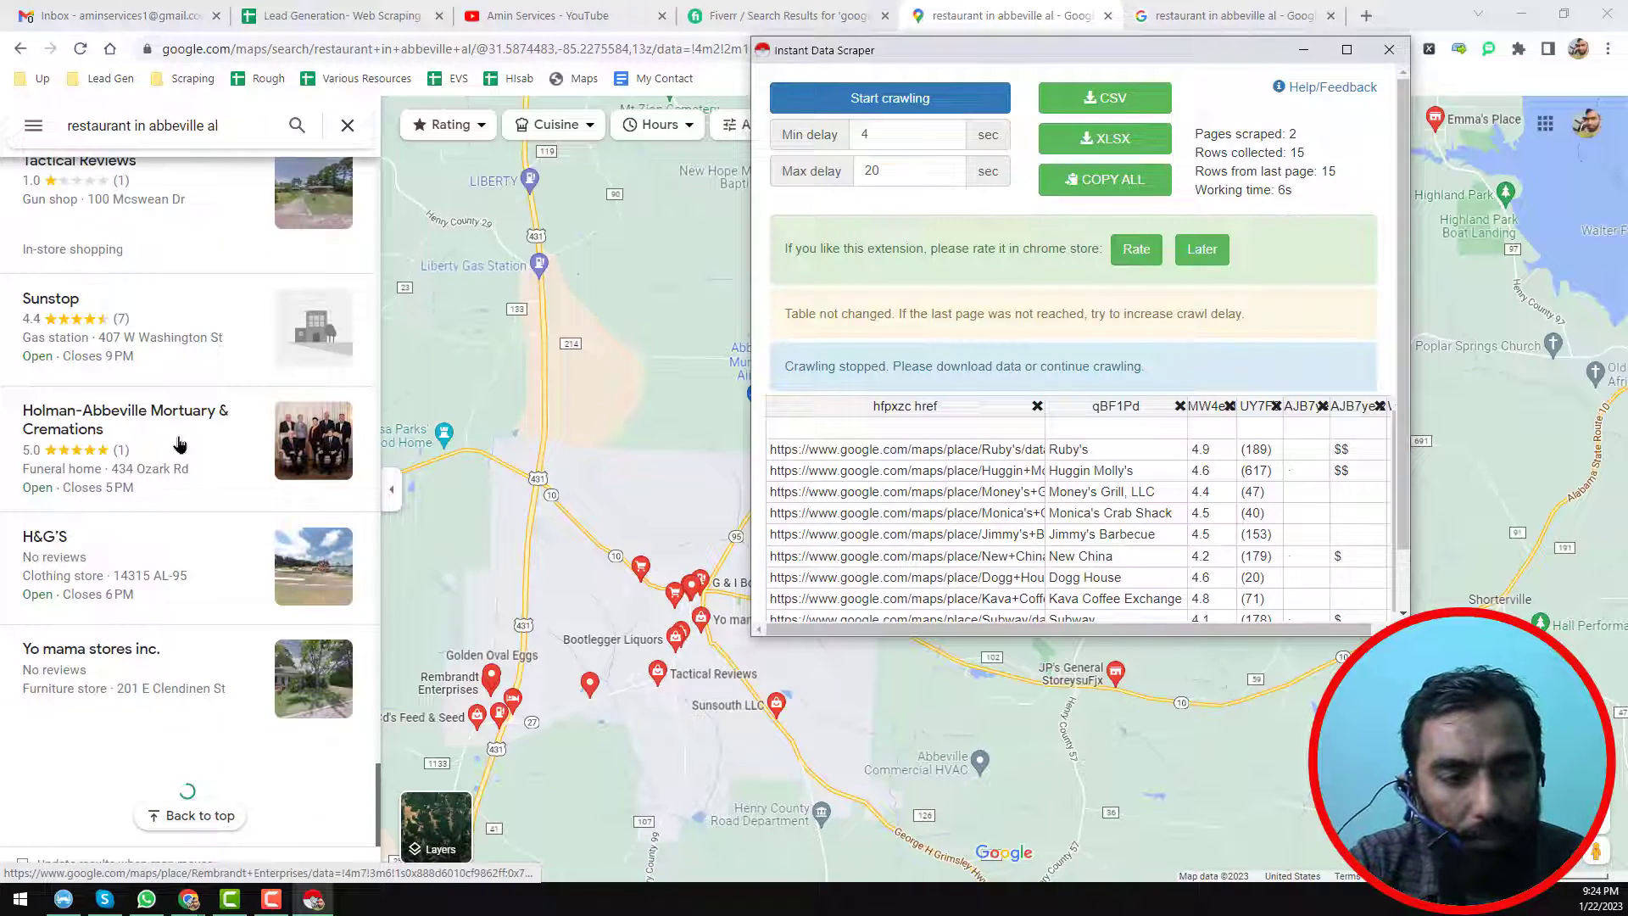
scroll(195, 593, down, 10)
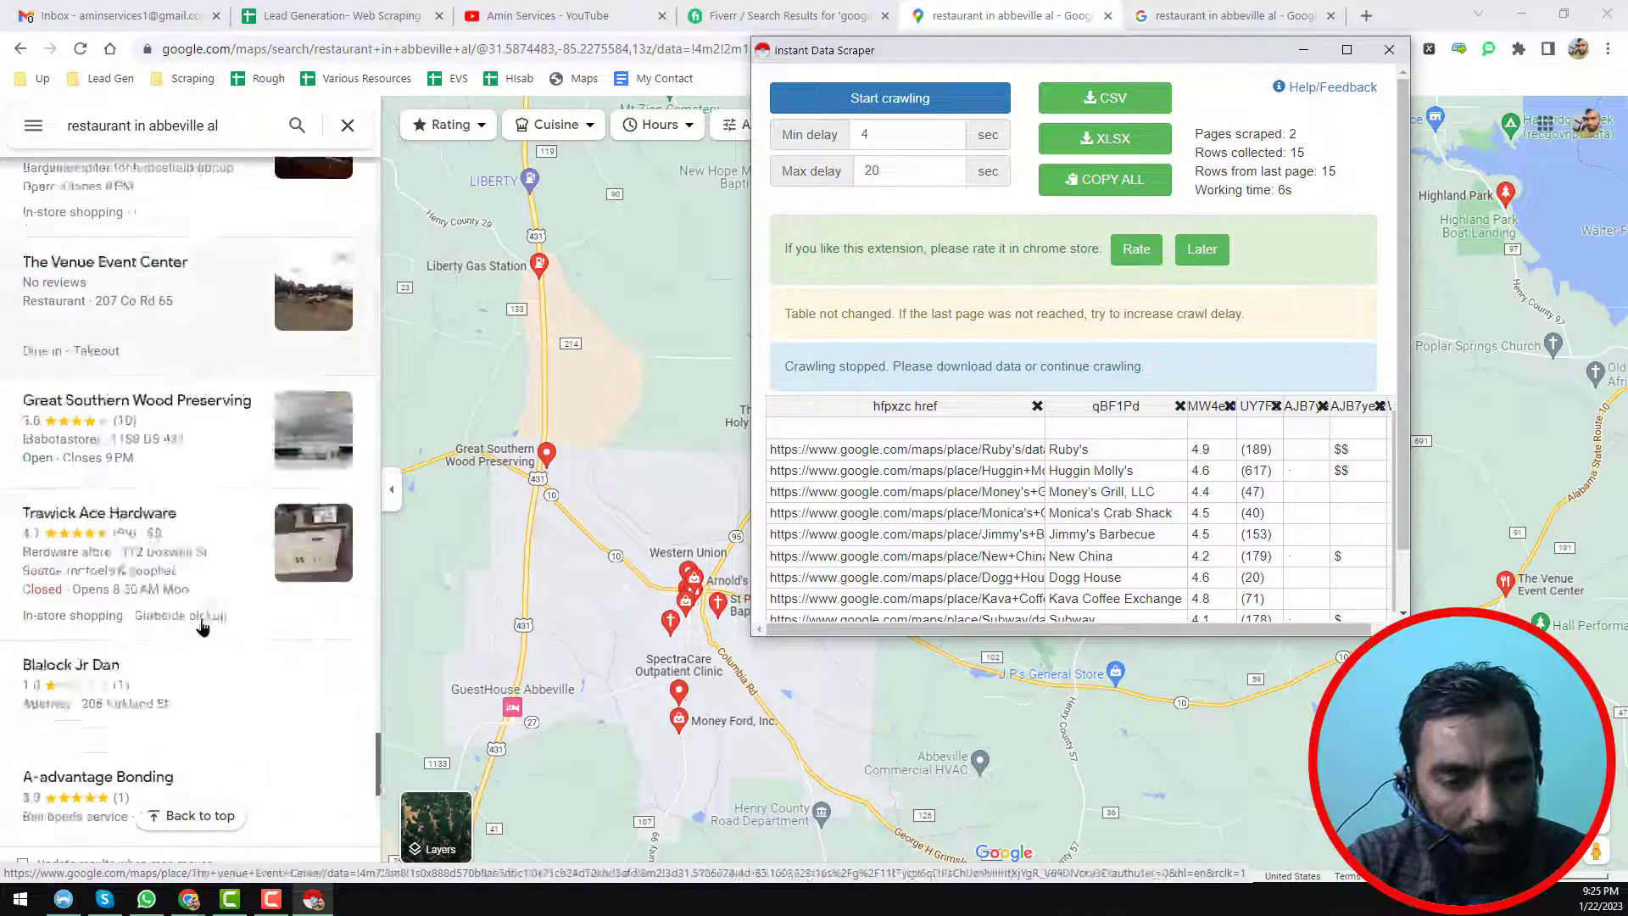
scroll(201, 626, down, 10)
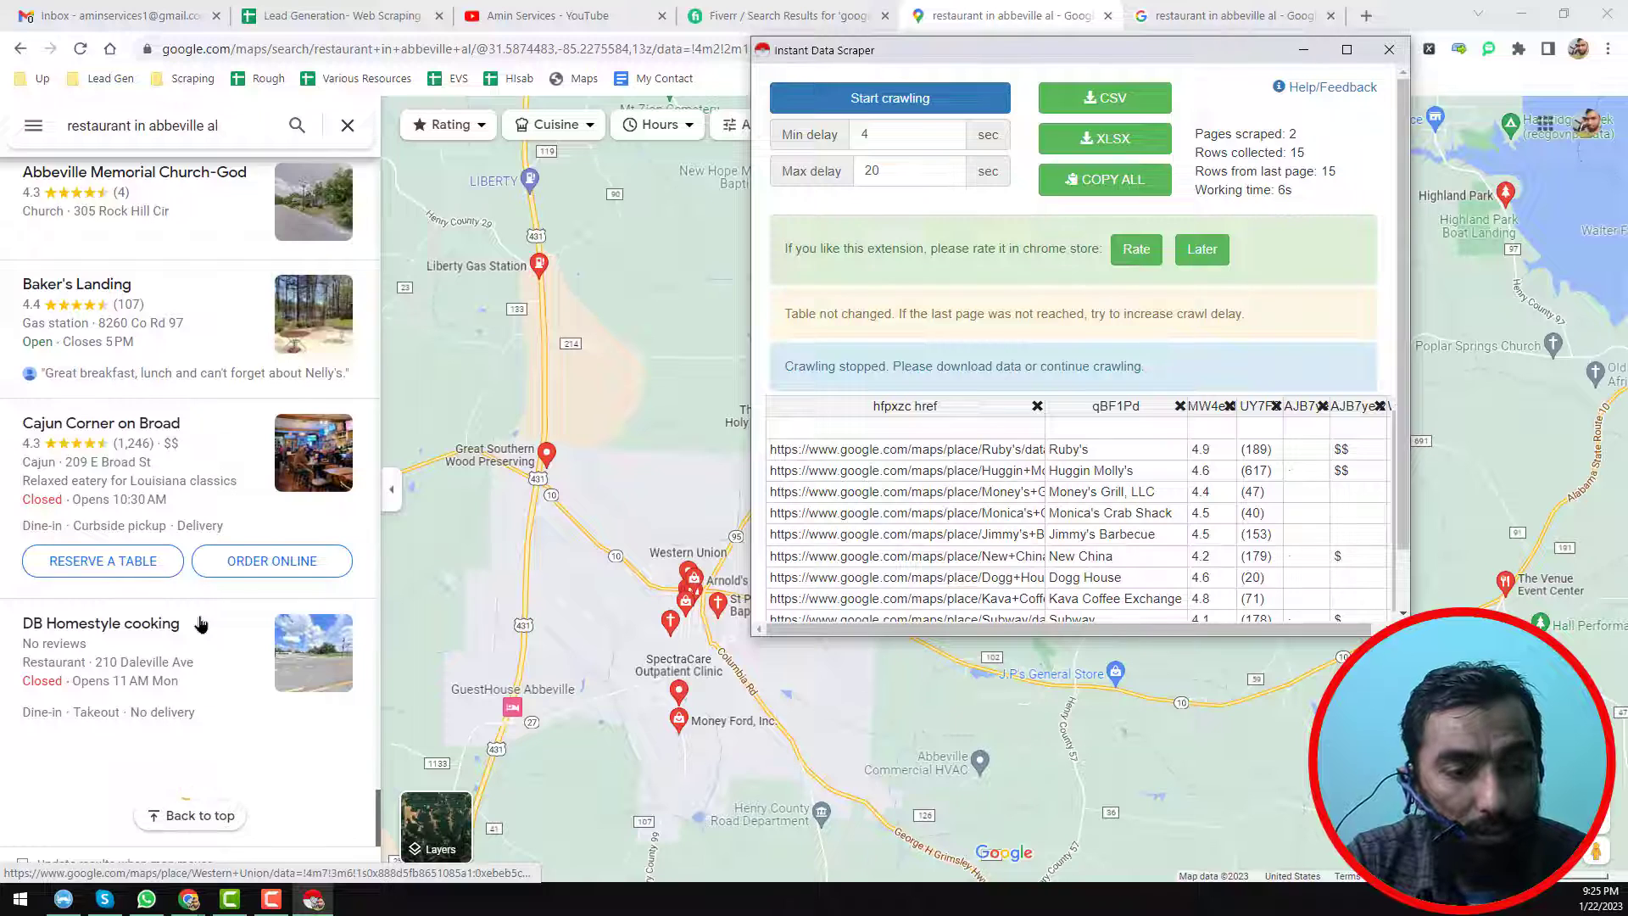
scroll(201, 625, down, 10)
scroll(200, 625, down, 6)
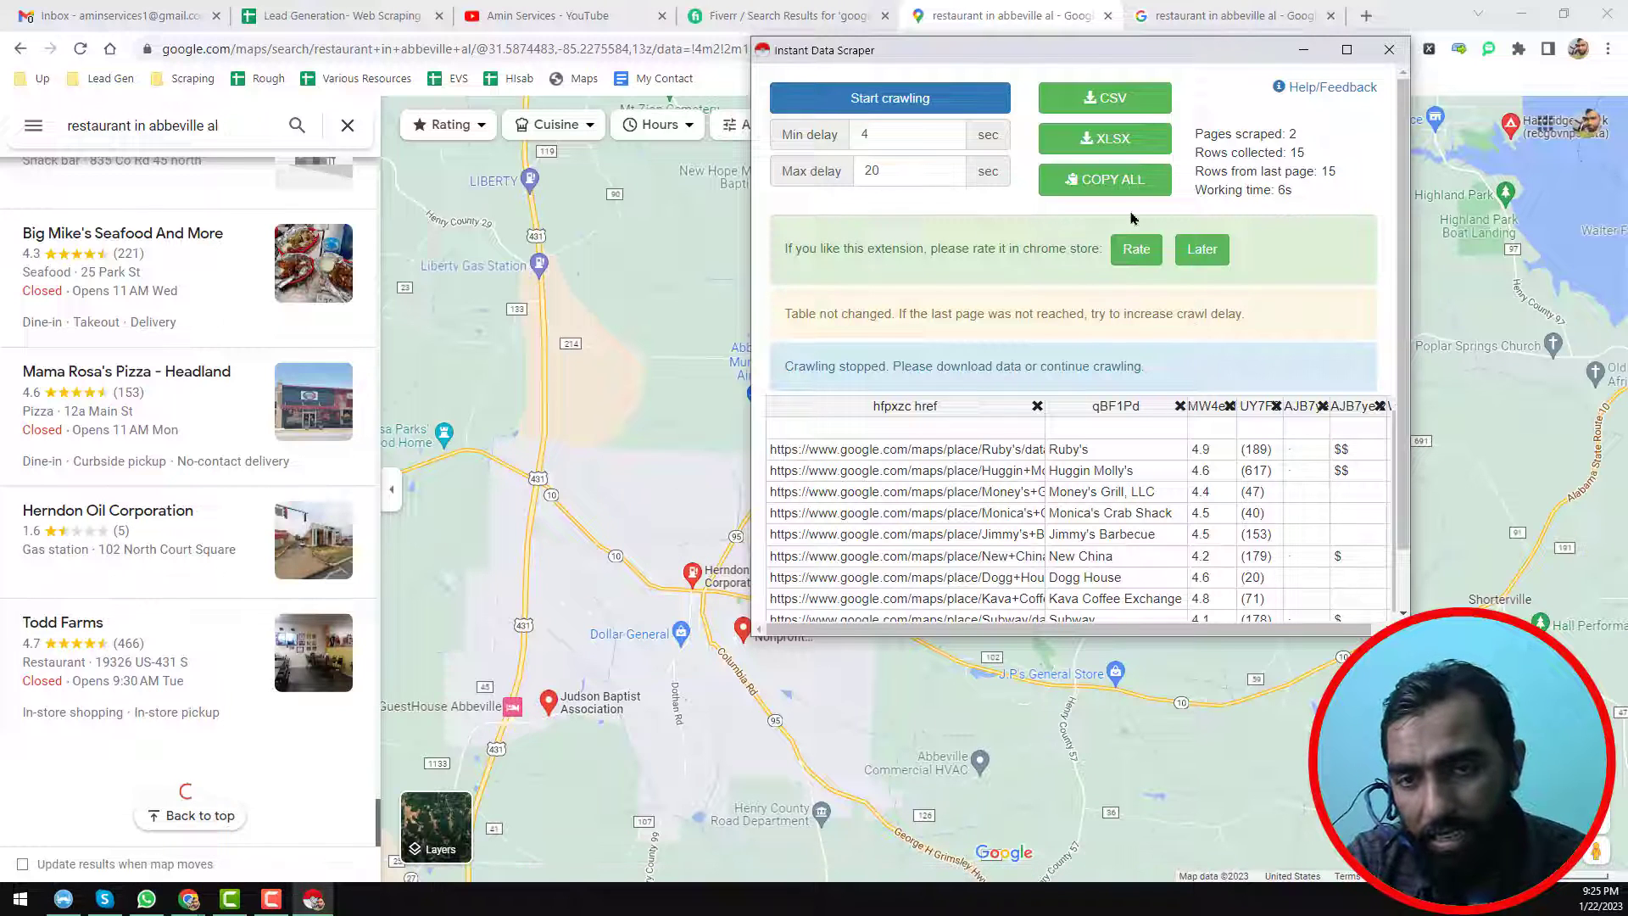
Step: Switch to the Google Search listings for "restaurant in abbeville al", check the list down to its page links, and return to the first entry
click(1070, 12)
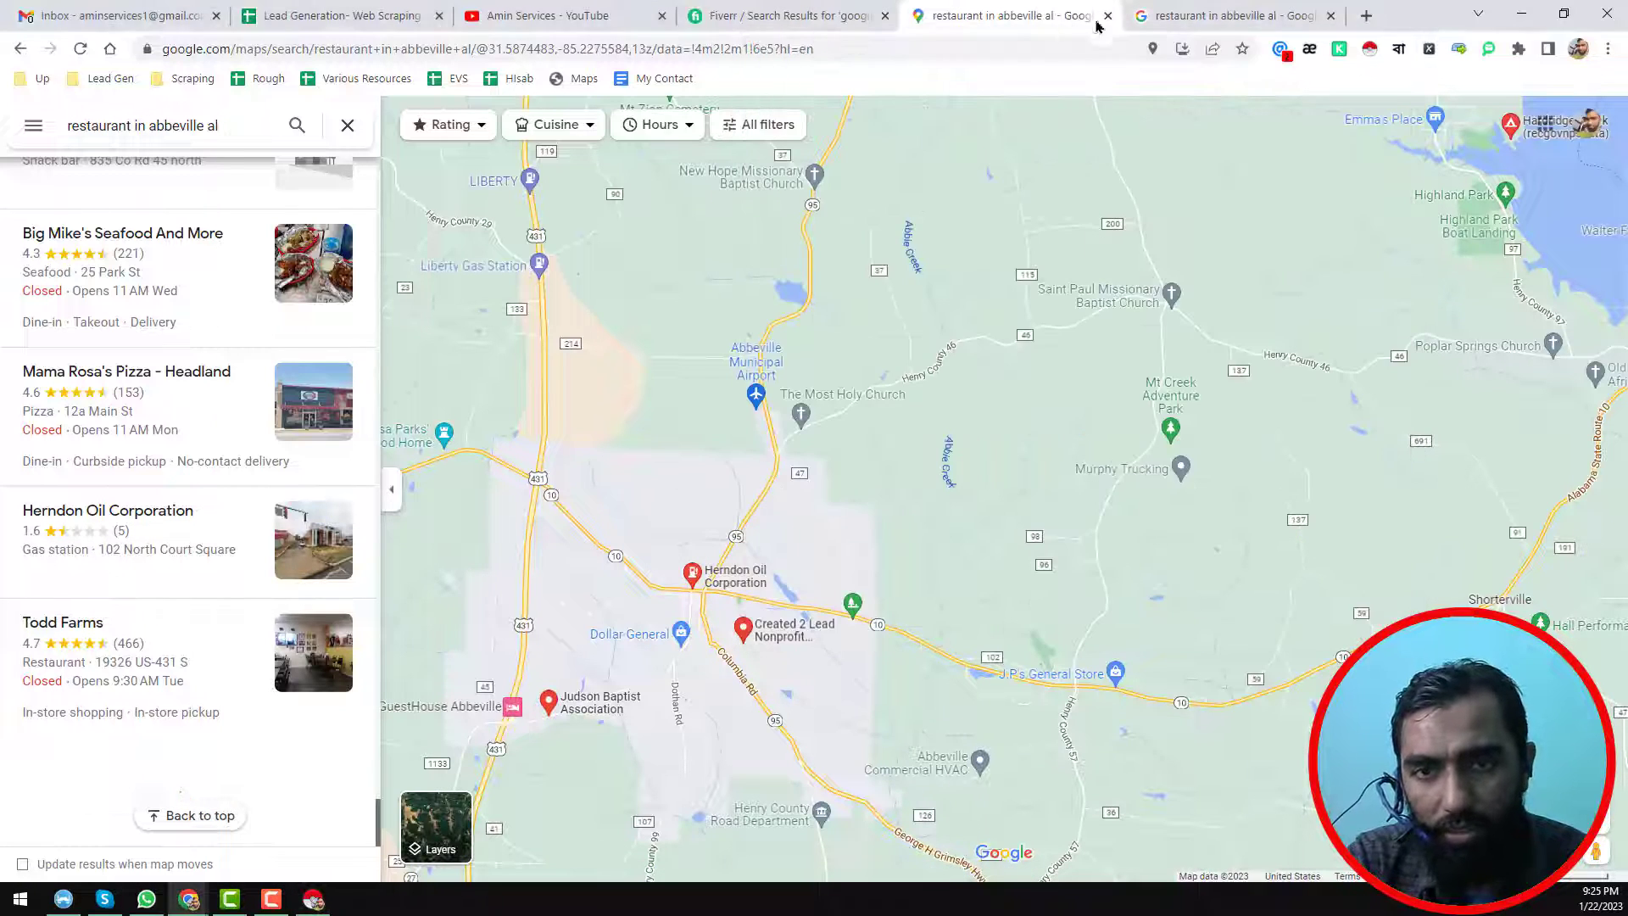
click(1170, 18)
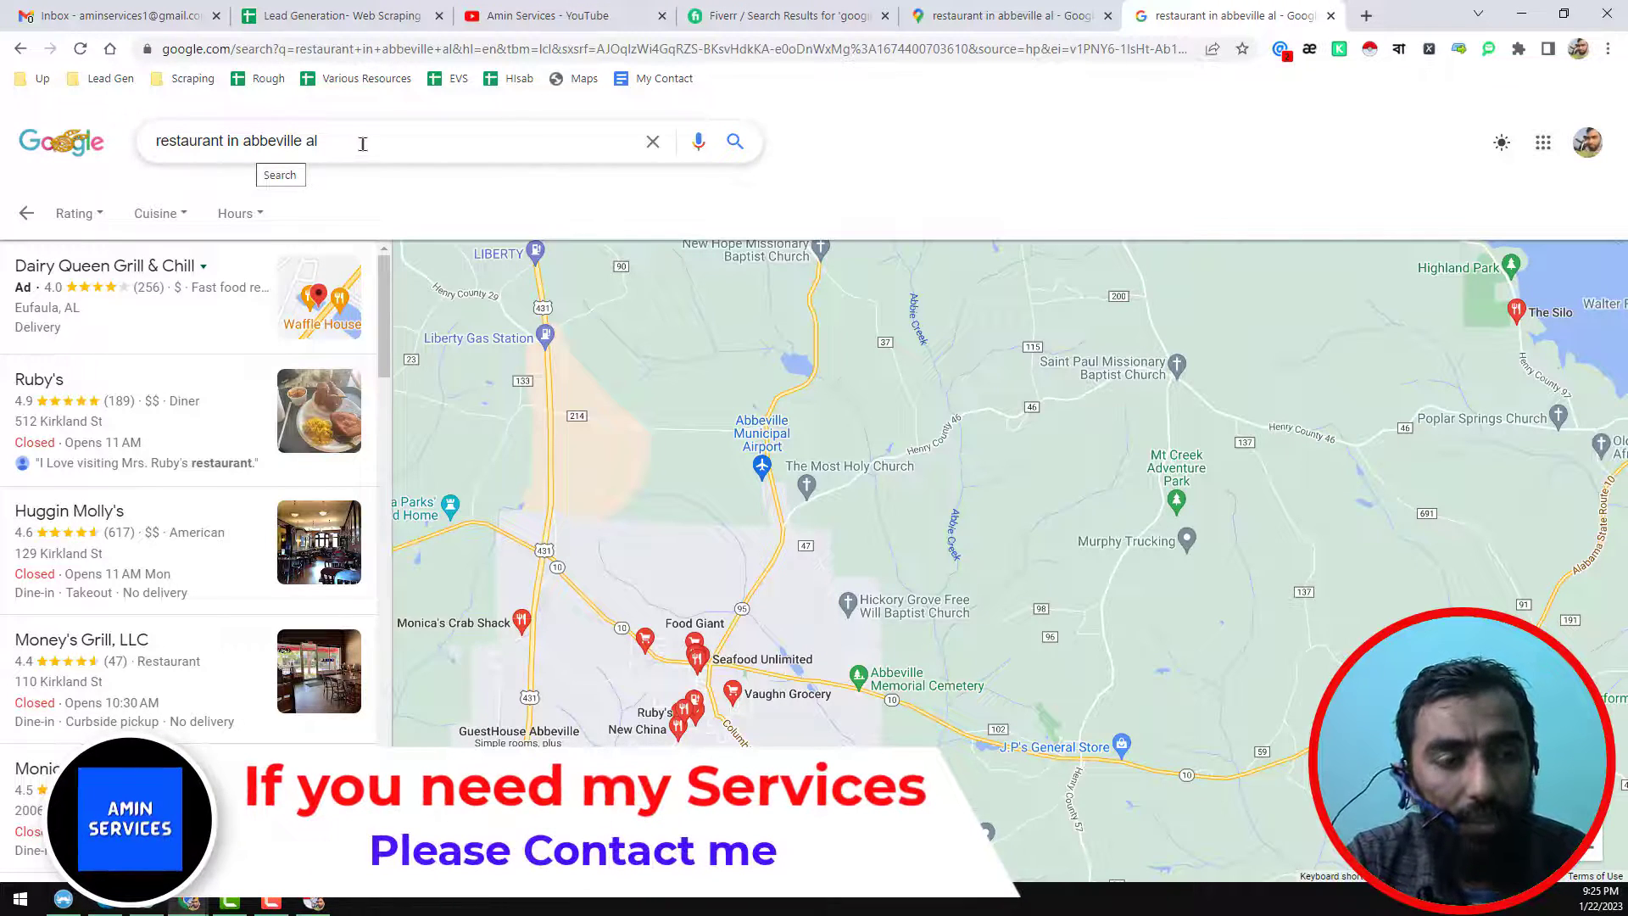
scroll(151, 343, down, 20)
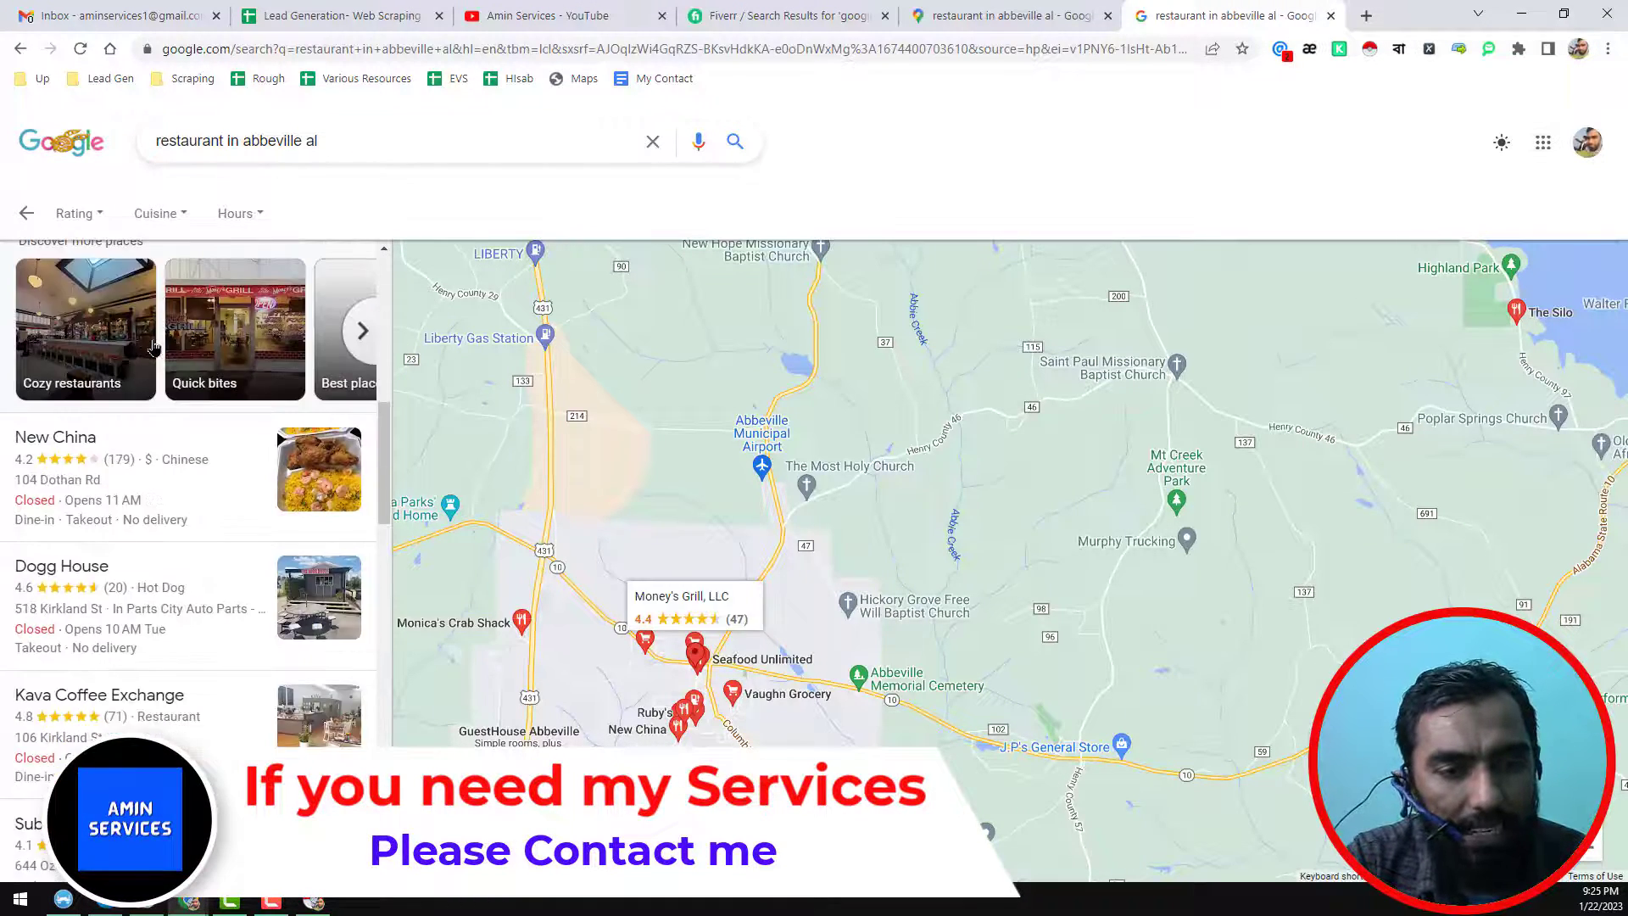
scroll(152, 344, down, 12)
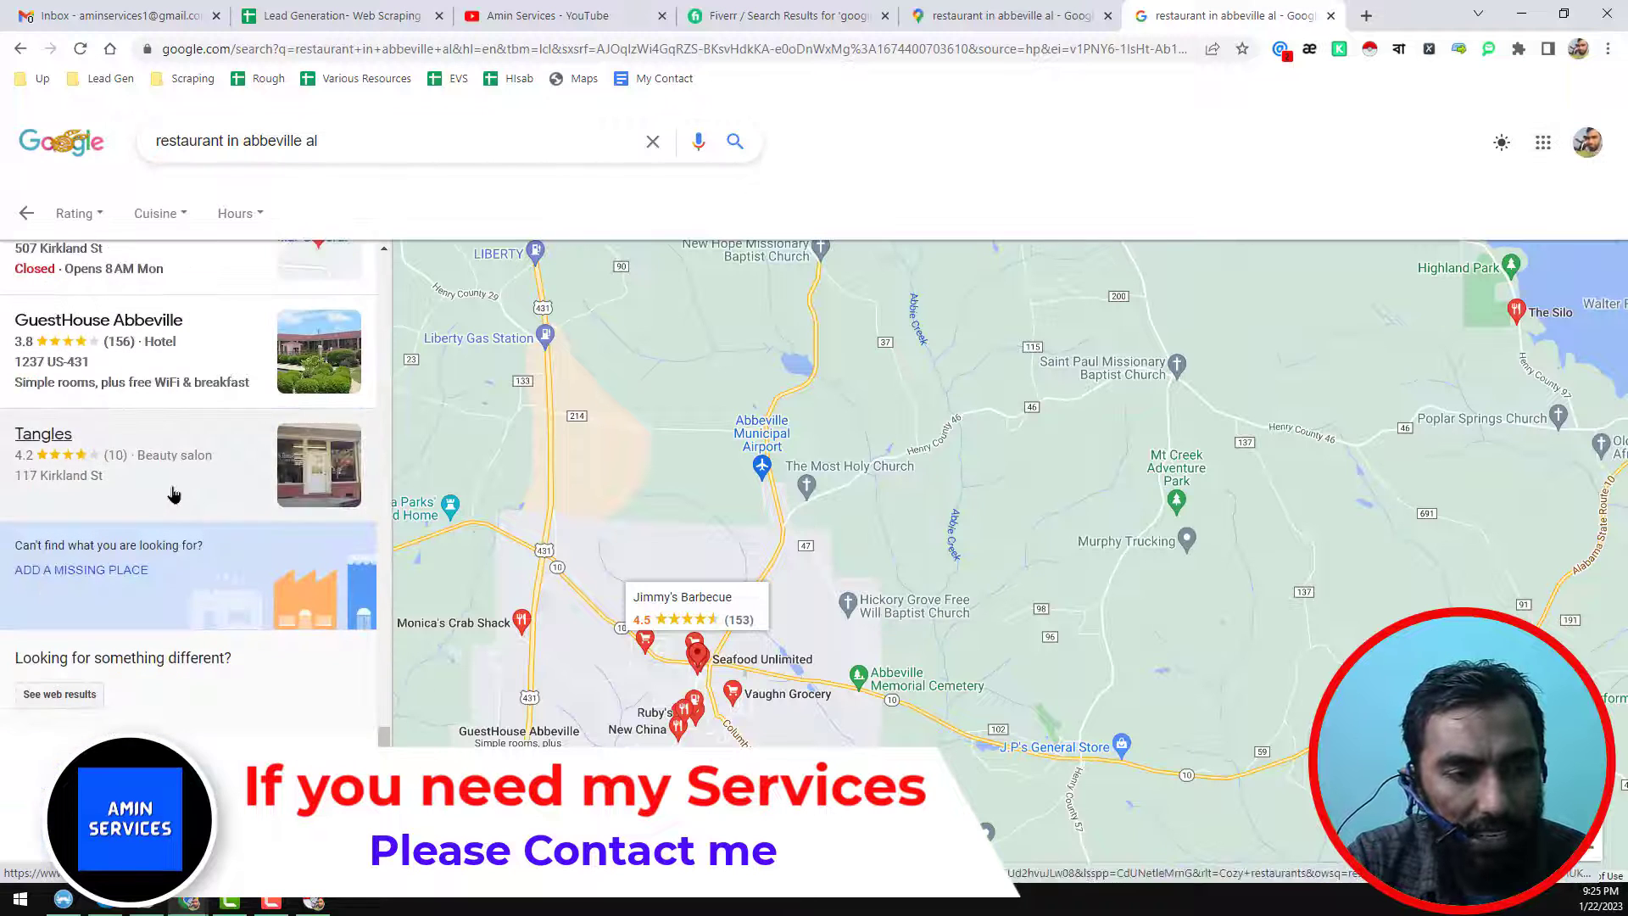
scroll(59, 542, down, 3)
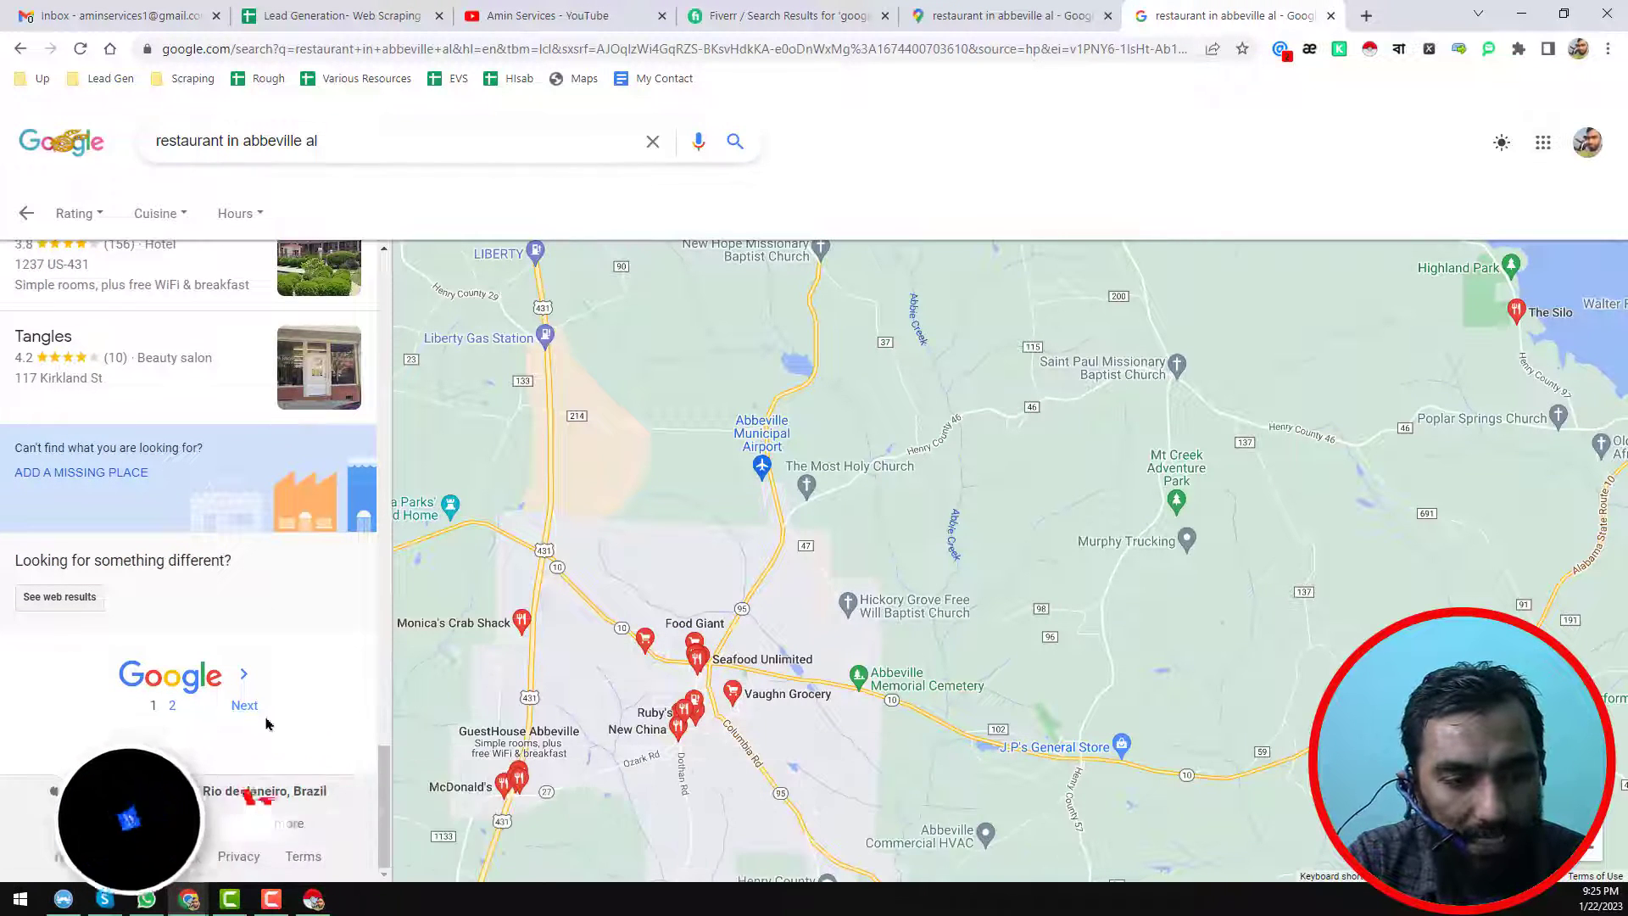
scroll(188, 714, up, 20)
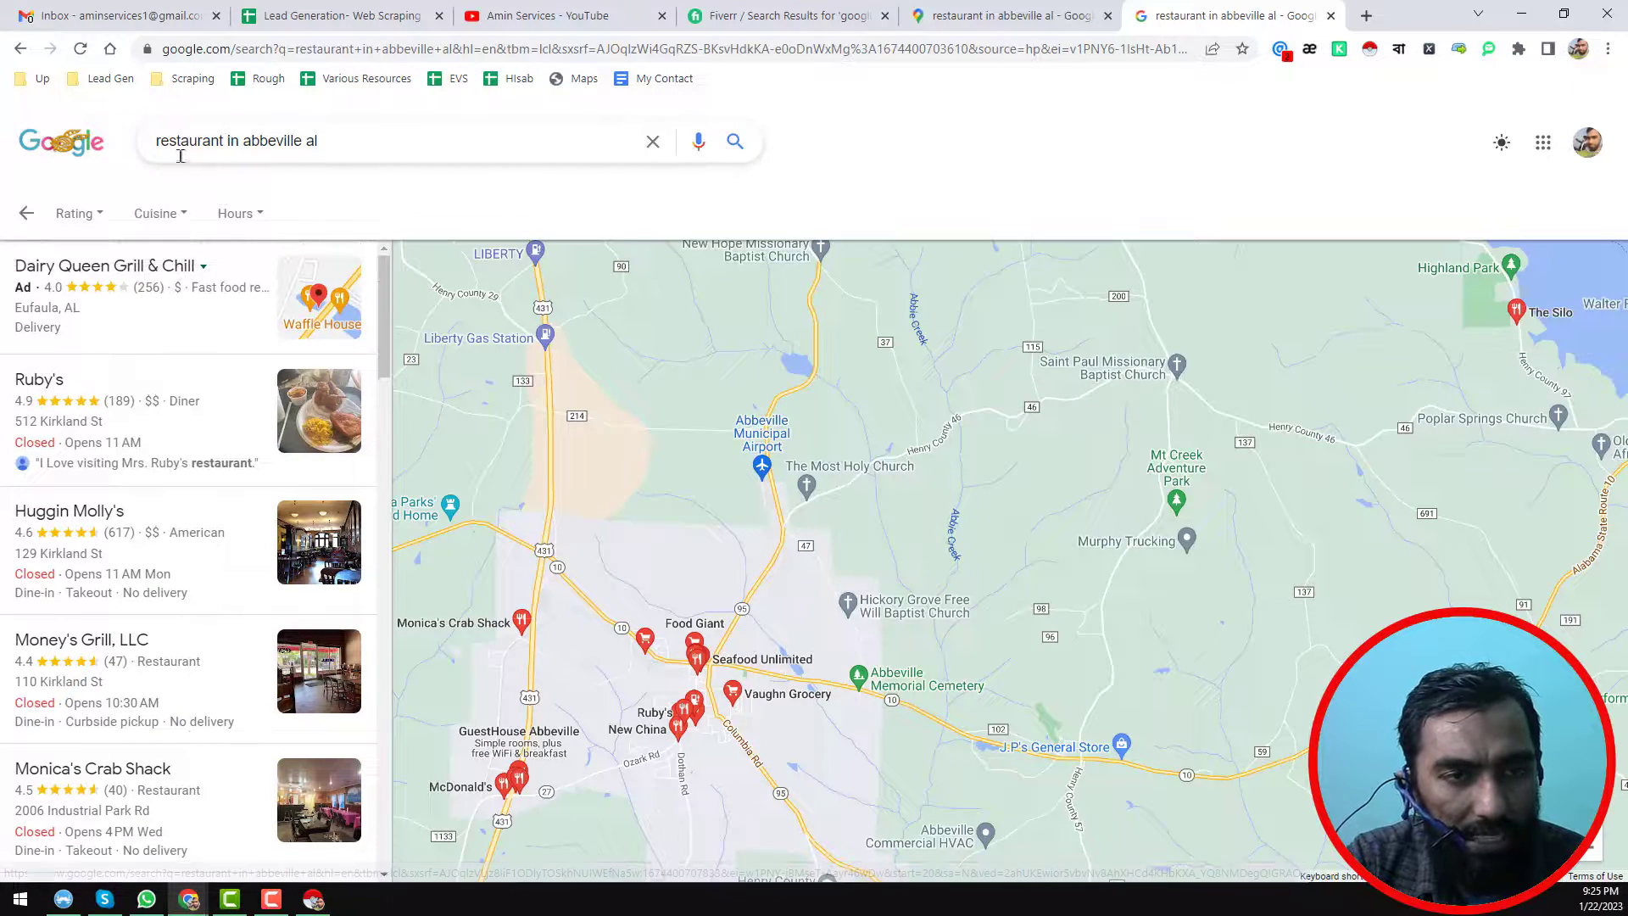
Step: Search Google for the suggested "seafood restaurant in abbeville al" and look through the first page of listings
double_click(182, 139)
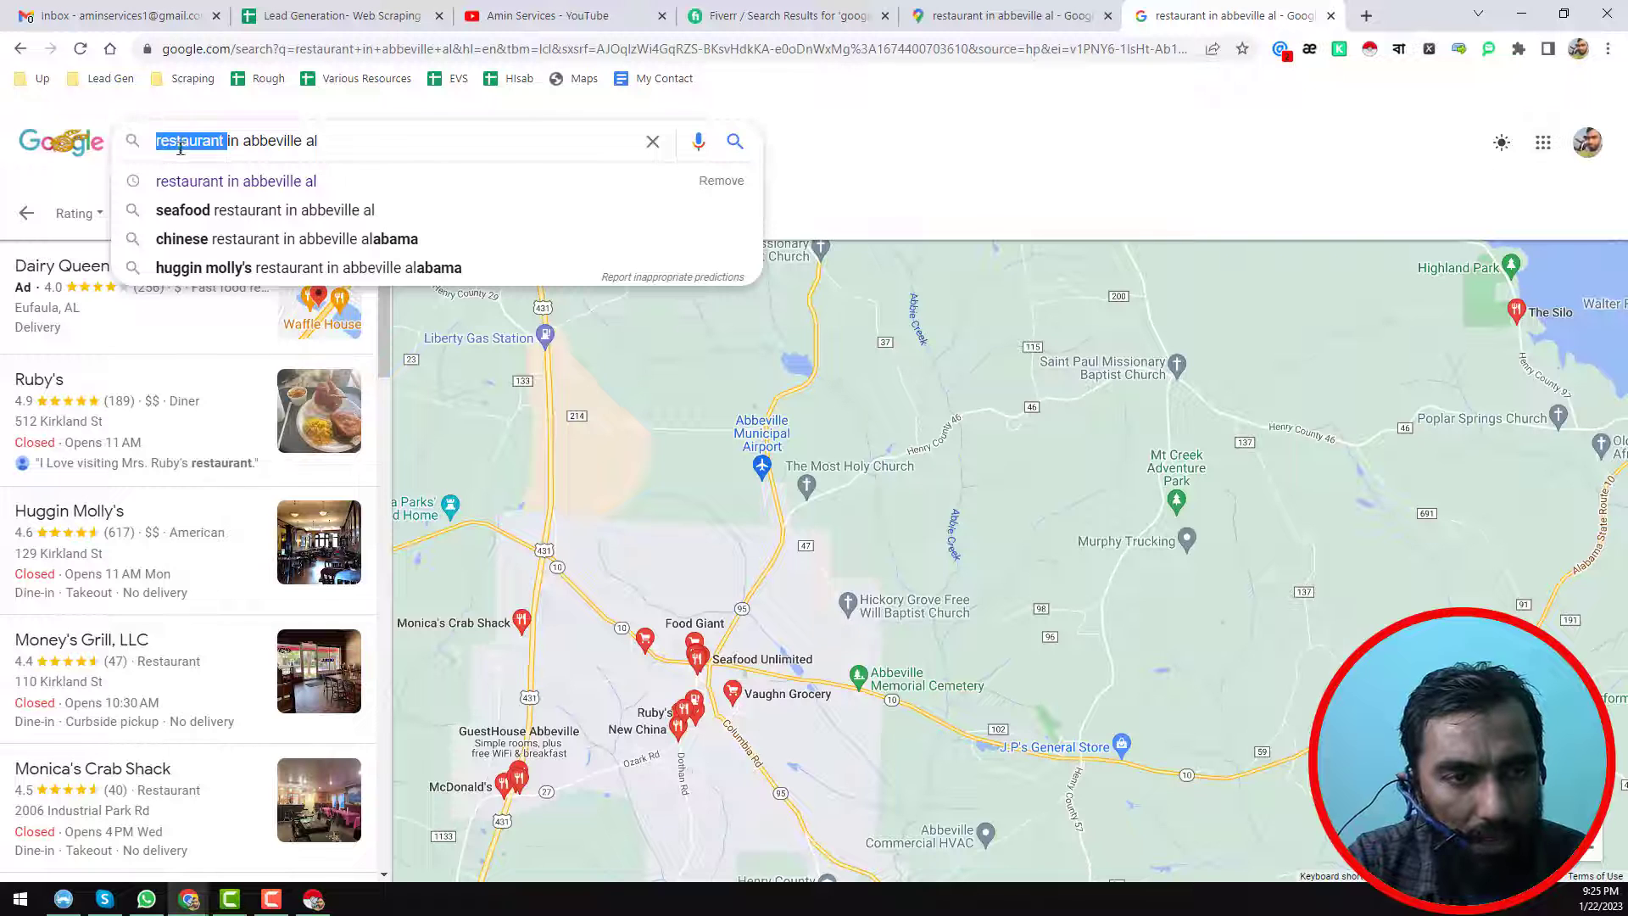
click(253, 212)
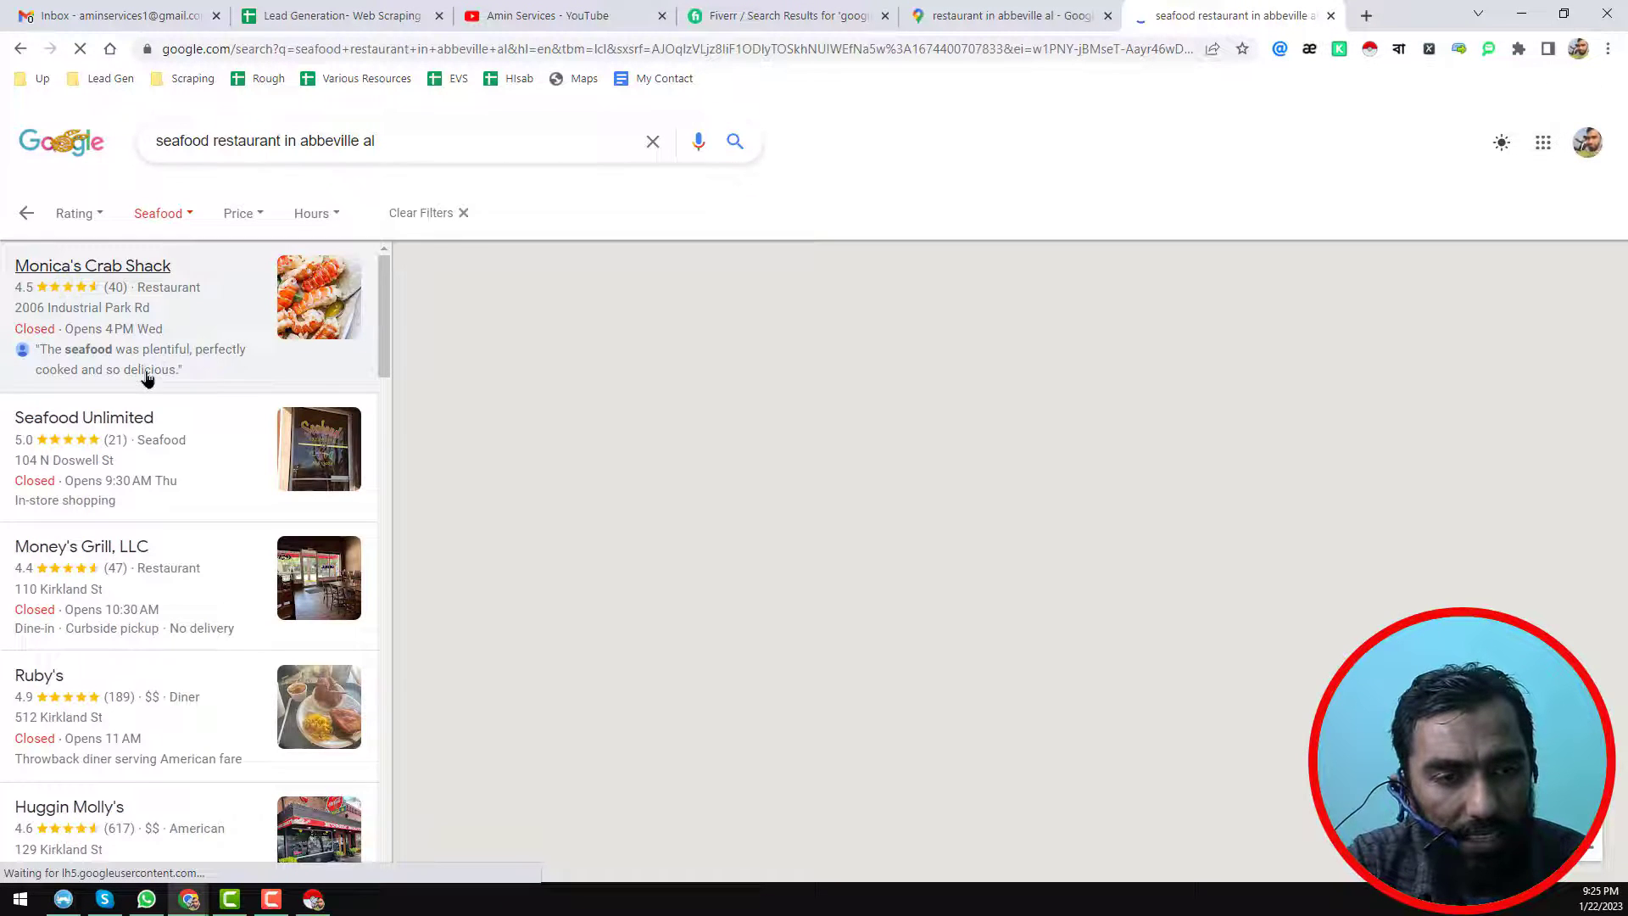
scroll(178, 382, down, 8)
scroll(155, 391, down, 10)
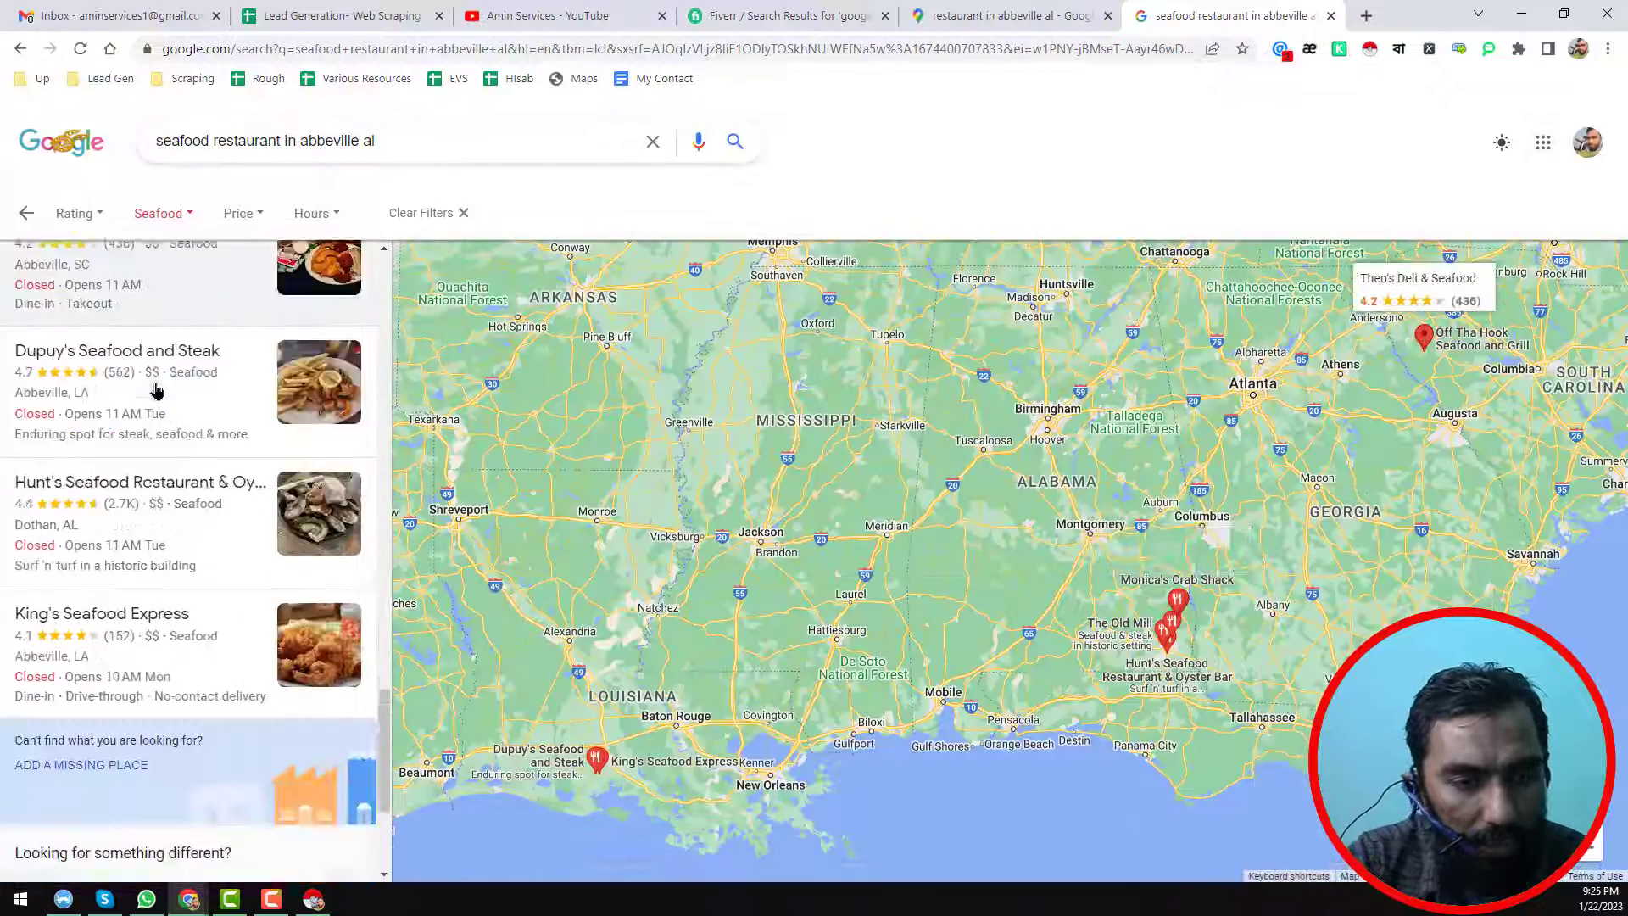
scroll(89, 657, up, 18)
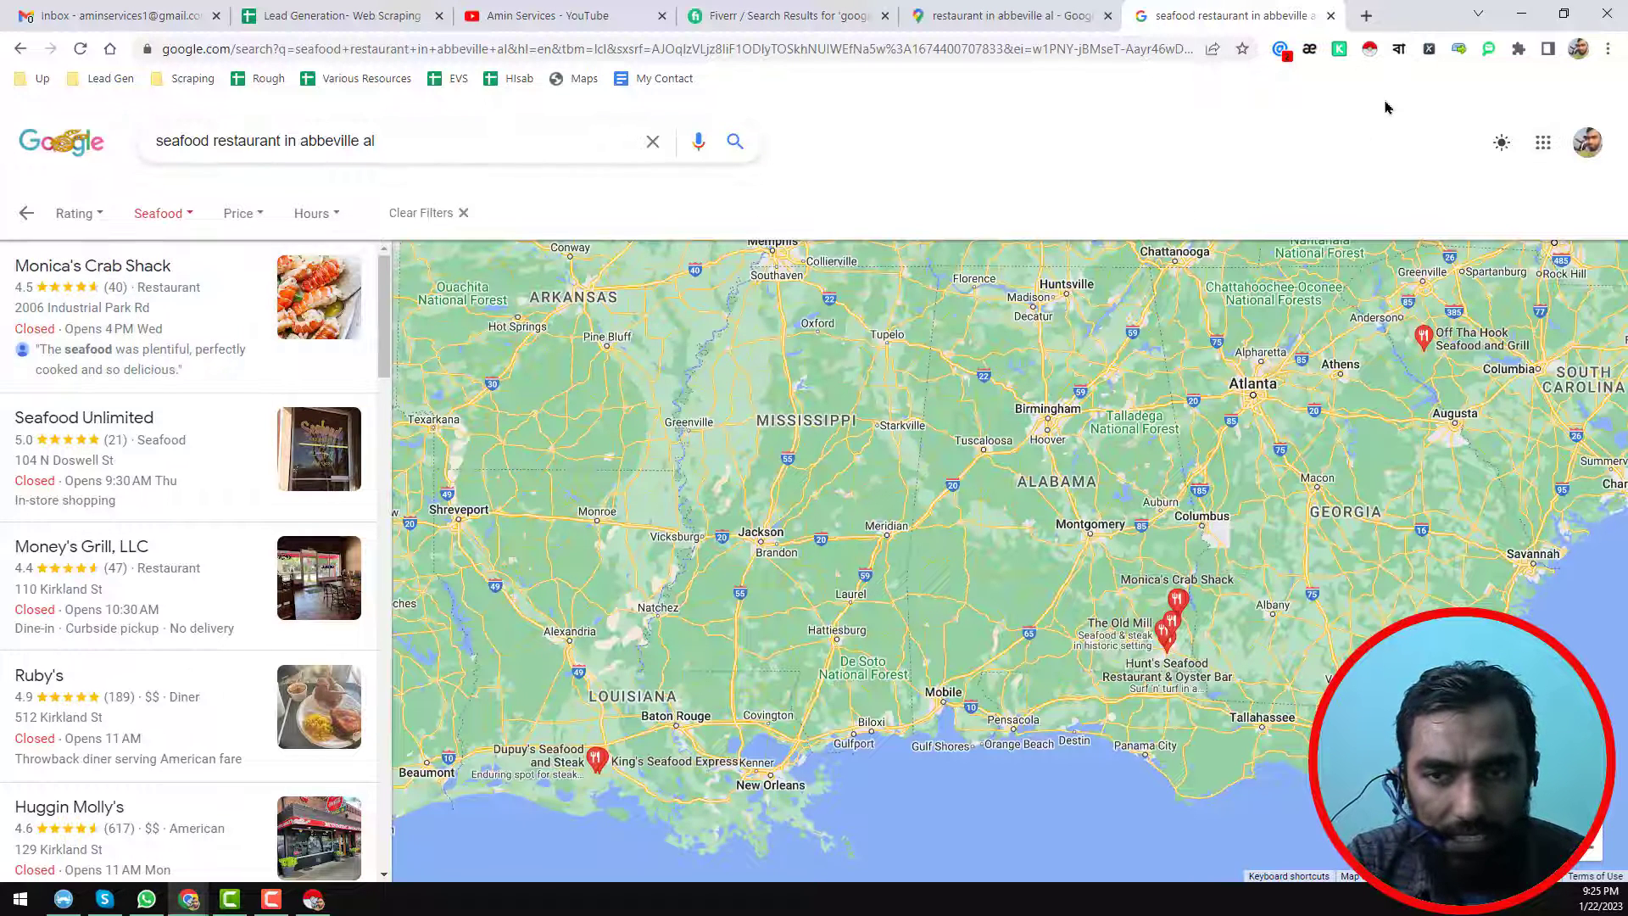
Step: Run Instant Data Scraper on the seafood restaurant listings, move its window off the list, and check the highlighted entries
click(1370, 53)
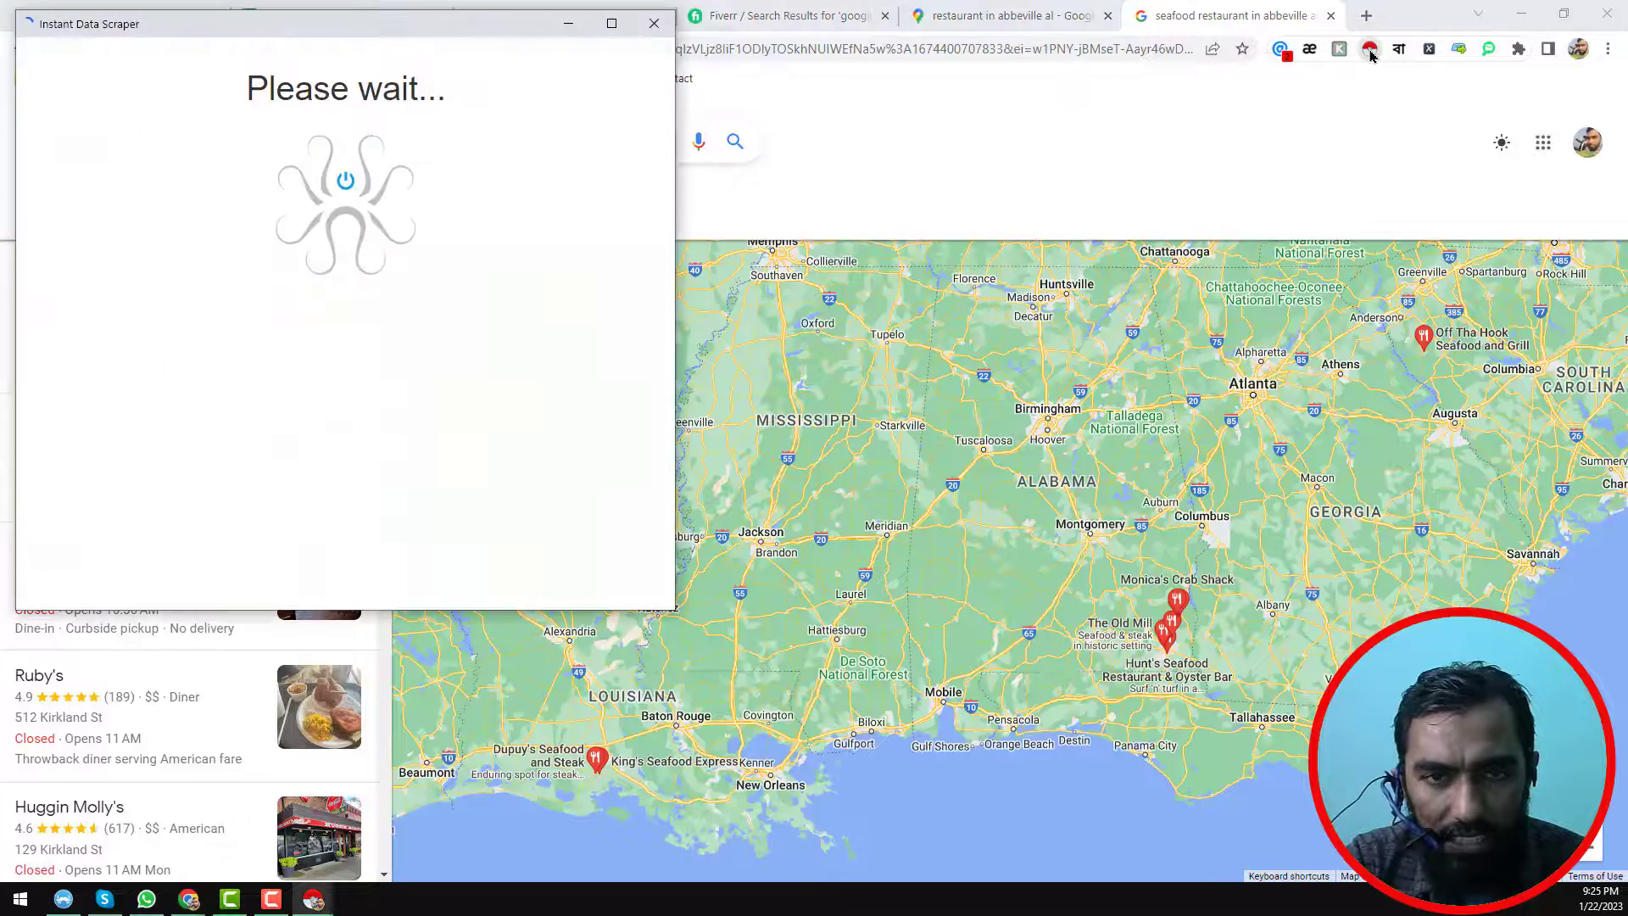
drag(483, 26, 1106, 116)
scroll(156, 533, down, 5)
scroll(156, 532, down, 15)
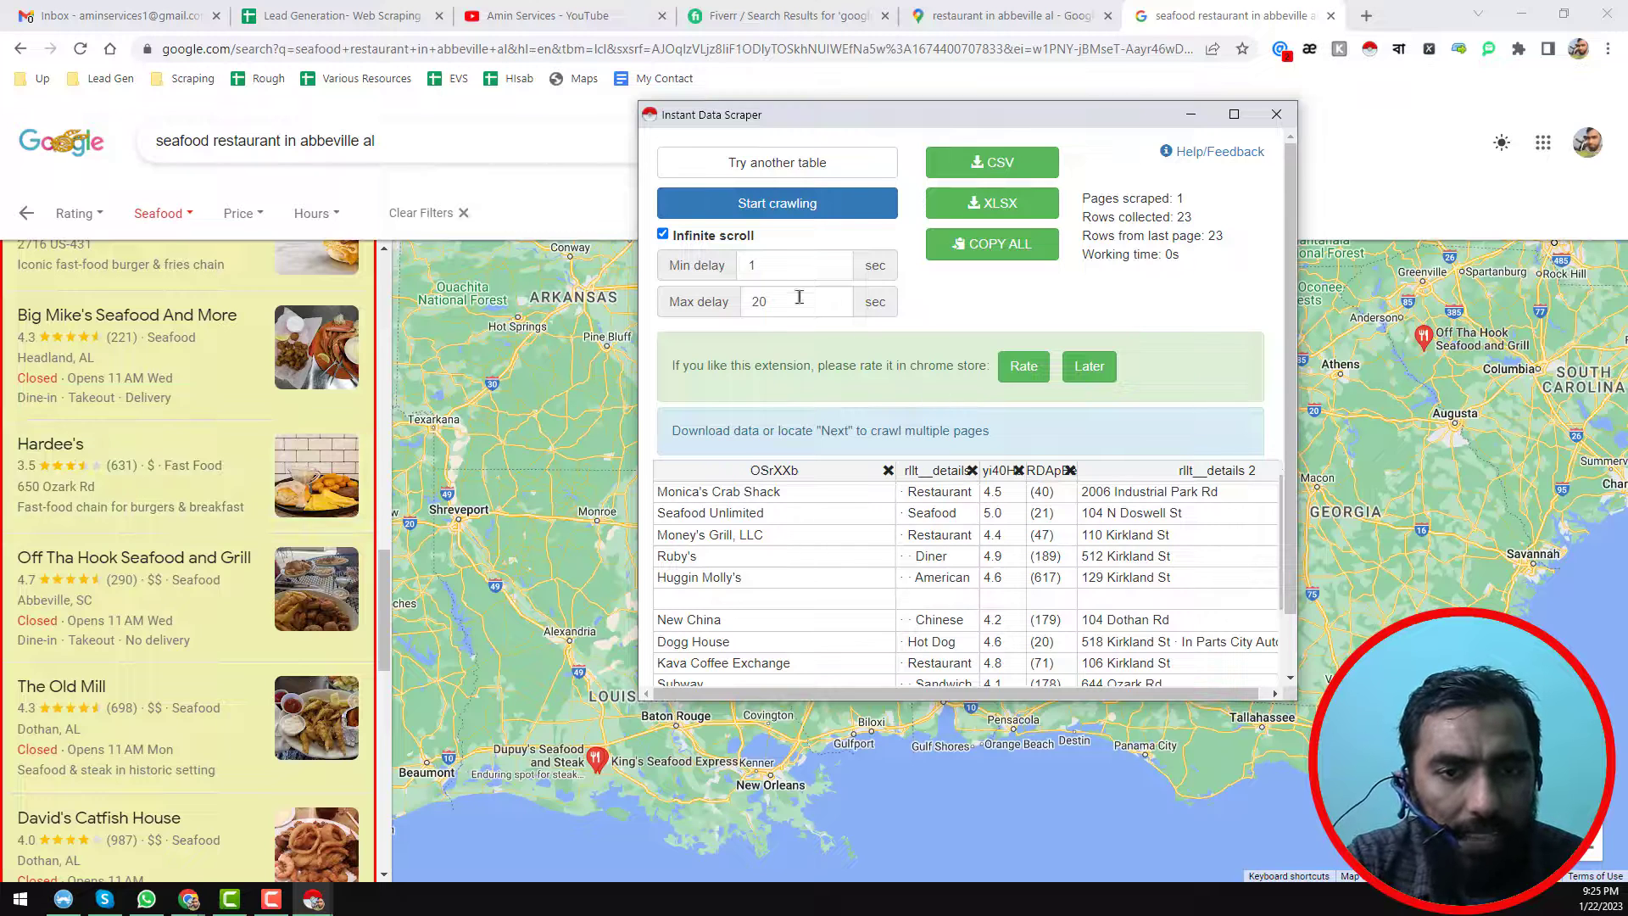
Step: Disable infinite scroll and mark the Next link below the seafood restaurant listings as the scraper's next-page button
click(663, 236)
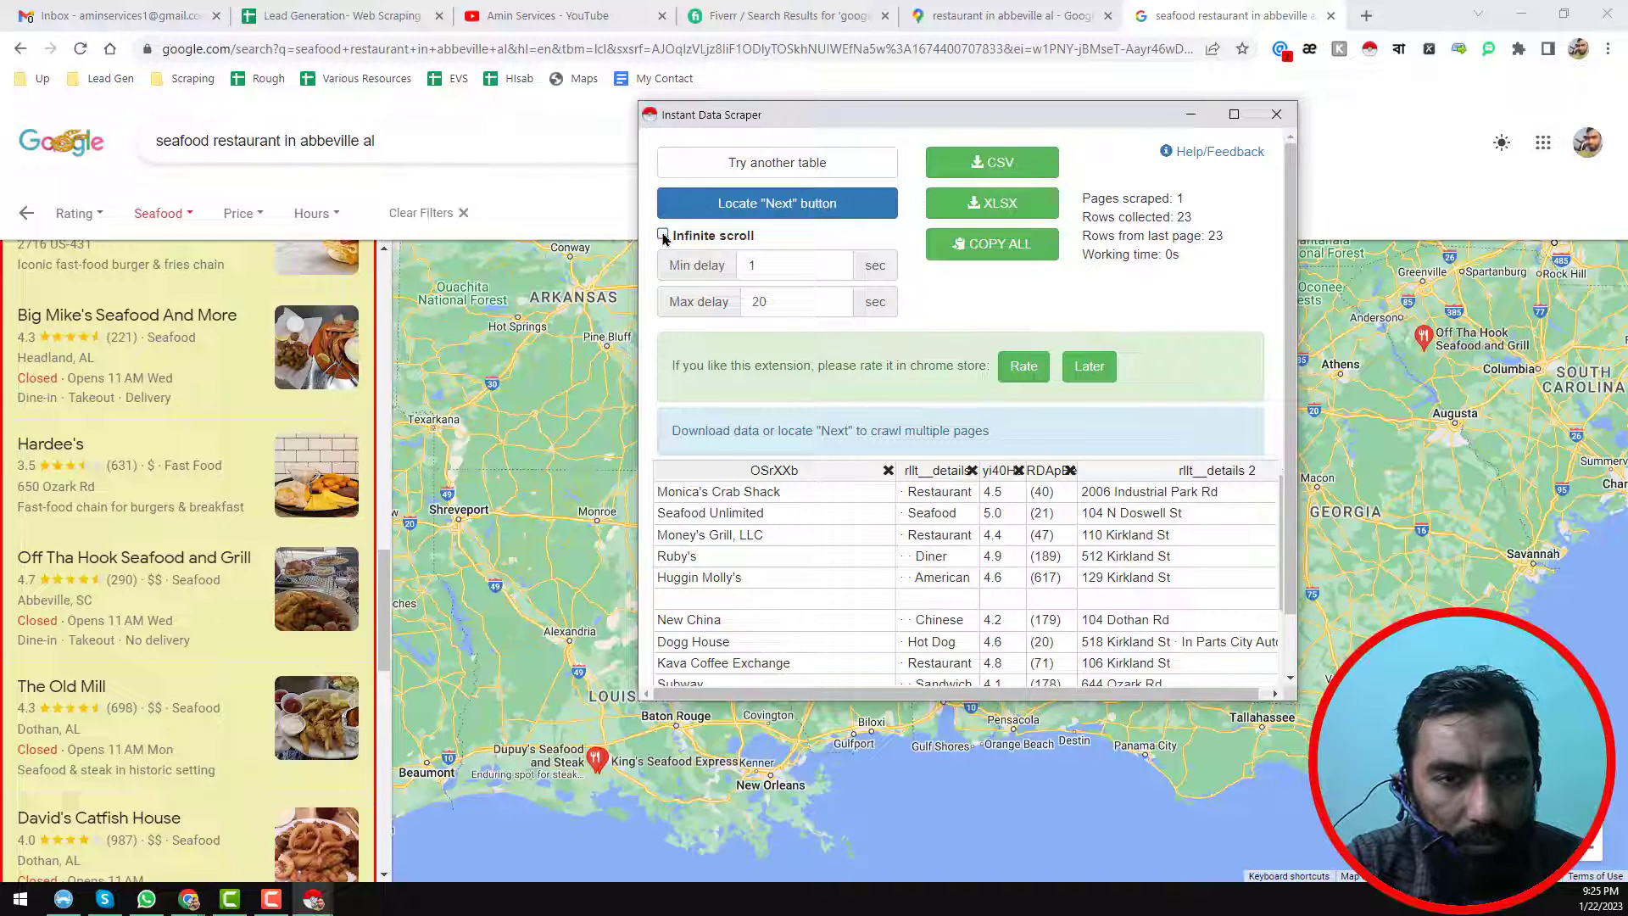
click(663, 235)
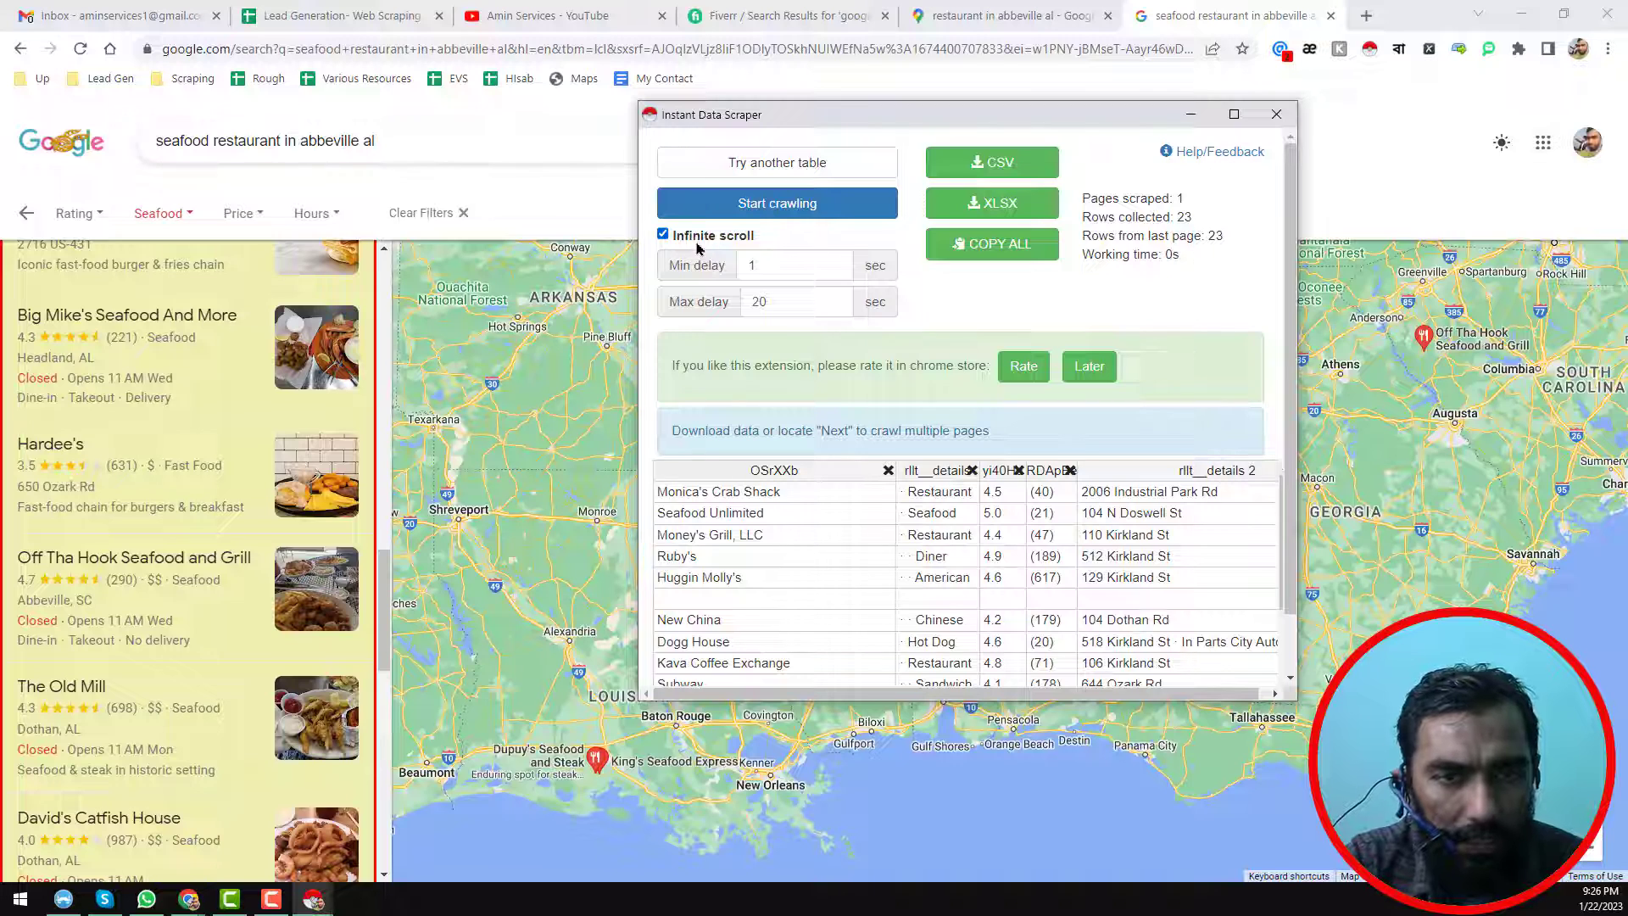
click(663, 235)
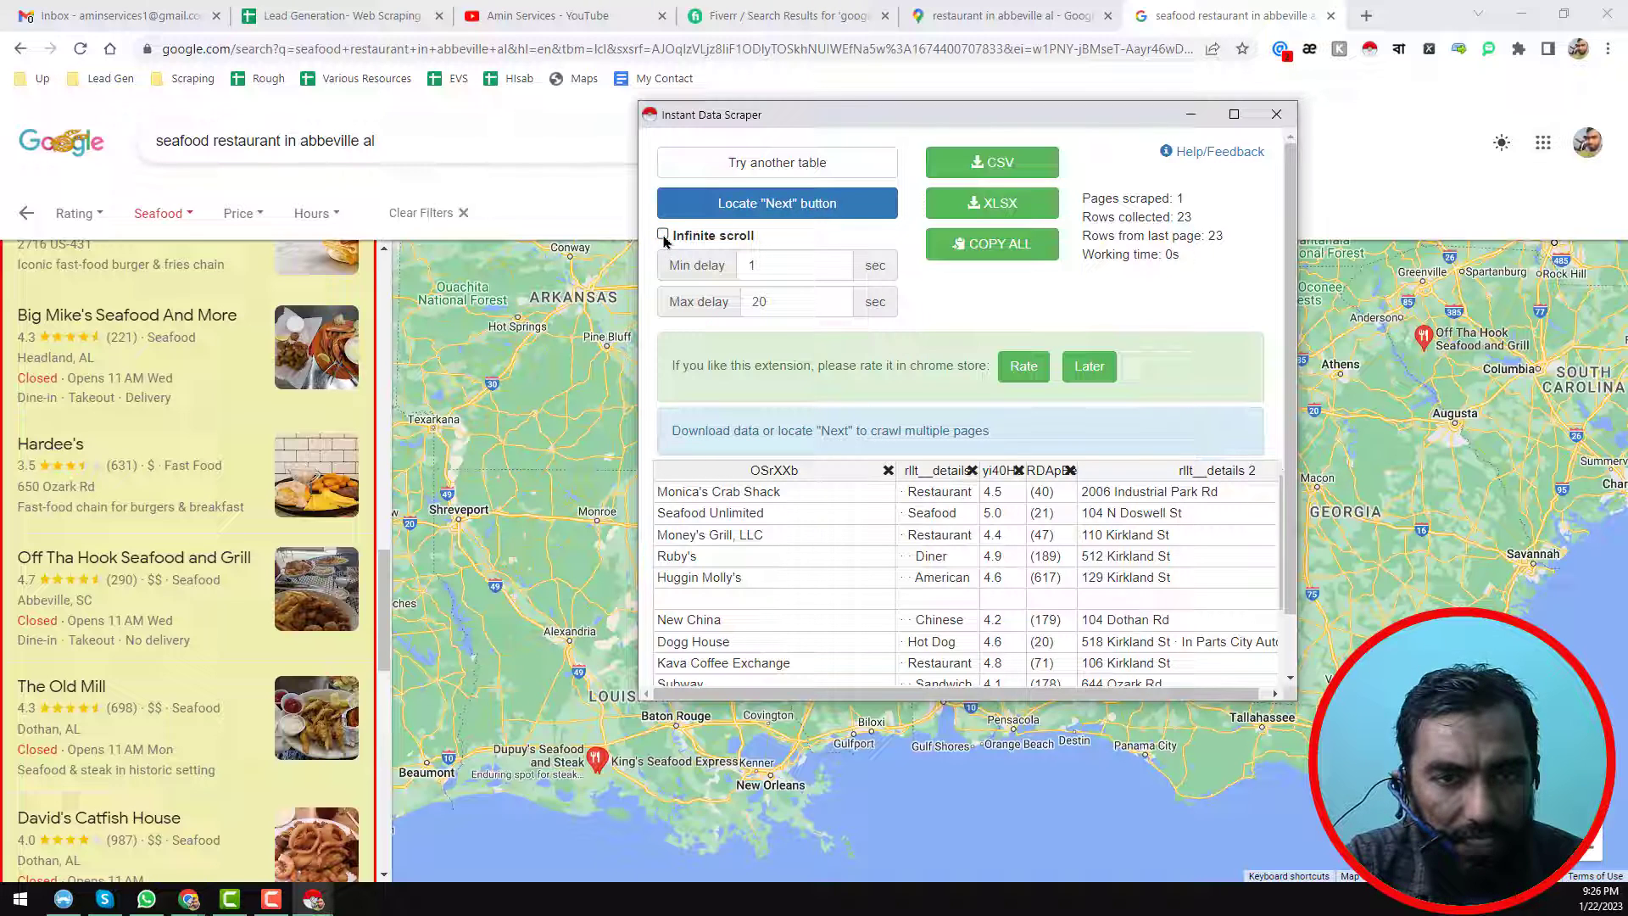
click(804, 210)
scroll(319, 464, down, 10)
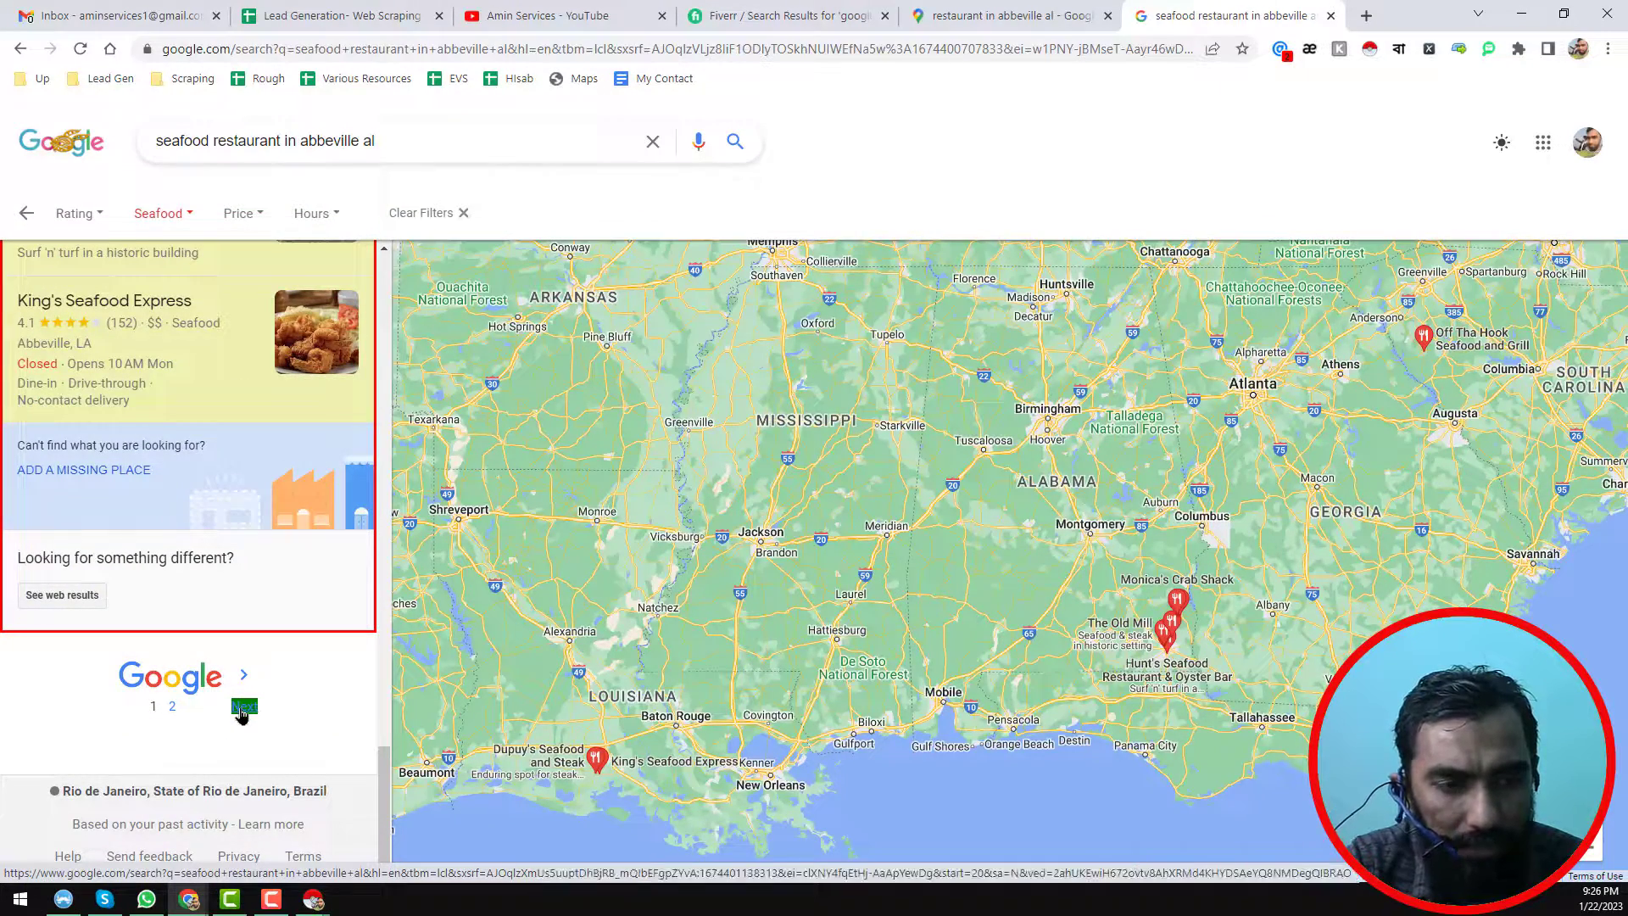
click(313, 898)
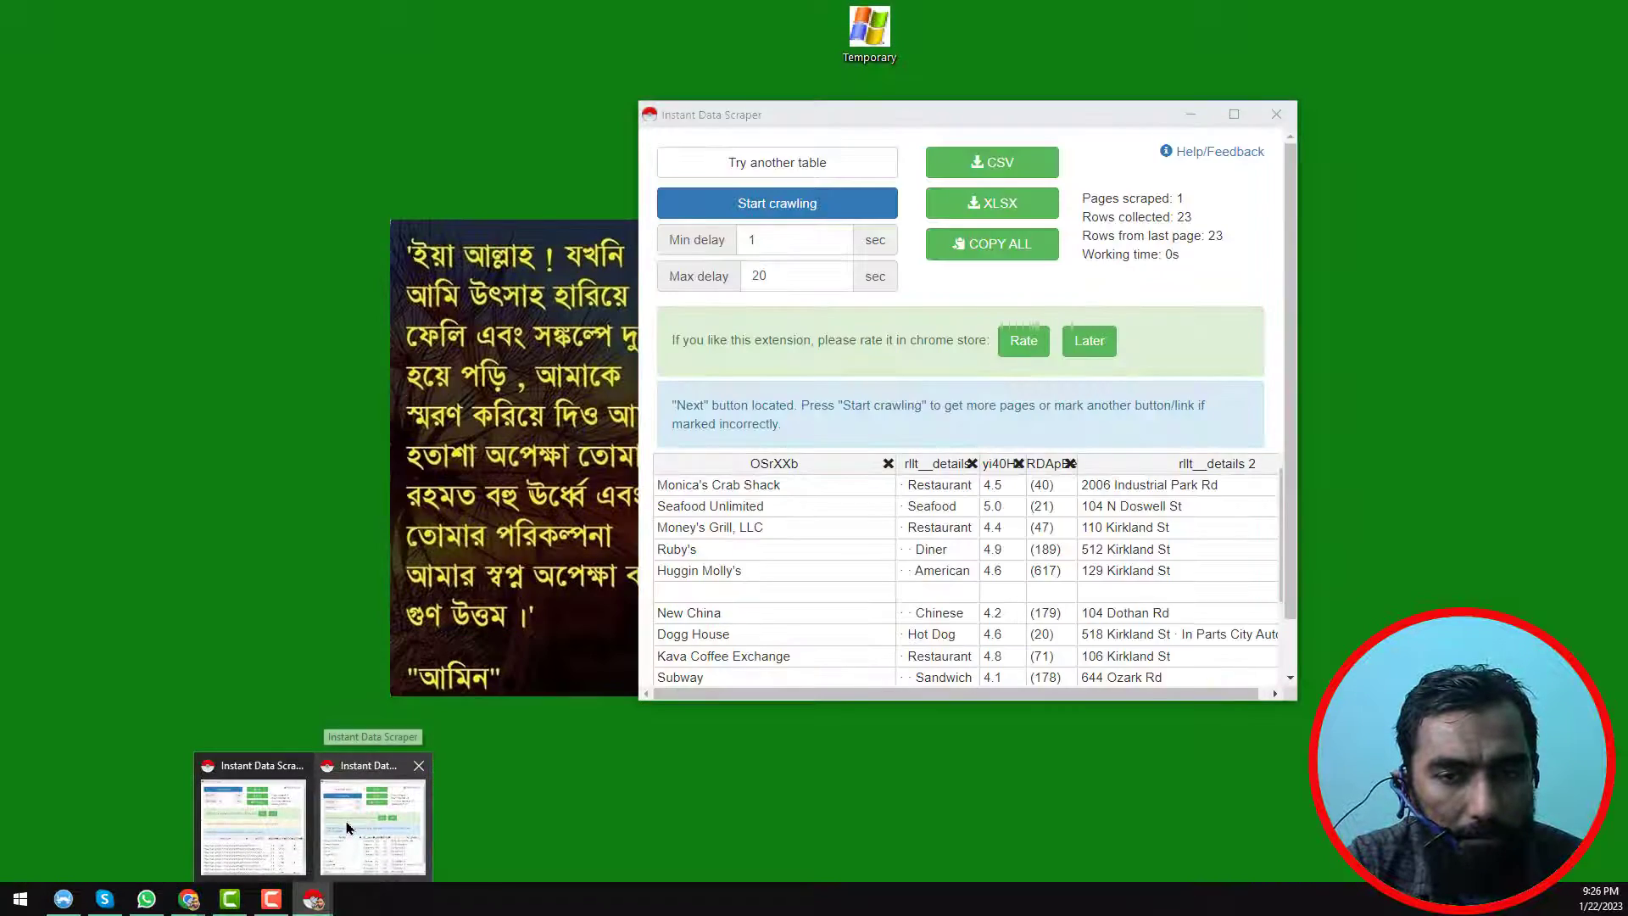
click(357, 824)
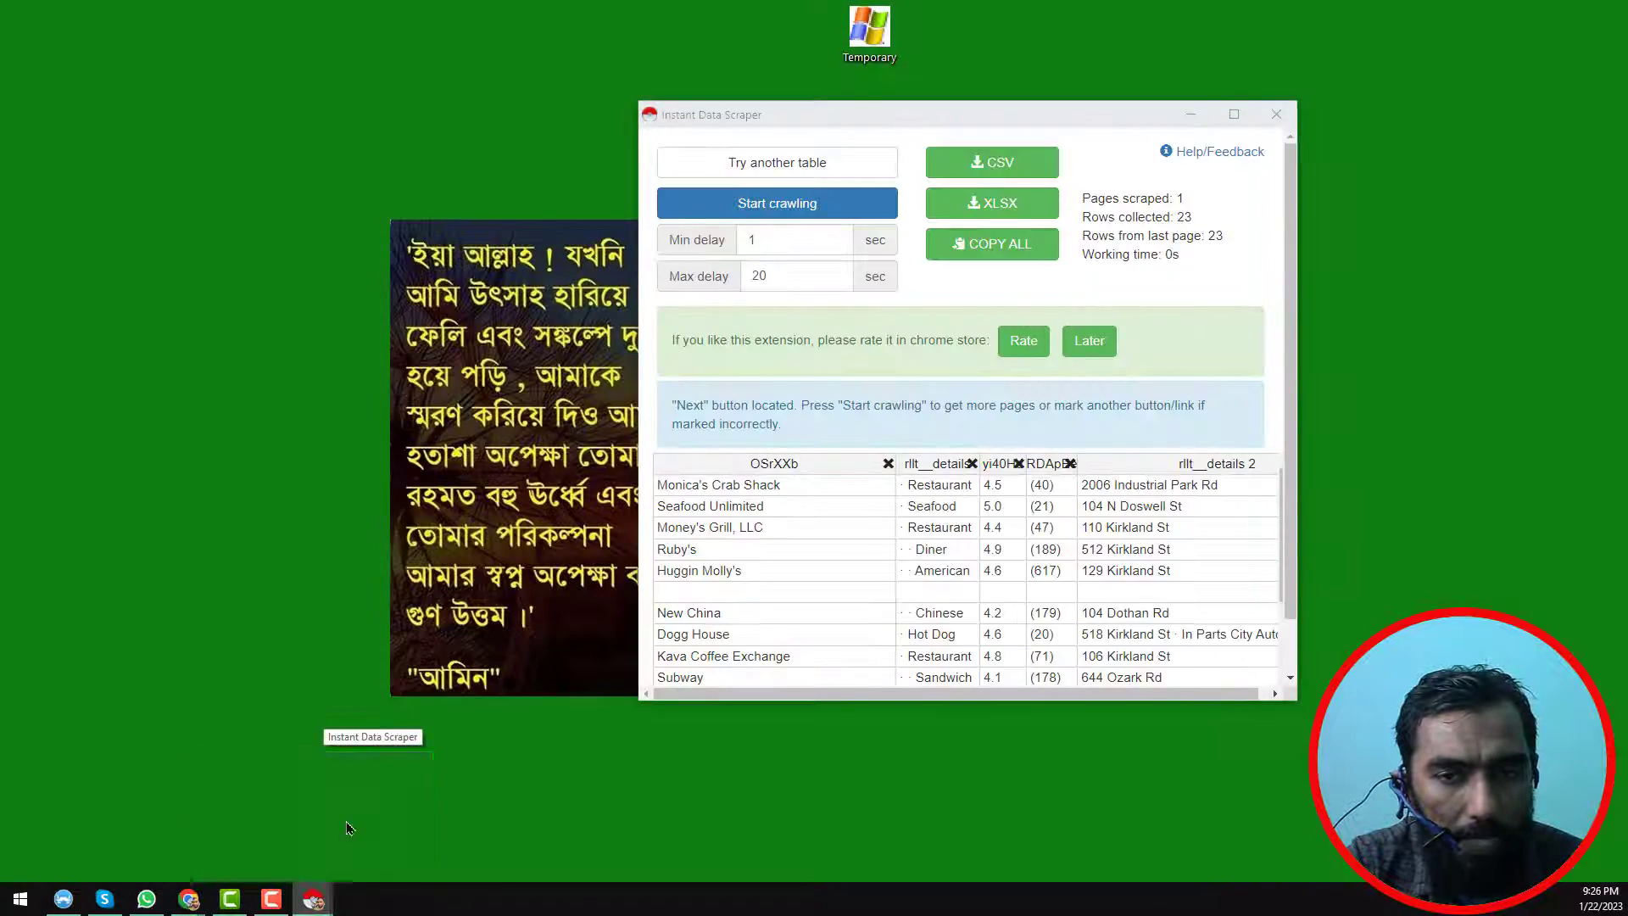
Step: Set the minimum delay to 3 seconds, crawl the seafood listings across all pages, and check the end of the last page
click(784, 240)
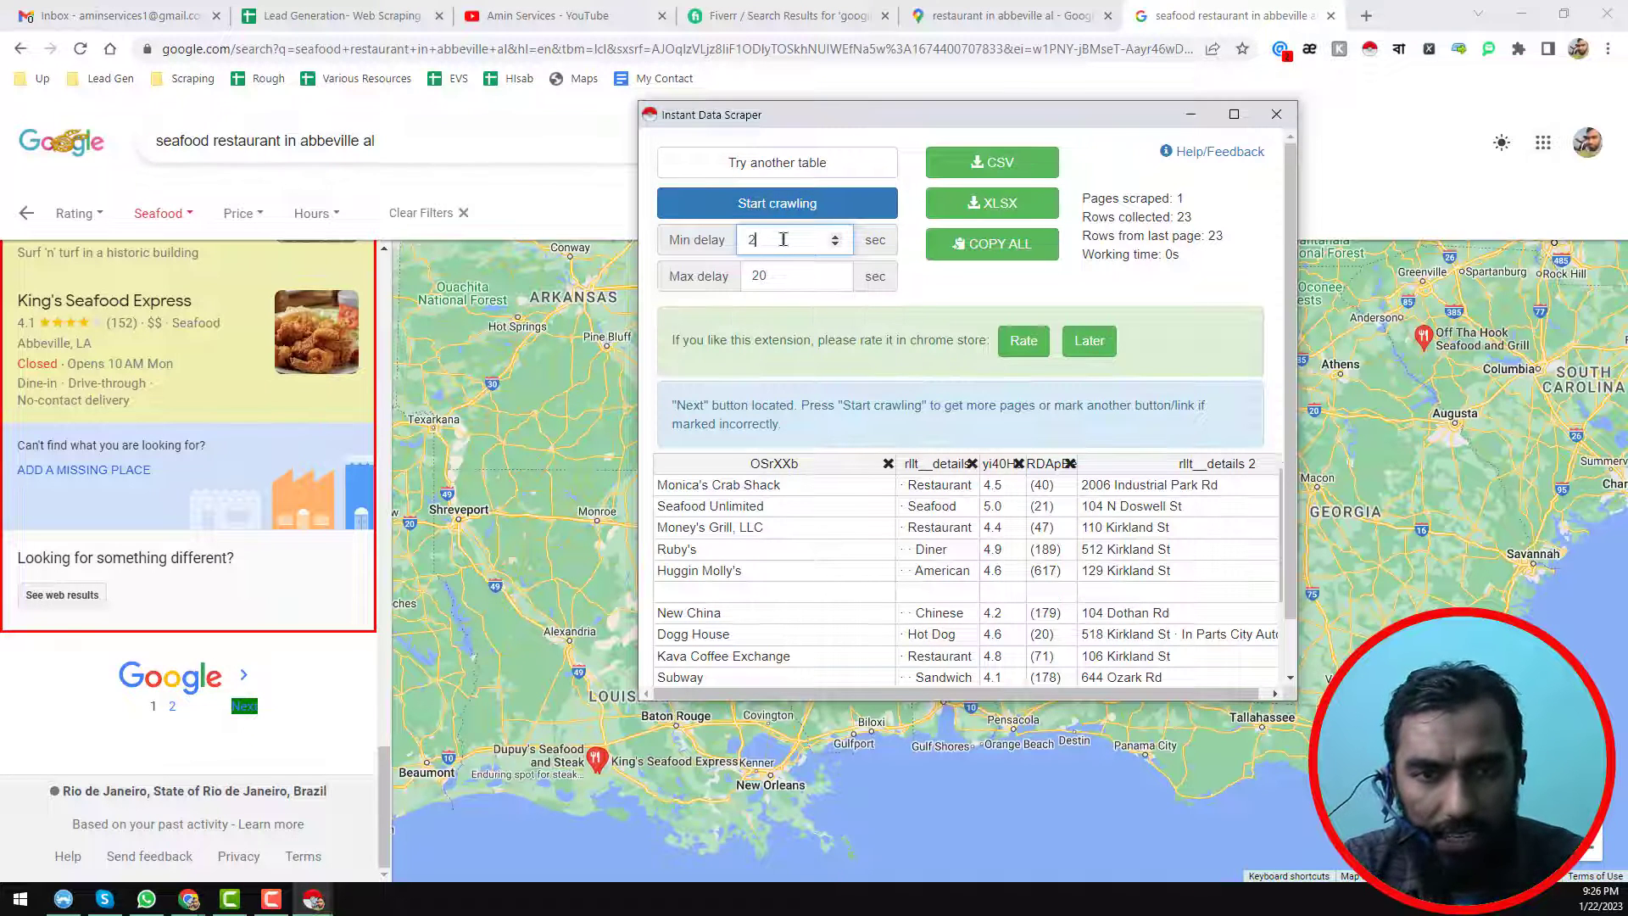
text(3)
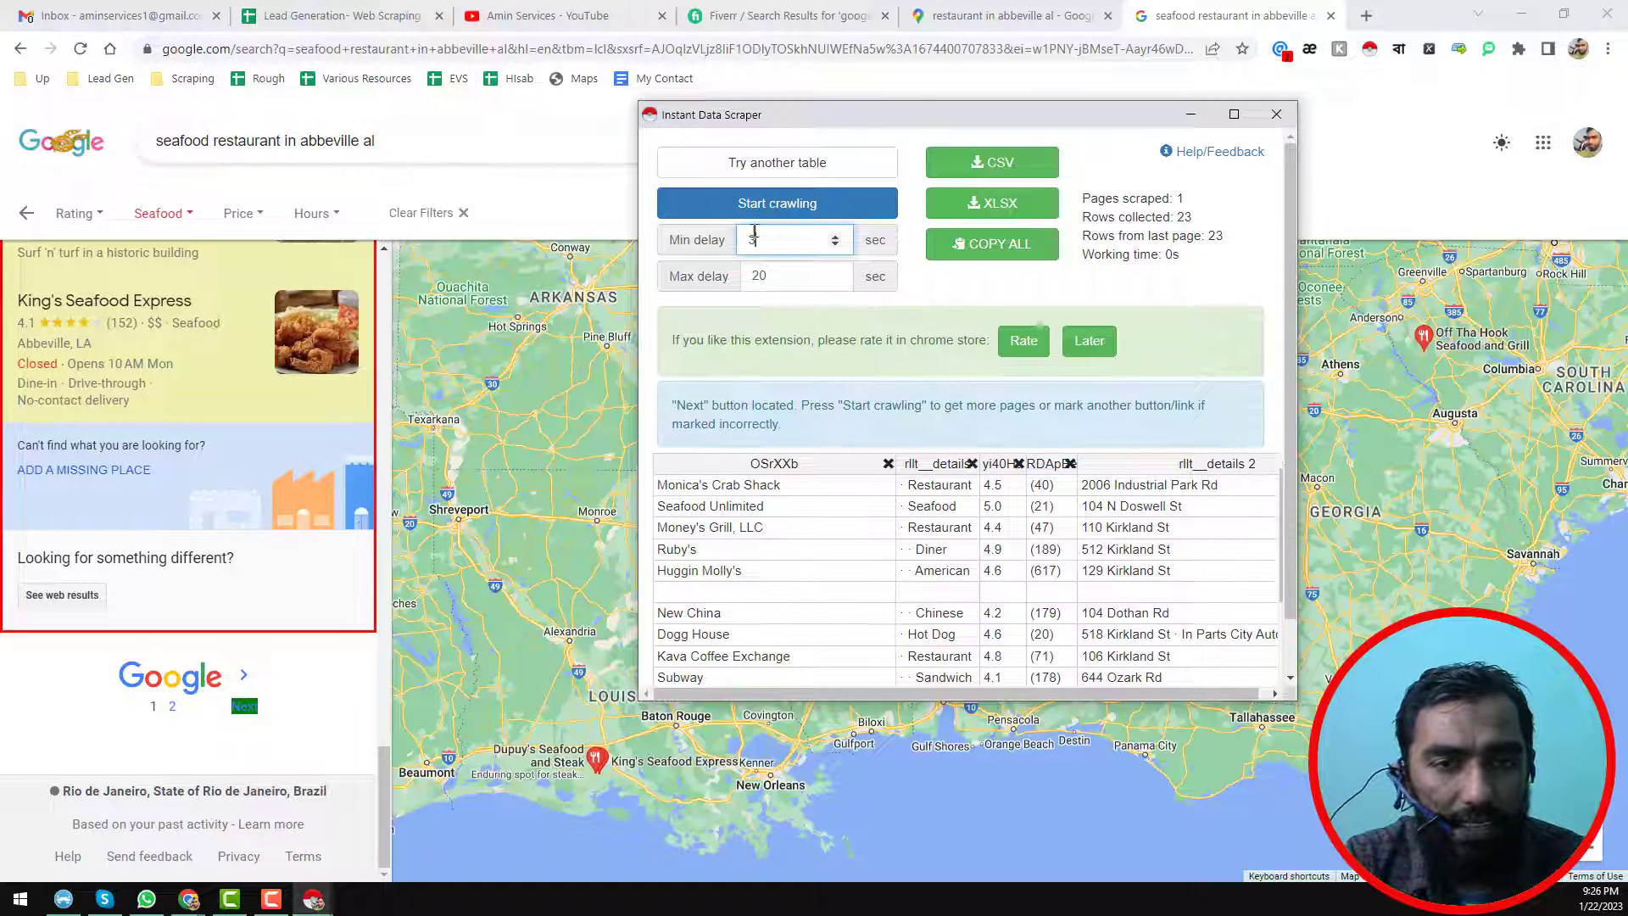
click(819, 206)
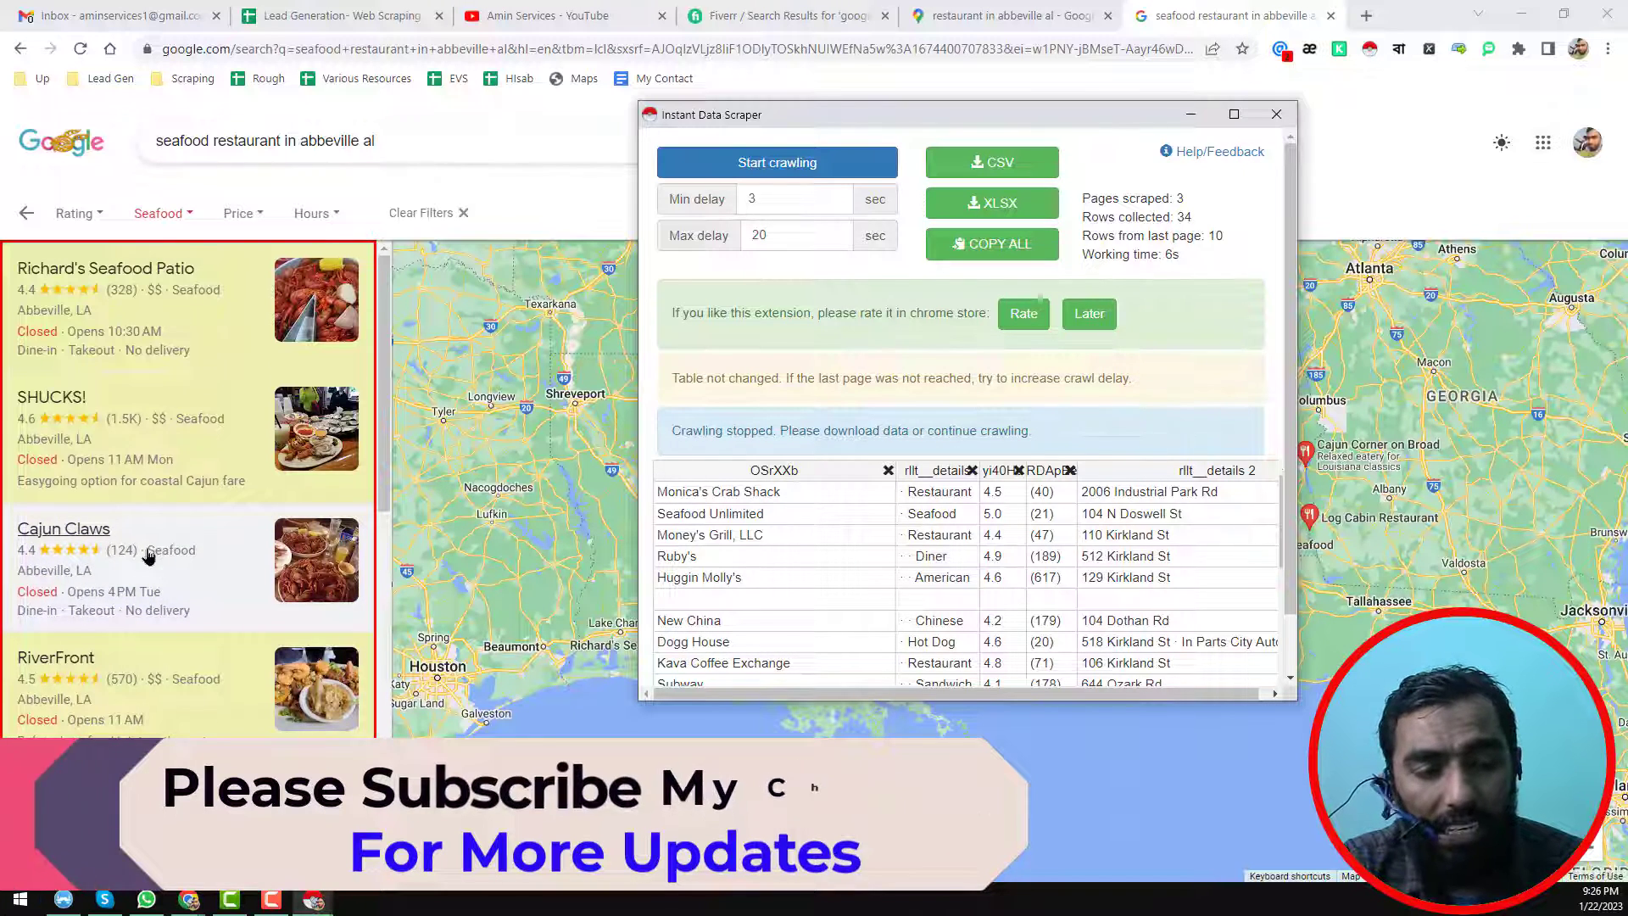
scroll(174, 564, down, 10)
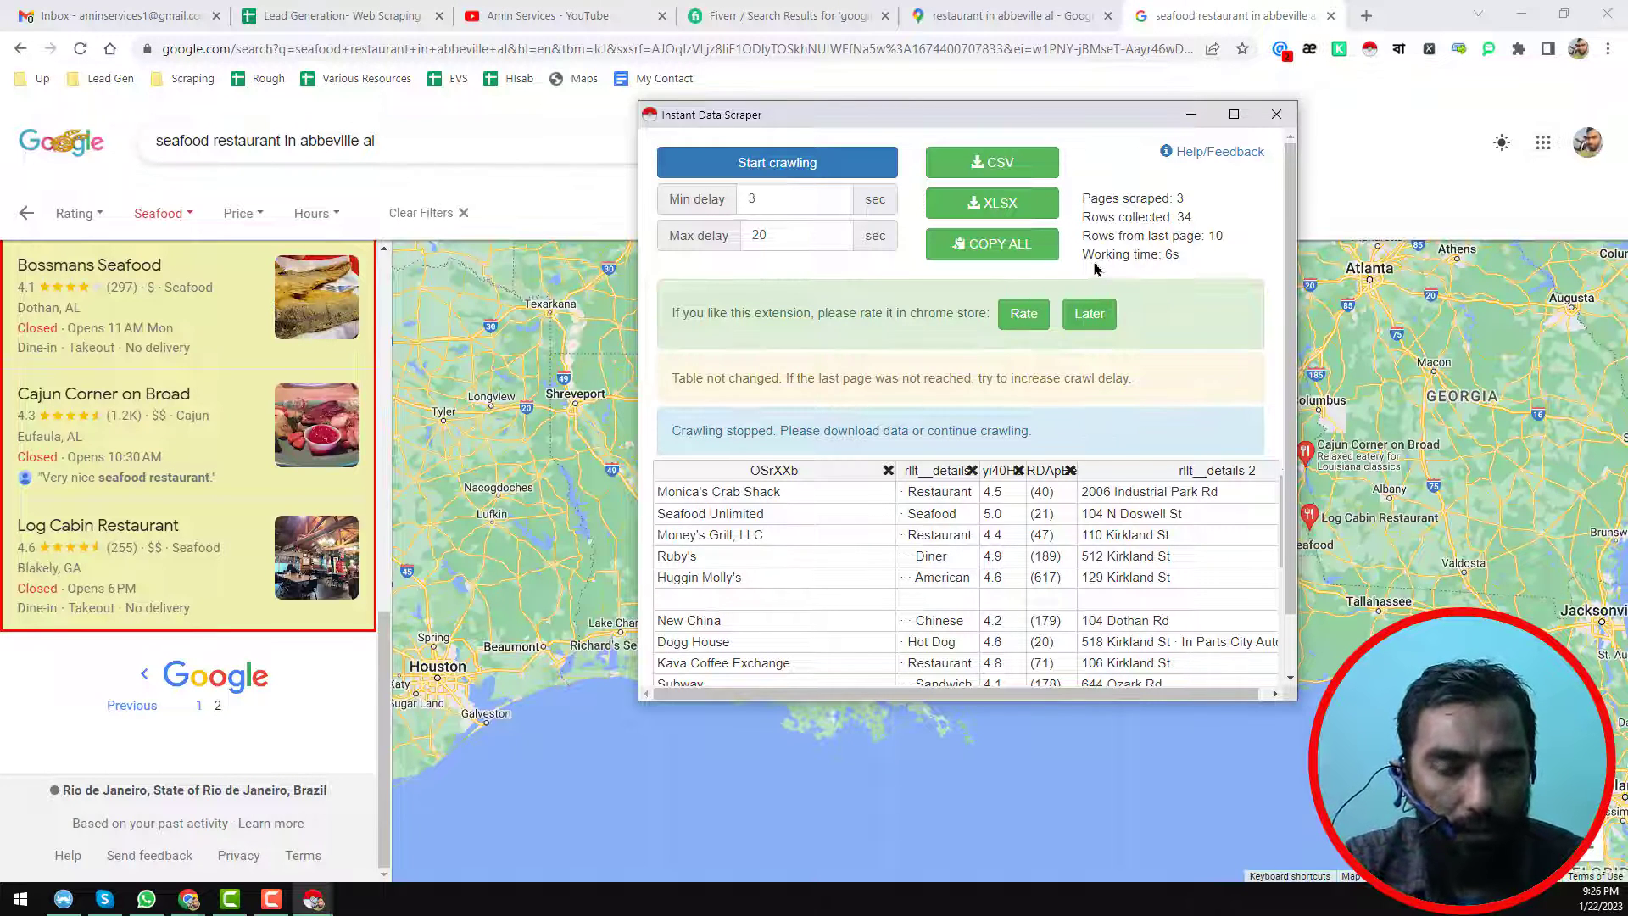
Step: Open a blank browser tab and return to the Google Maps results for "restaurant in abbeville al"
click(1263, 19)
click(1366, 16)
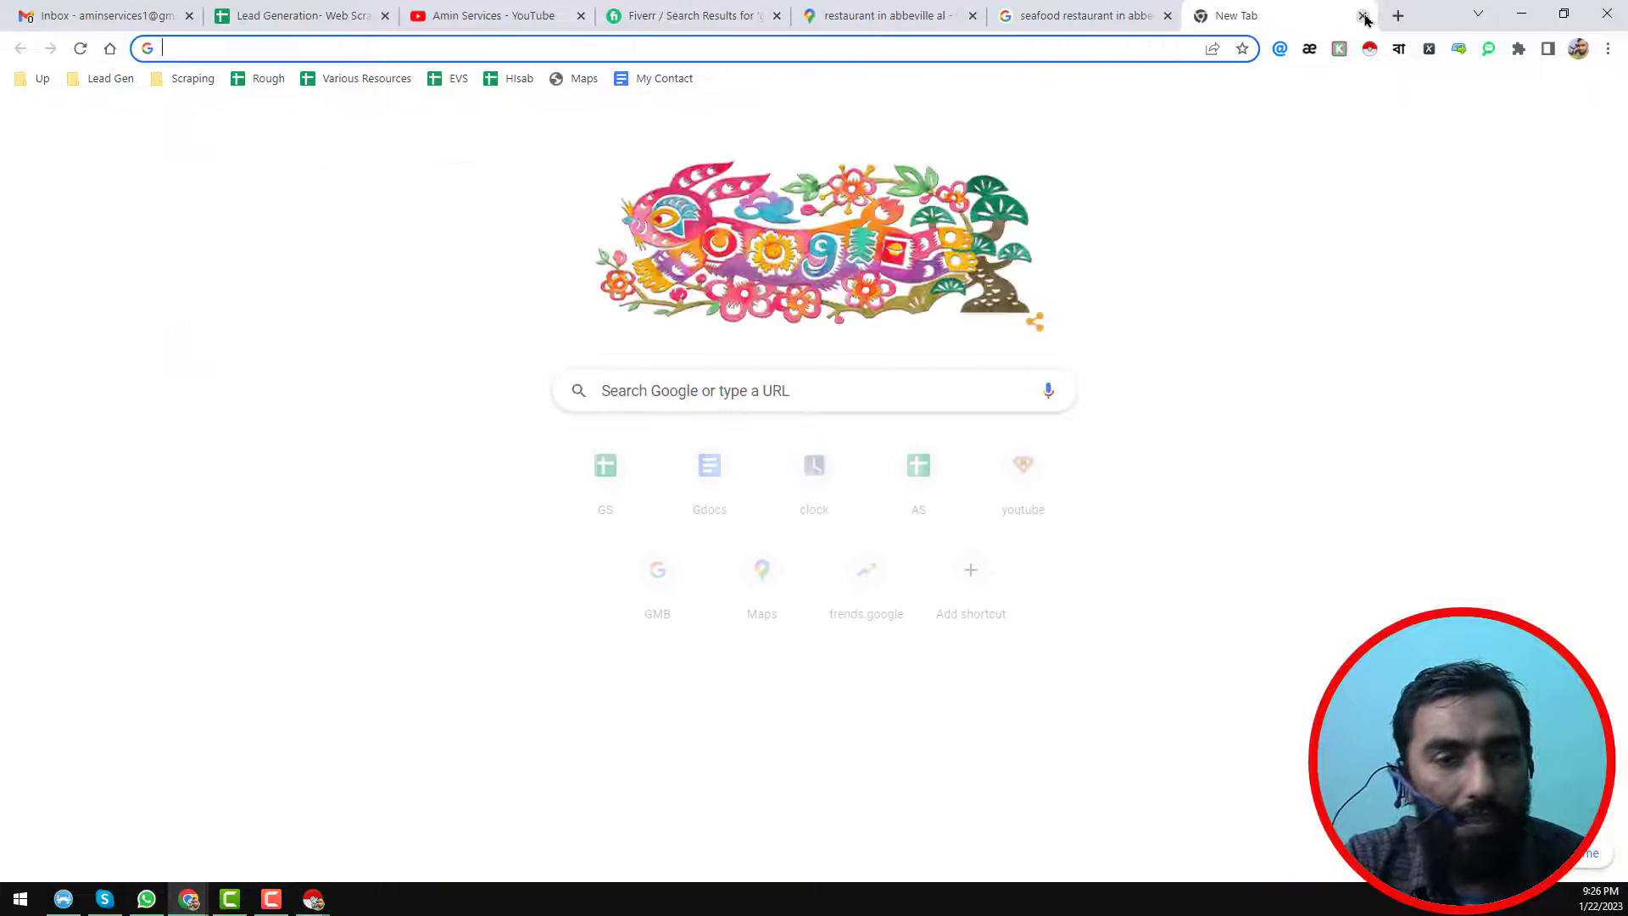
click(886, 15)
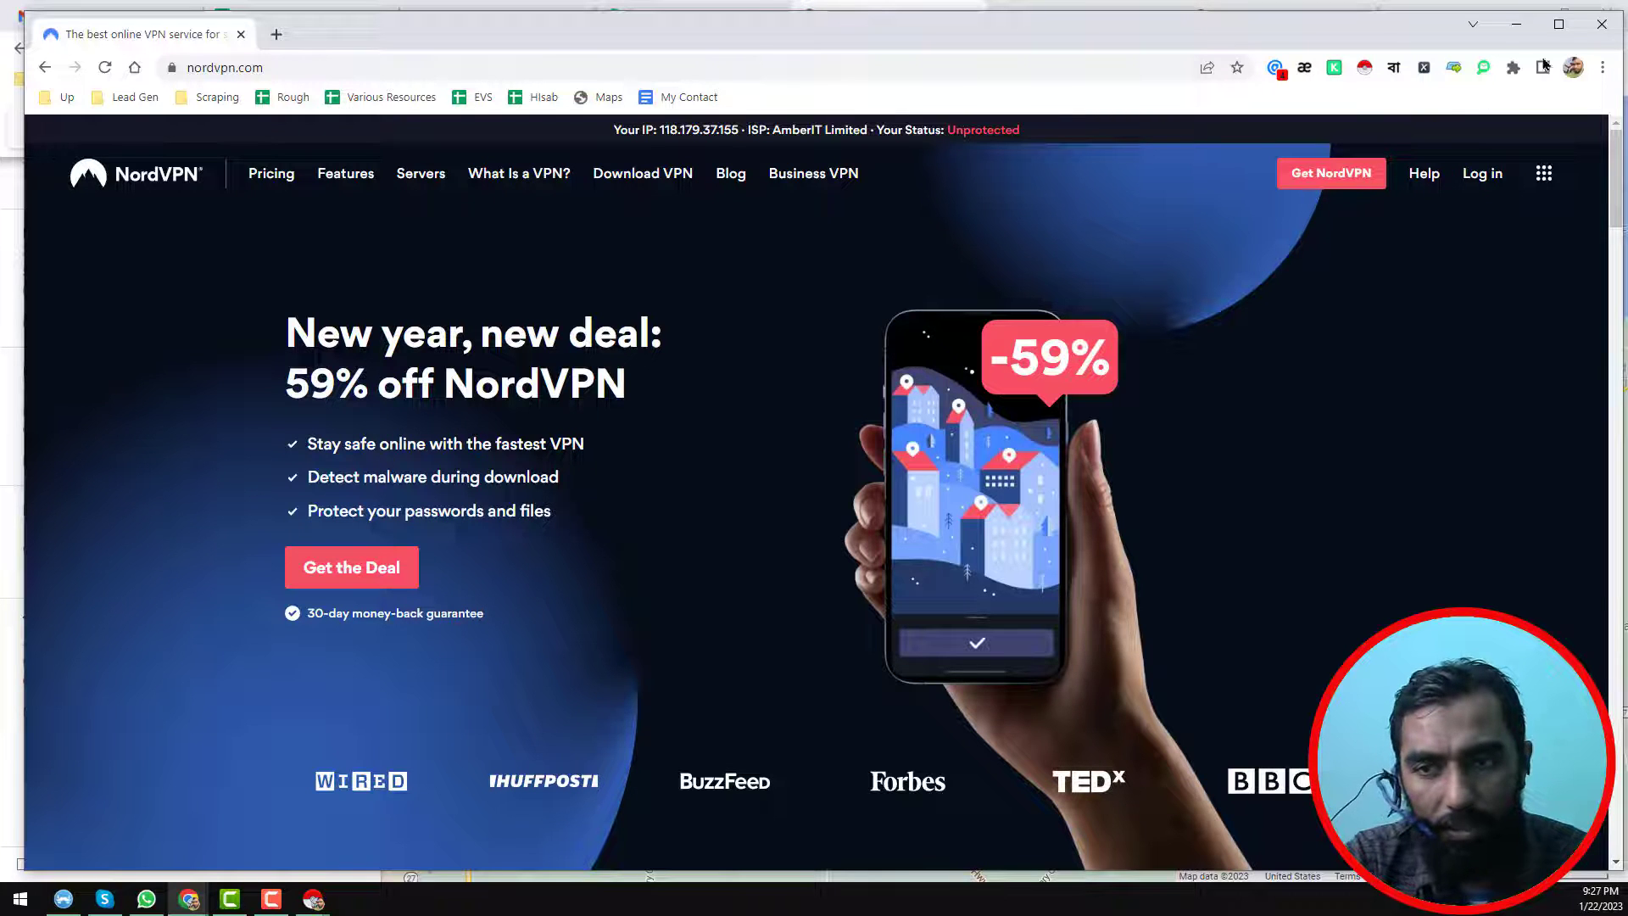
Step: Close the NordVPN browser window and bring up the blank tab in the main browser window
click(1602, 24)
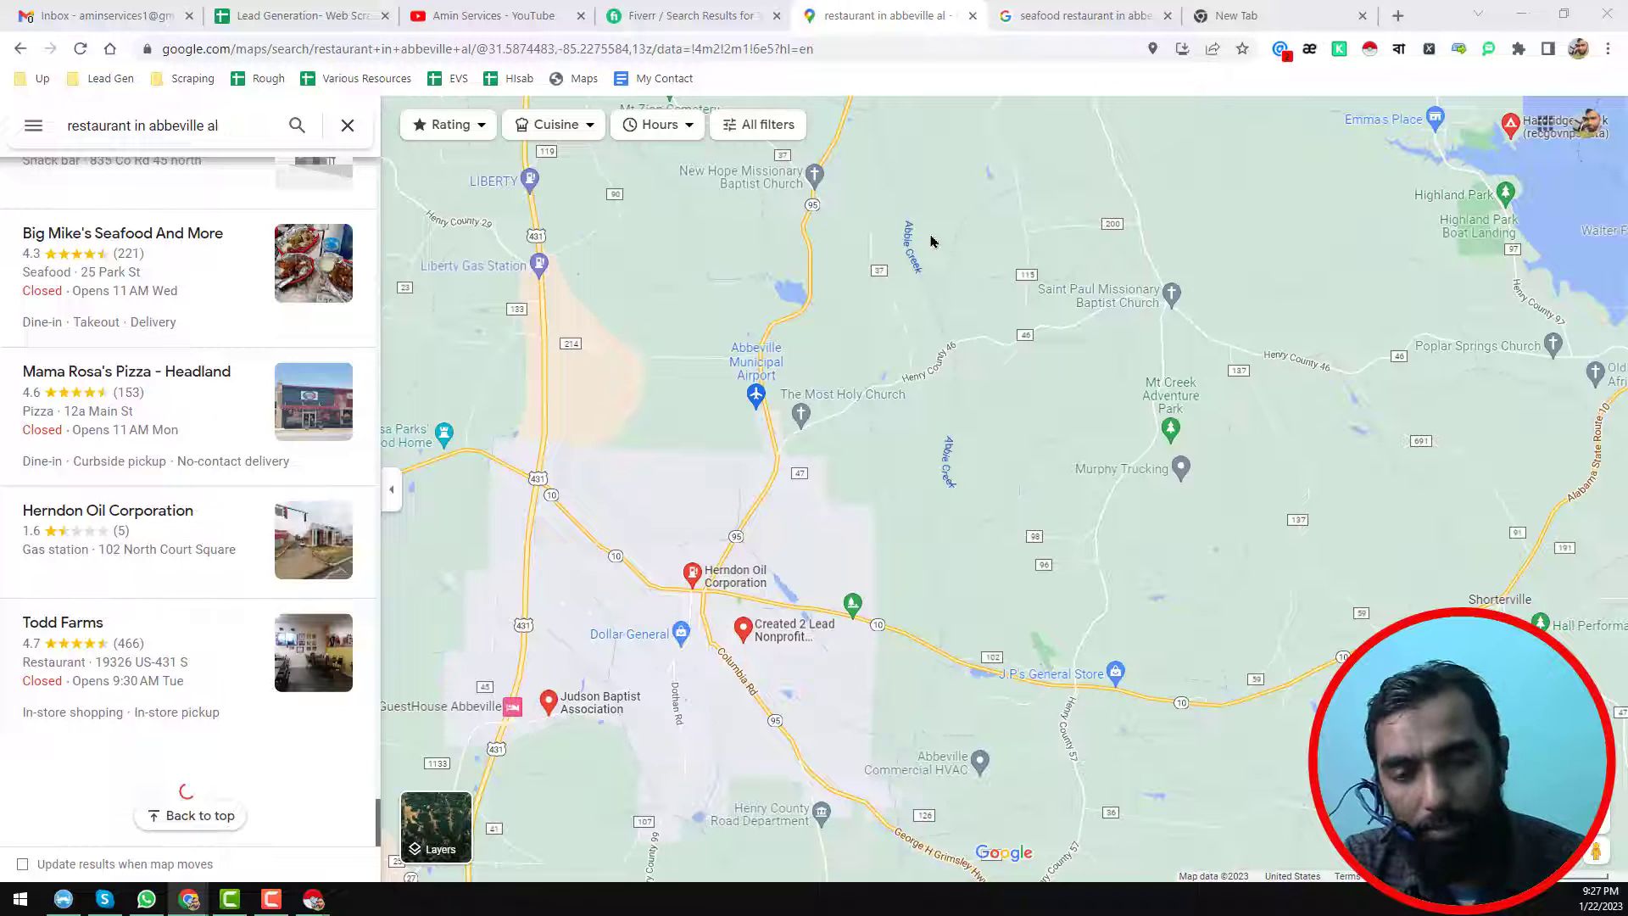
click(892, 18)
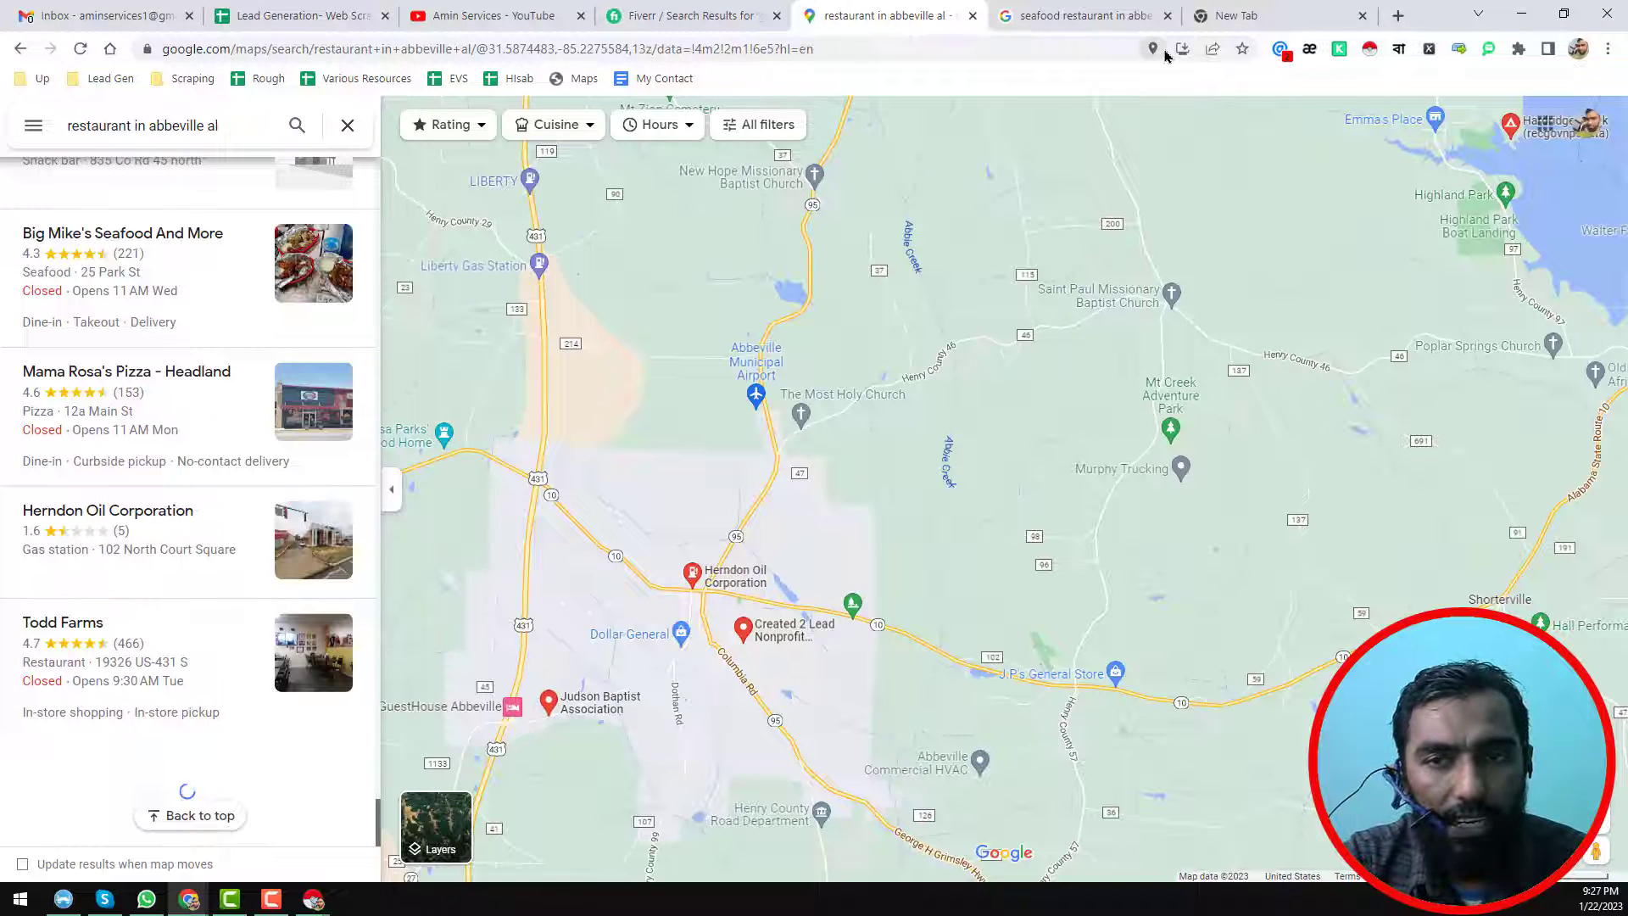
click(1273, 20)
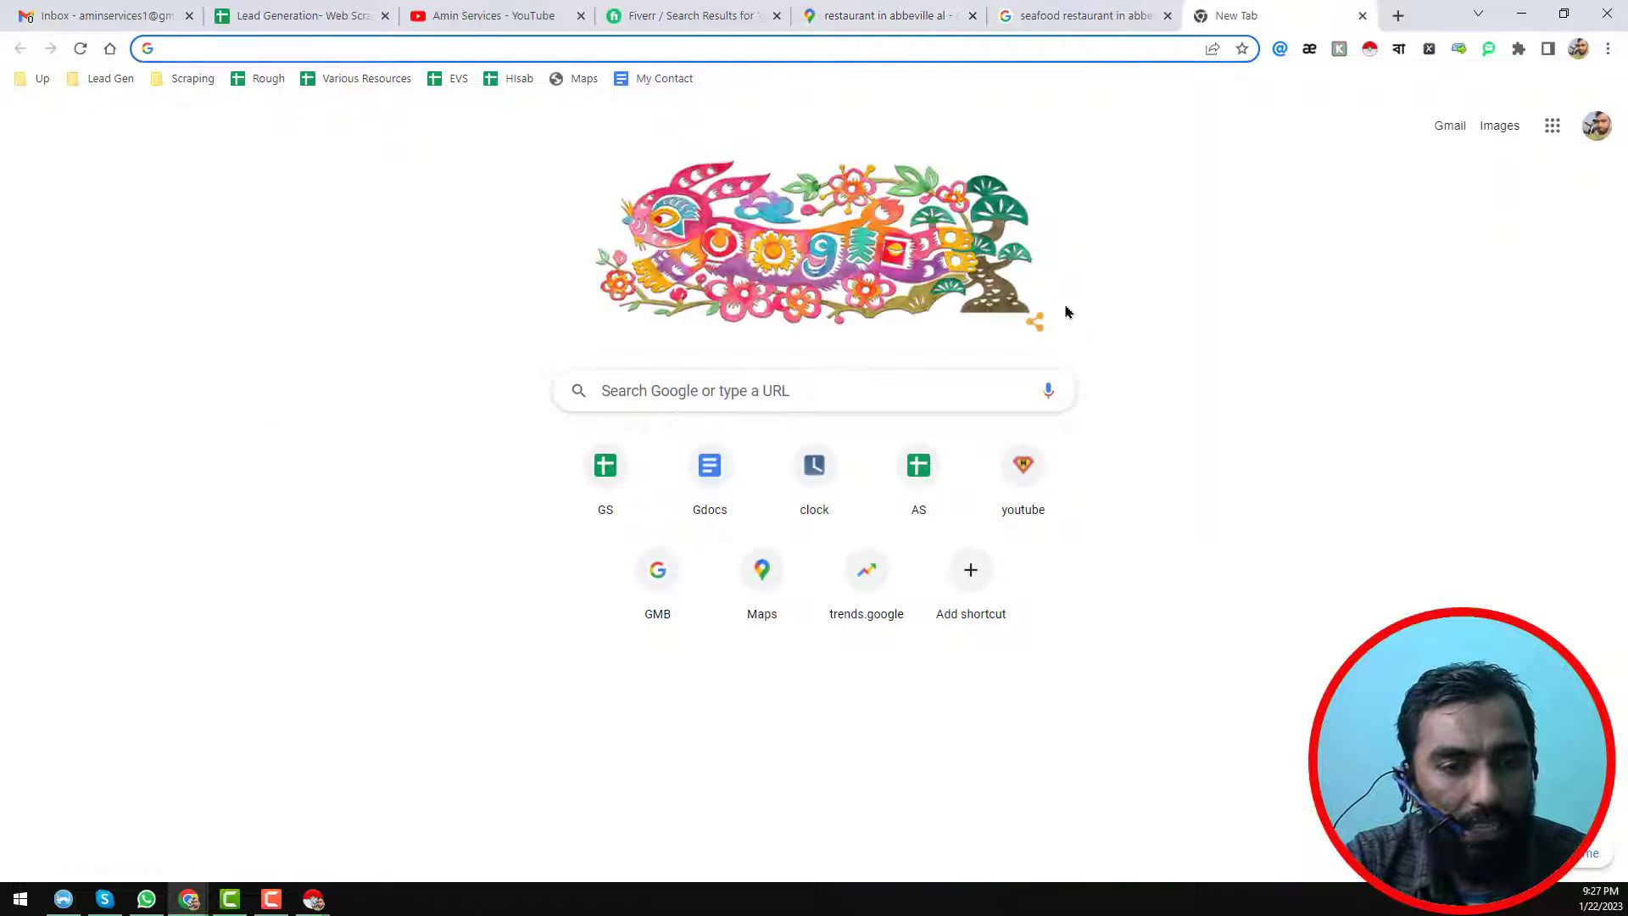
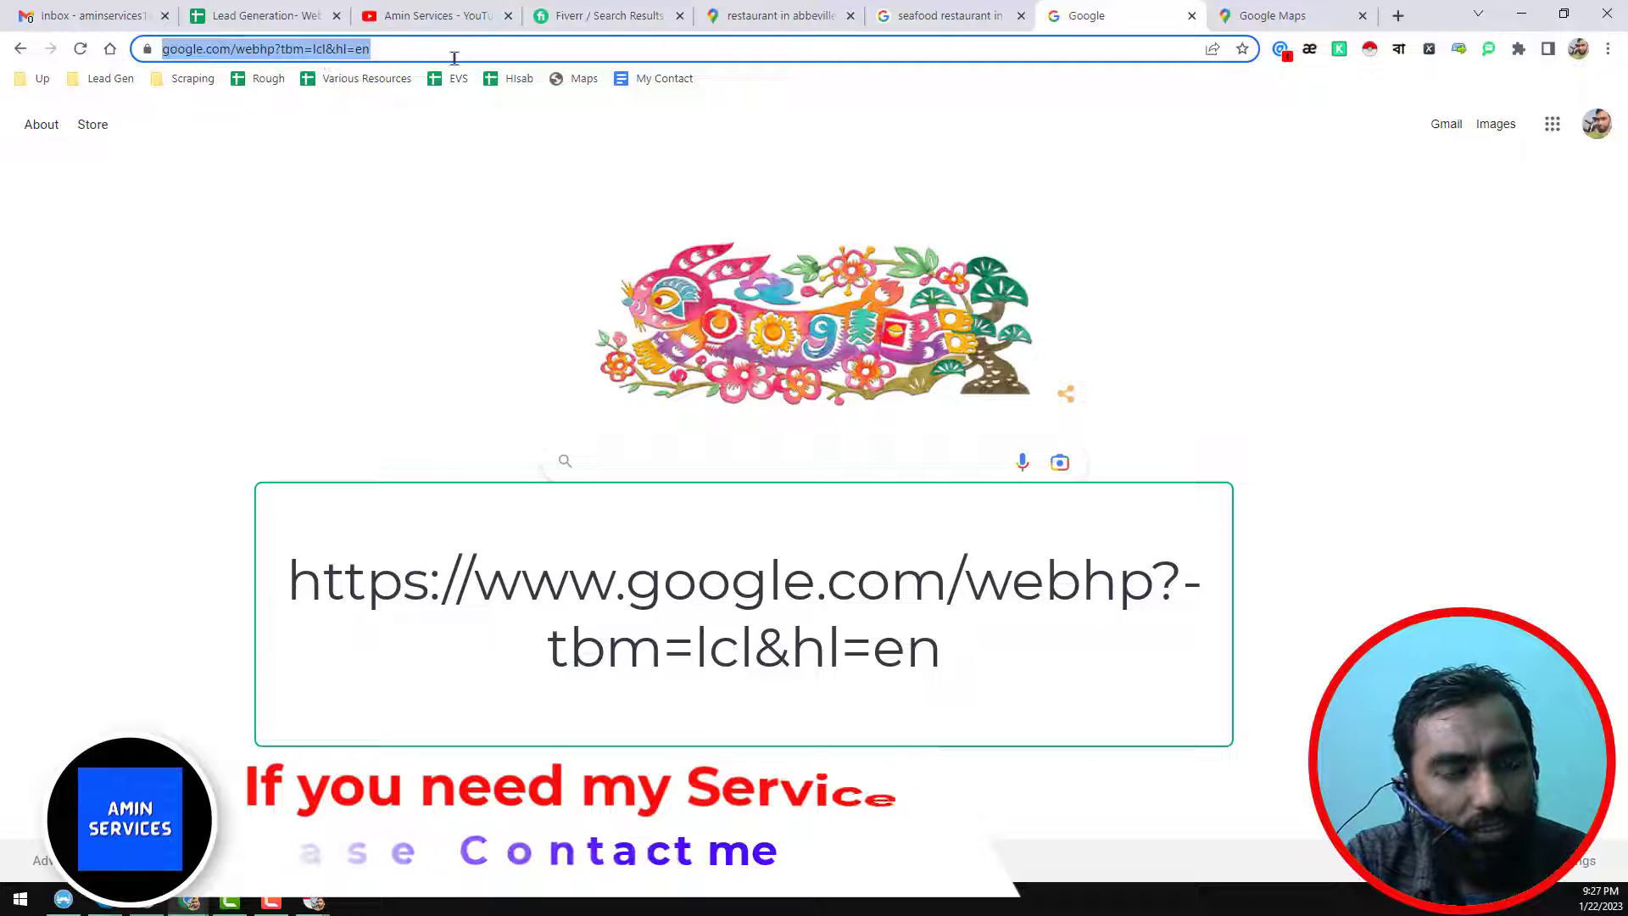
Step: Search for "restaurant in dallas, tx" on the Google local search page and check the page links below the listings
click(730, 459)
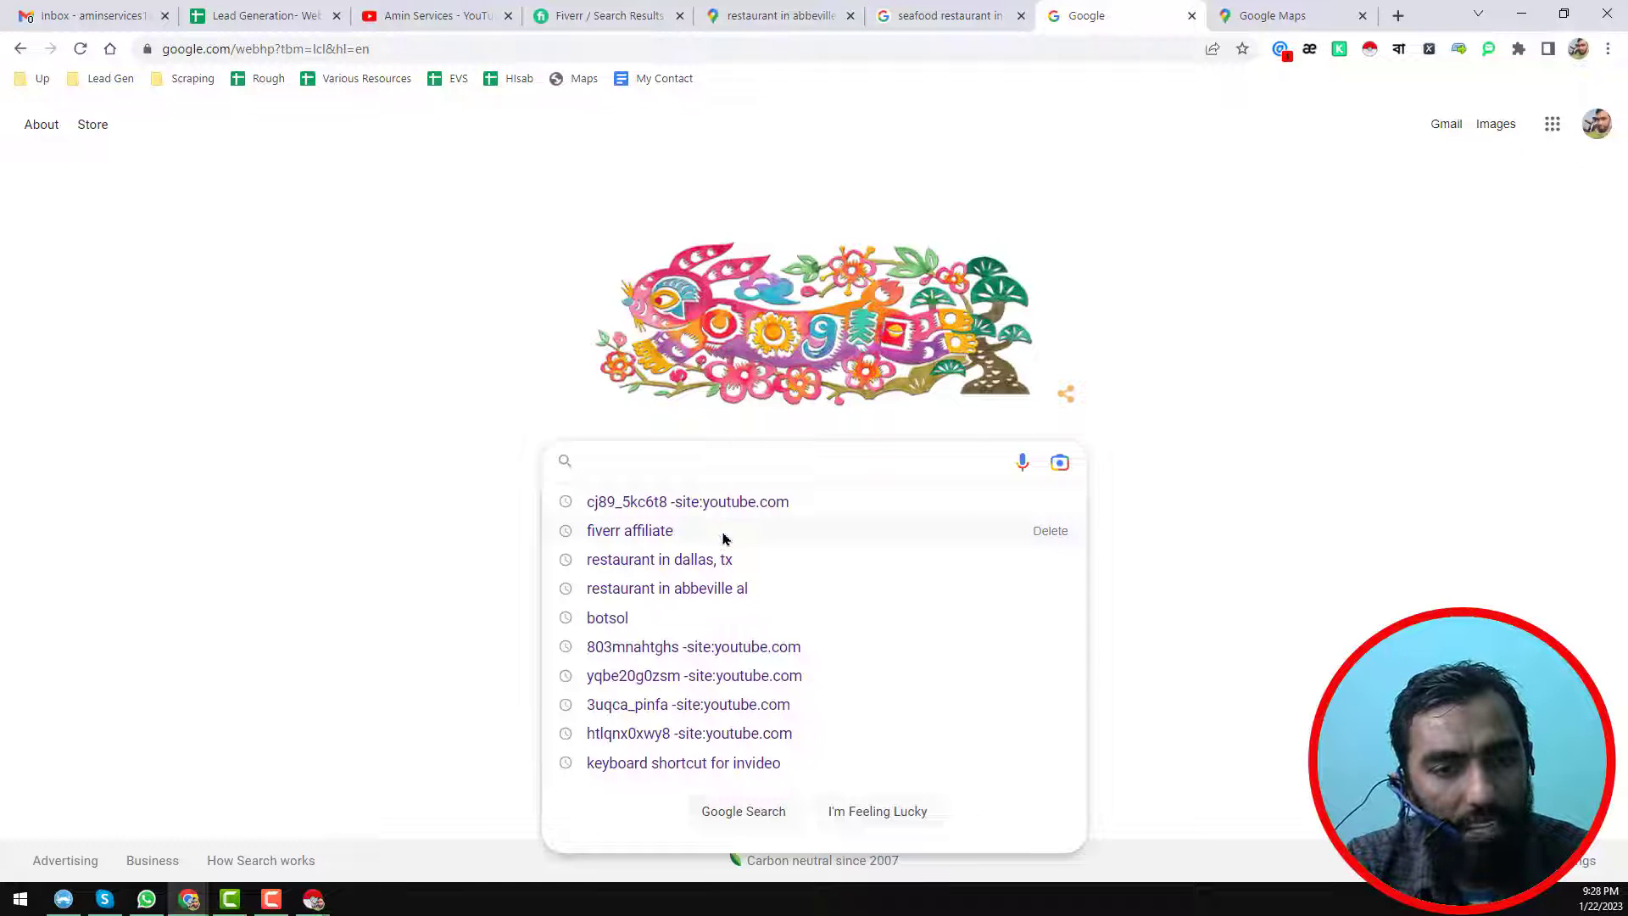
click(729, 561)
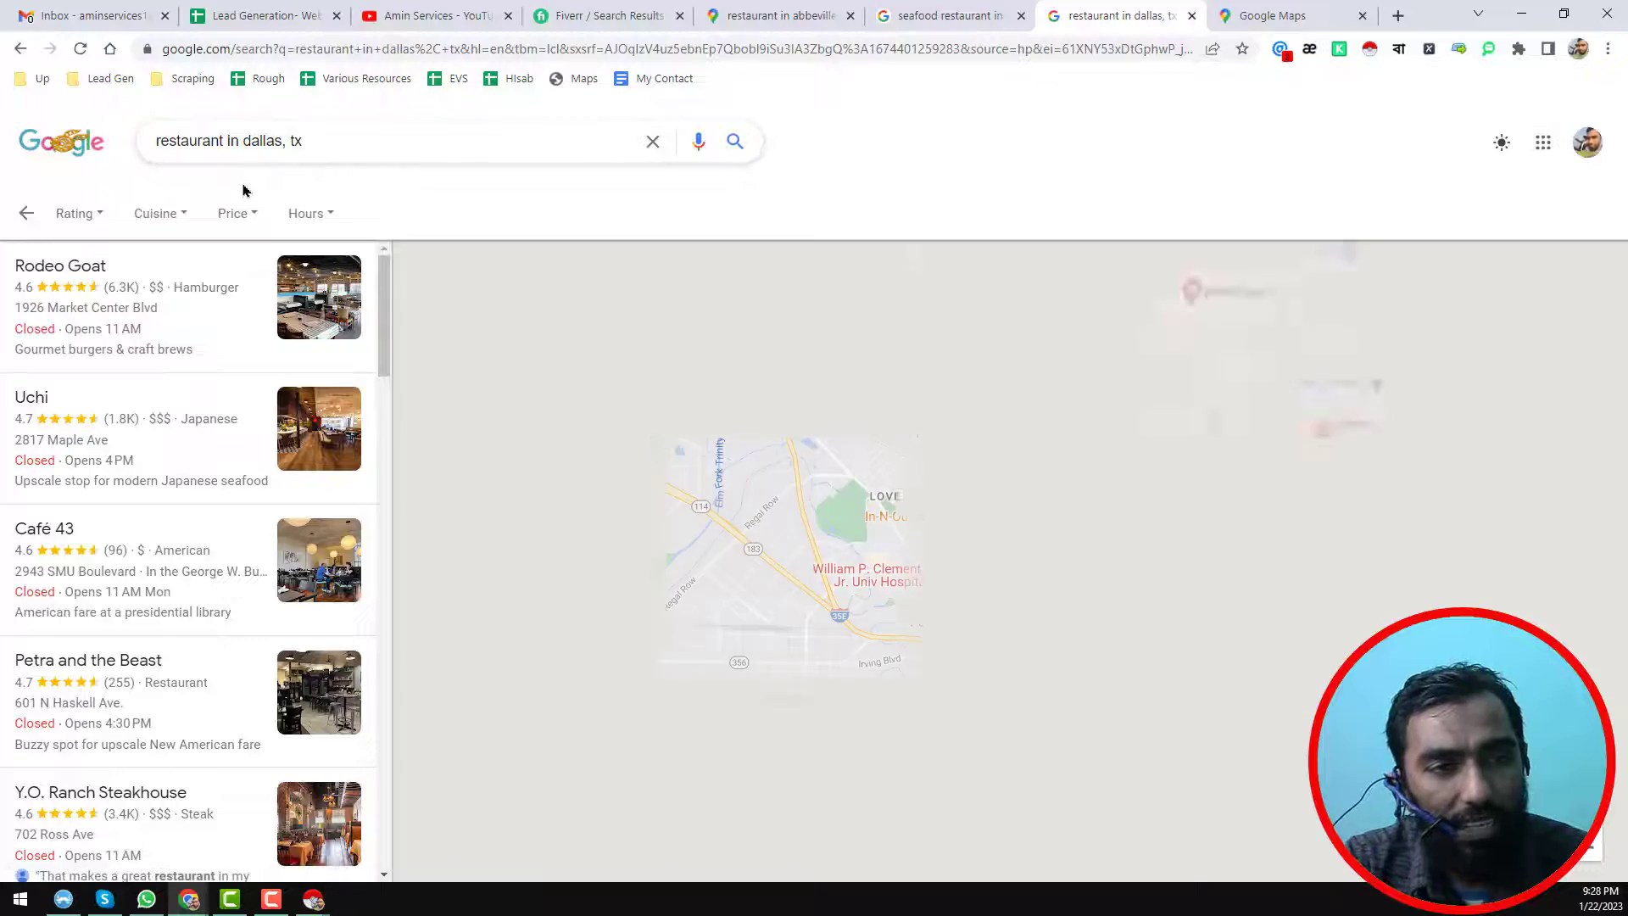
scroll(189, 365, down, 6)
scroll(189, 371, down, 20)
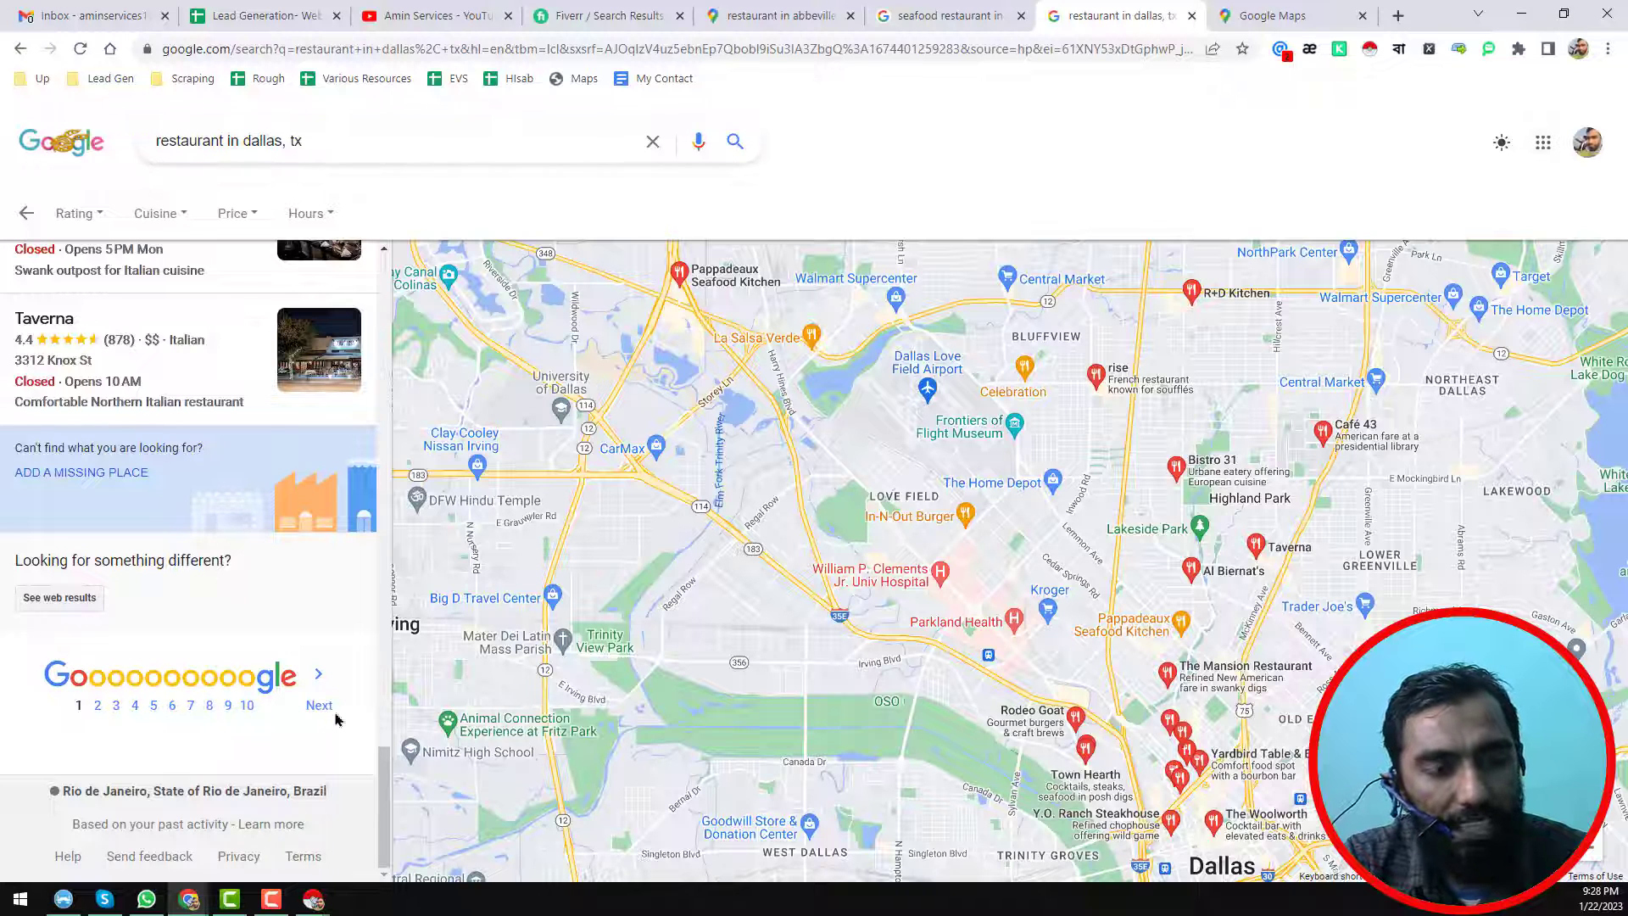
Step: Copy the query "restaurant in dallas, tx" from Google Search and run the same search in Google Maps
click(478, 144)
key(ctrl+a)
key(ctrl+c)
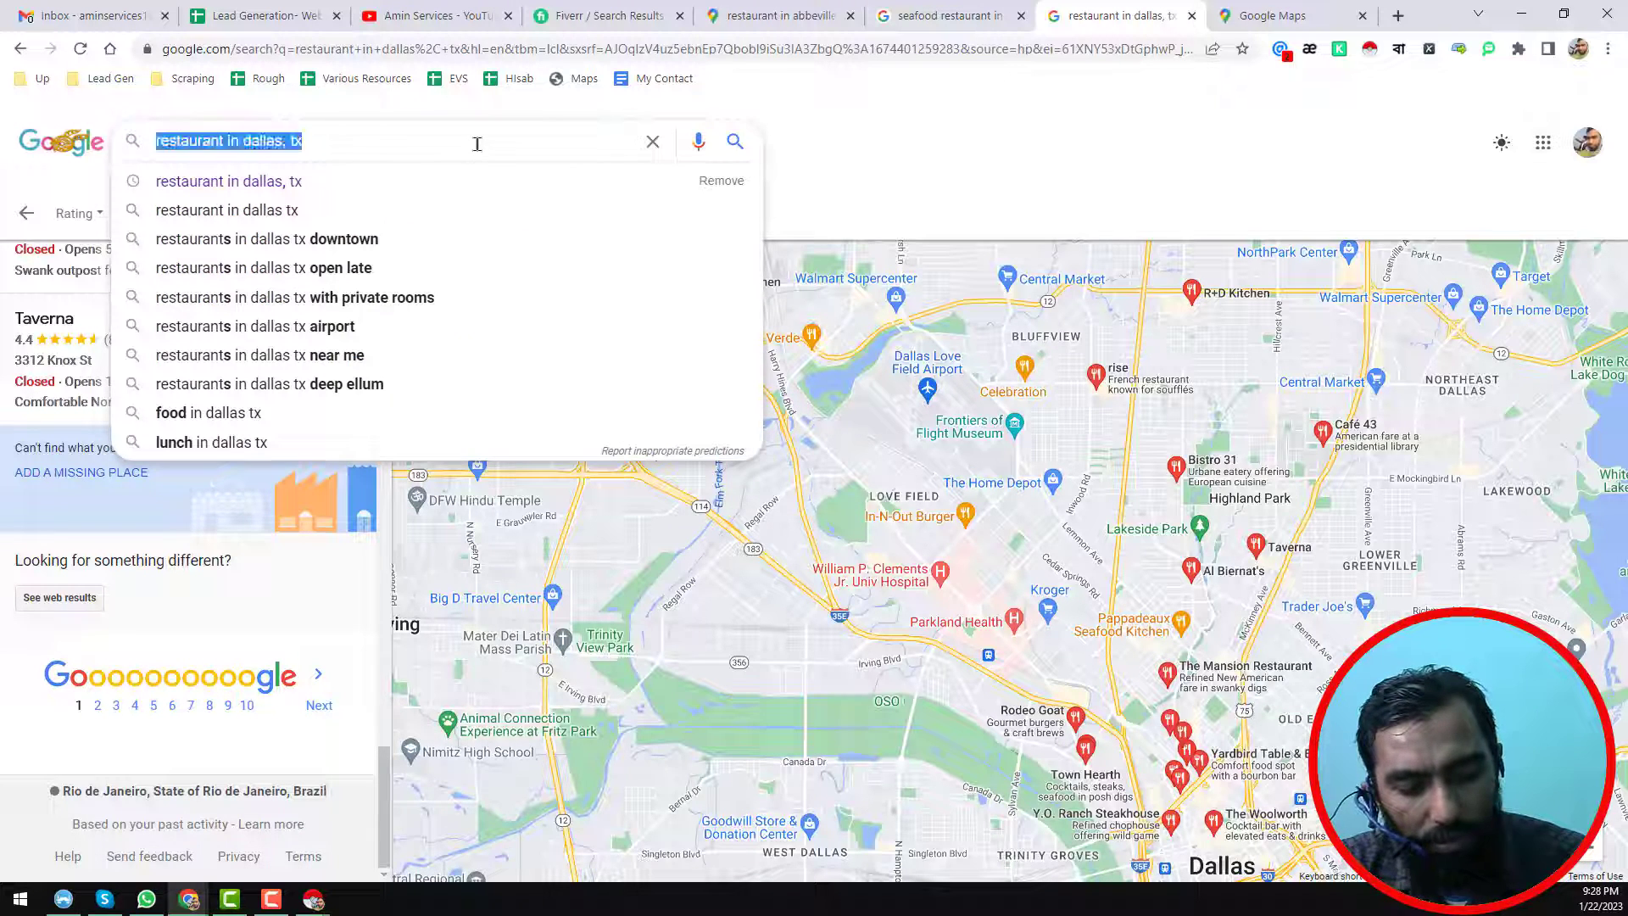
click(1238, 12)
click(244, 128)
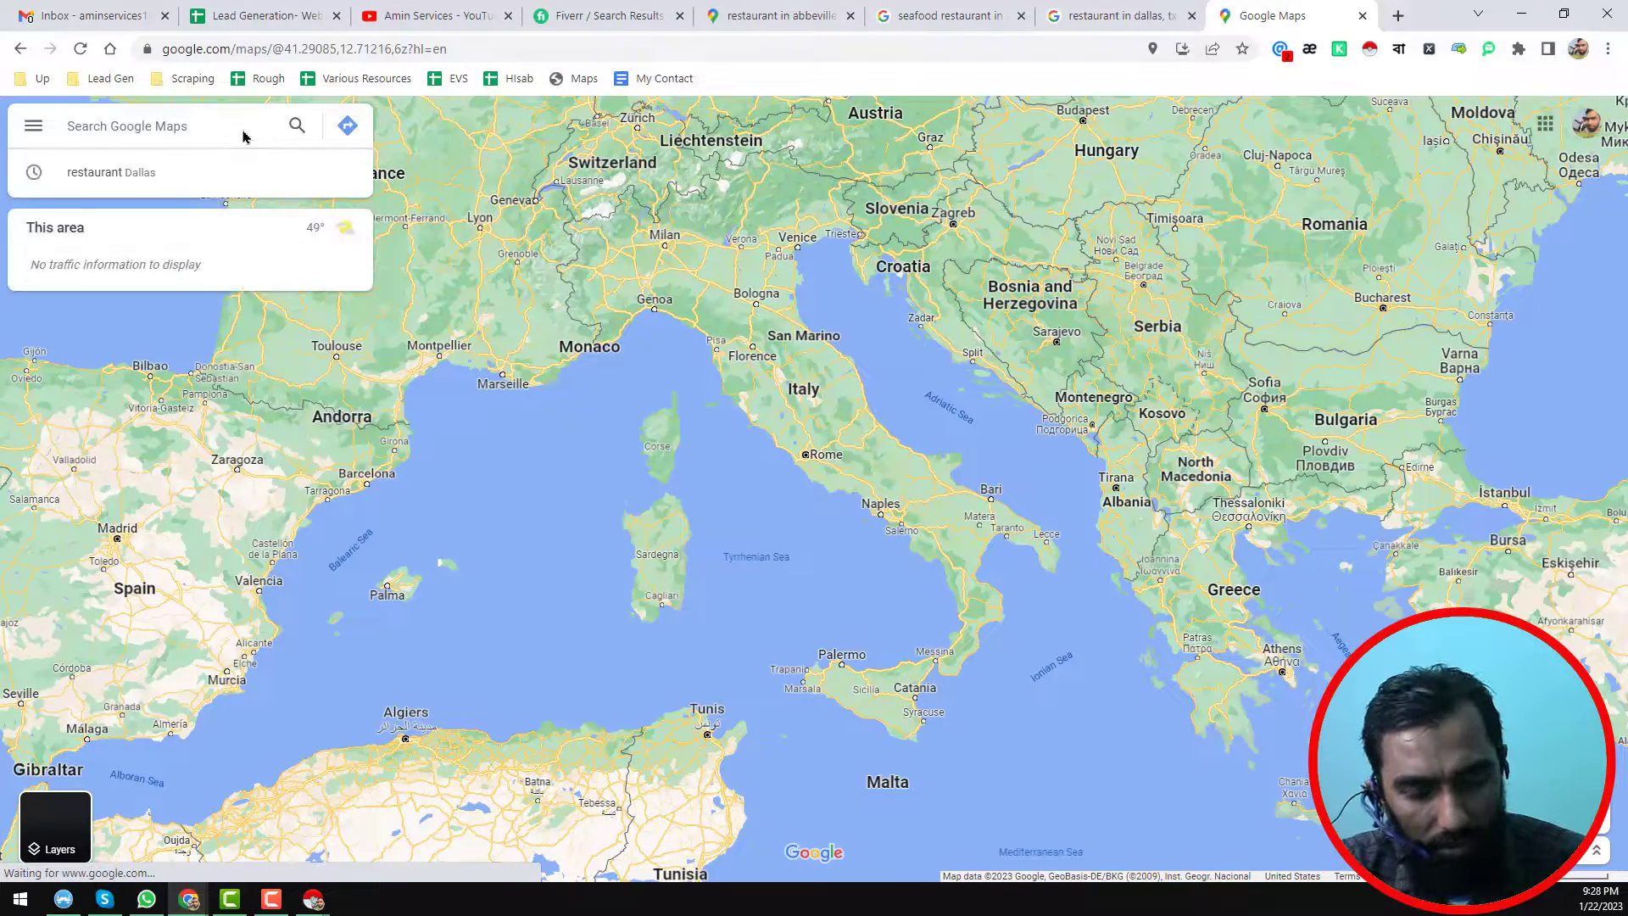
key(ctrl+v)
key(Return)
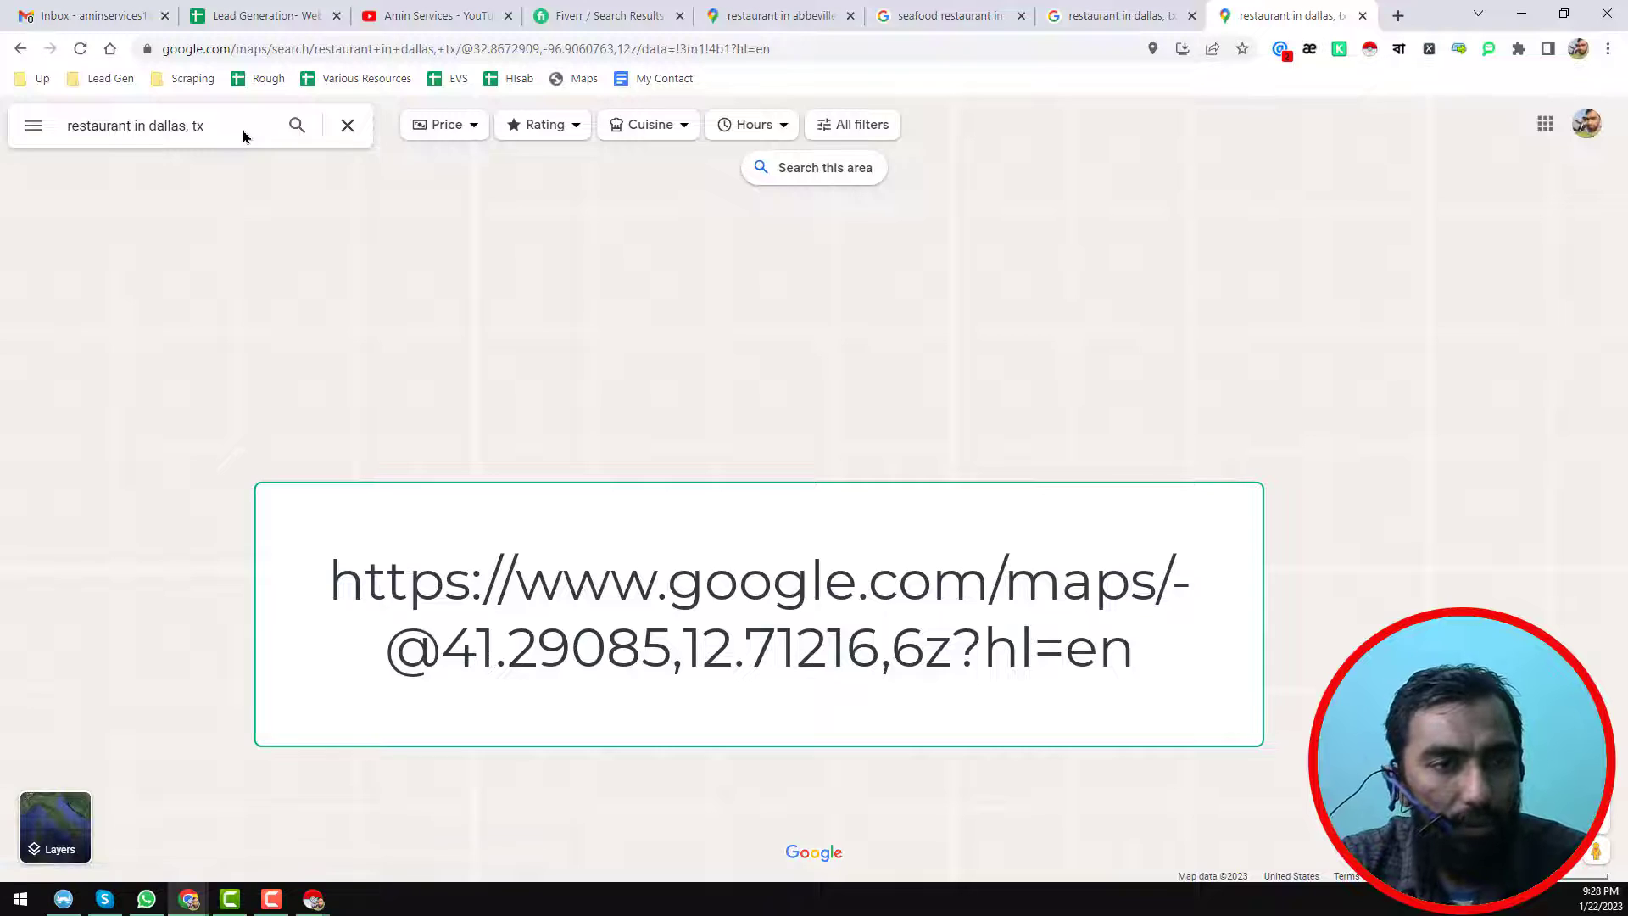
Step: Browse down the Dallas restaurant listings in Google Maps to check how further entries load
scroll(216, 458, down, 3)
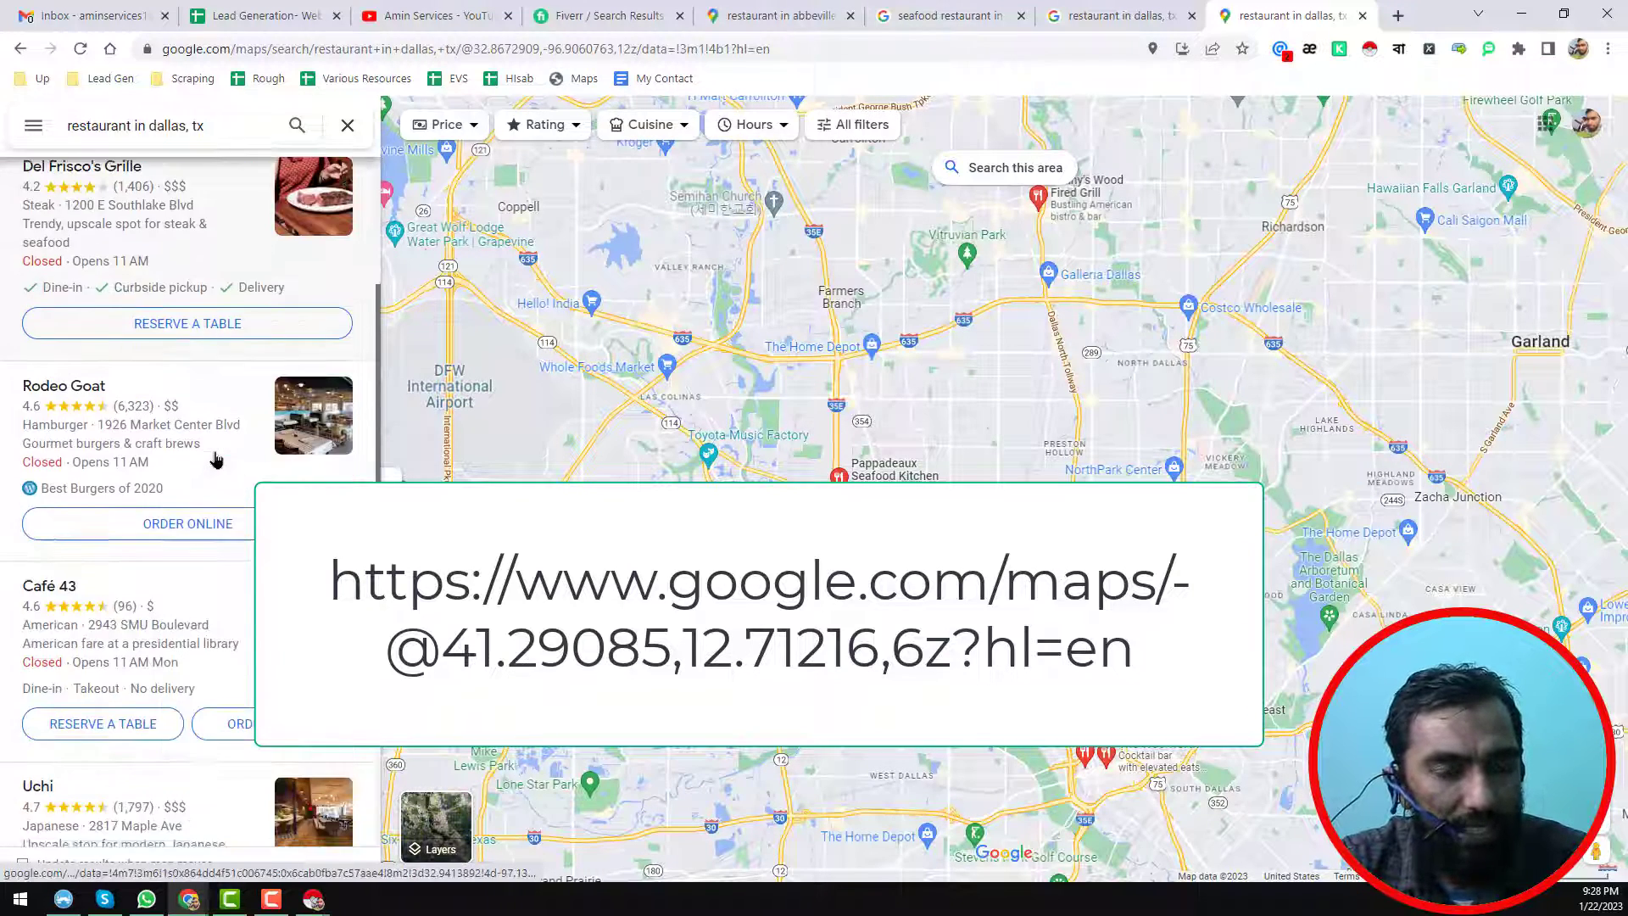
scroll(216, 459, down, 10)
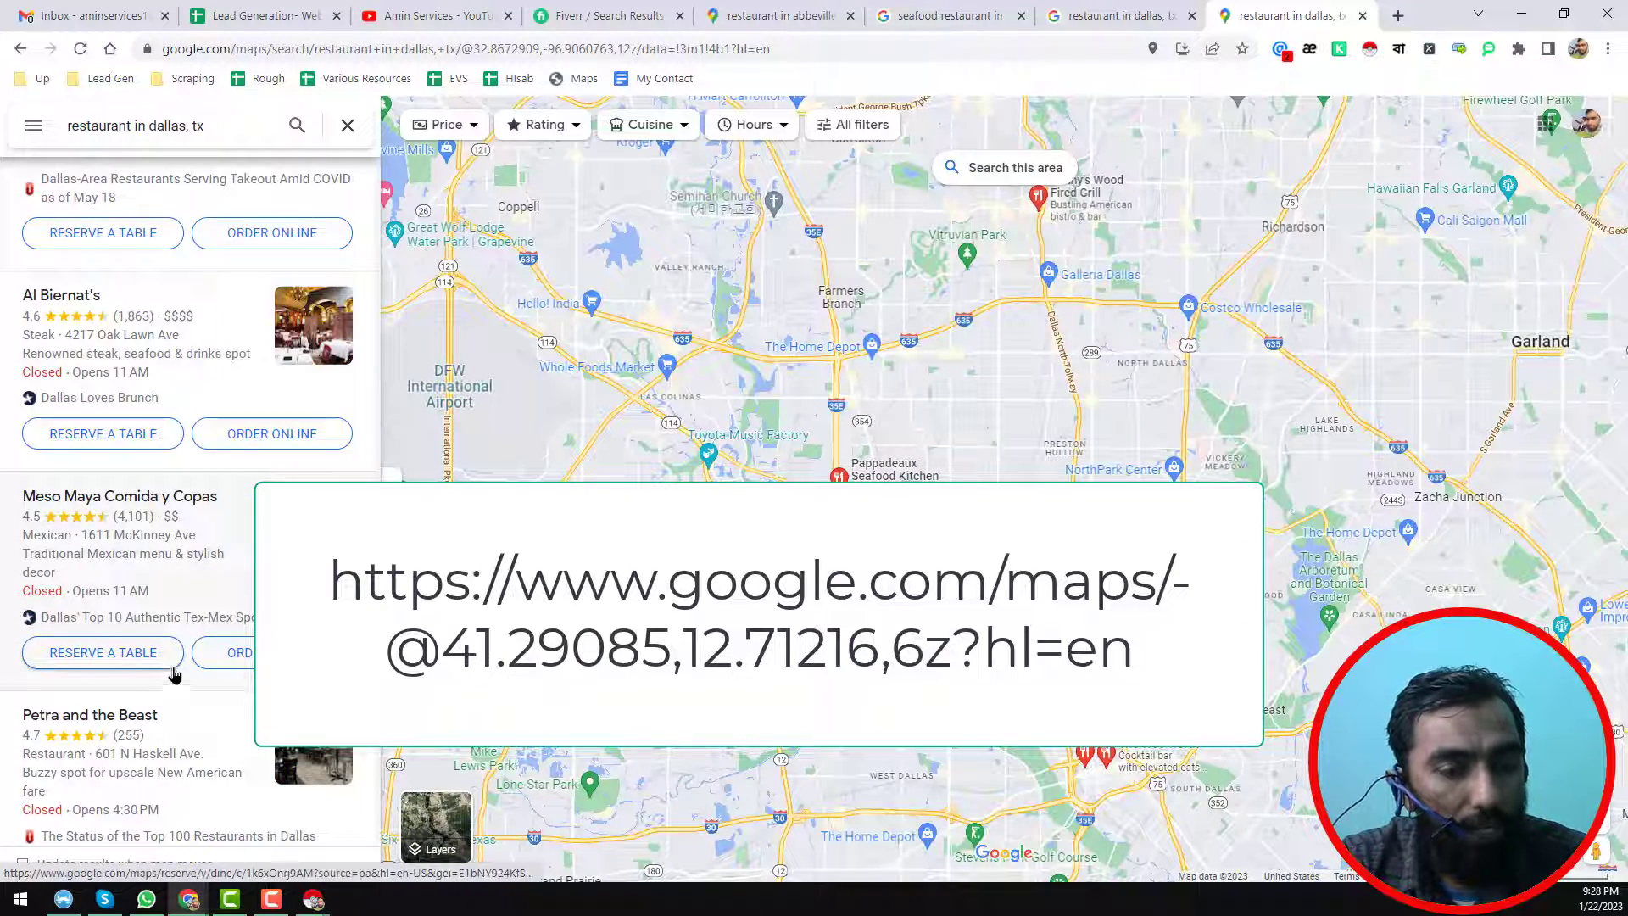
scroll(174, 669, down, 15)
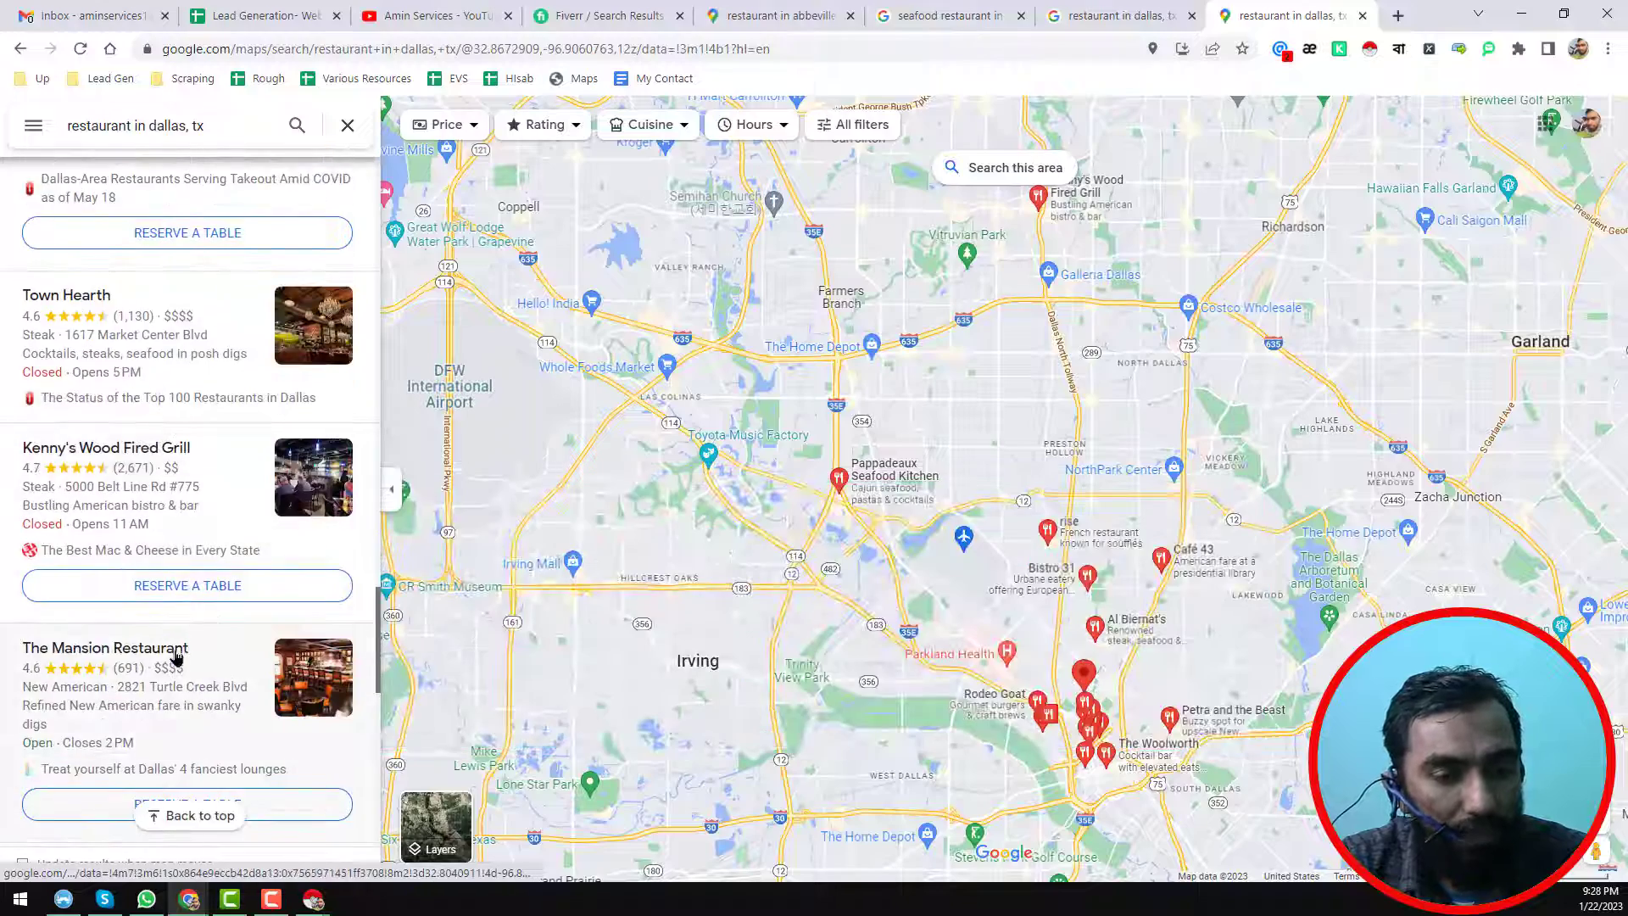
scroll(174, 654, down, 10)
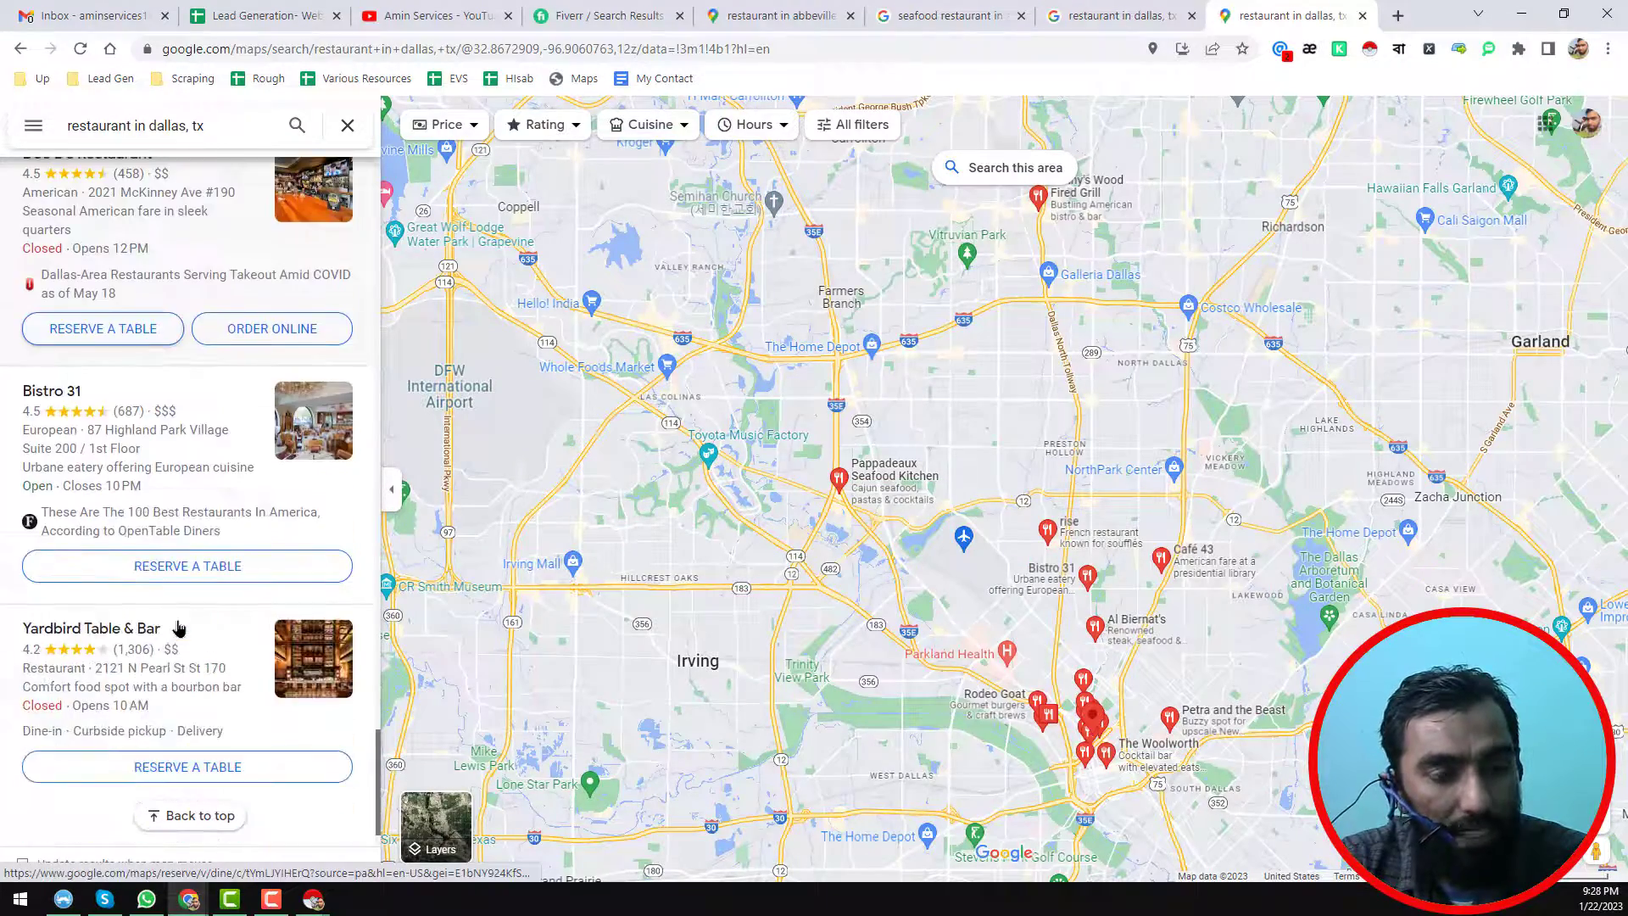
scroll(178, 628, down, 3)
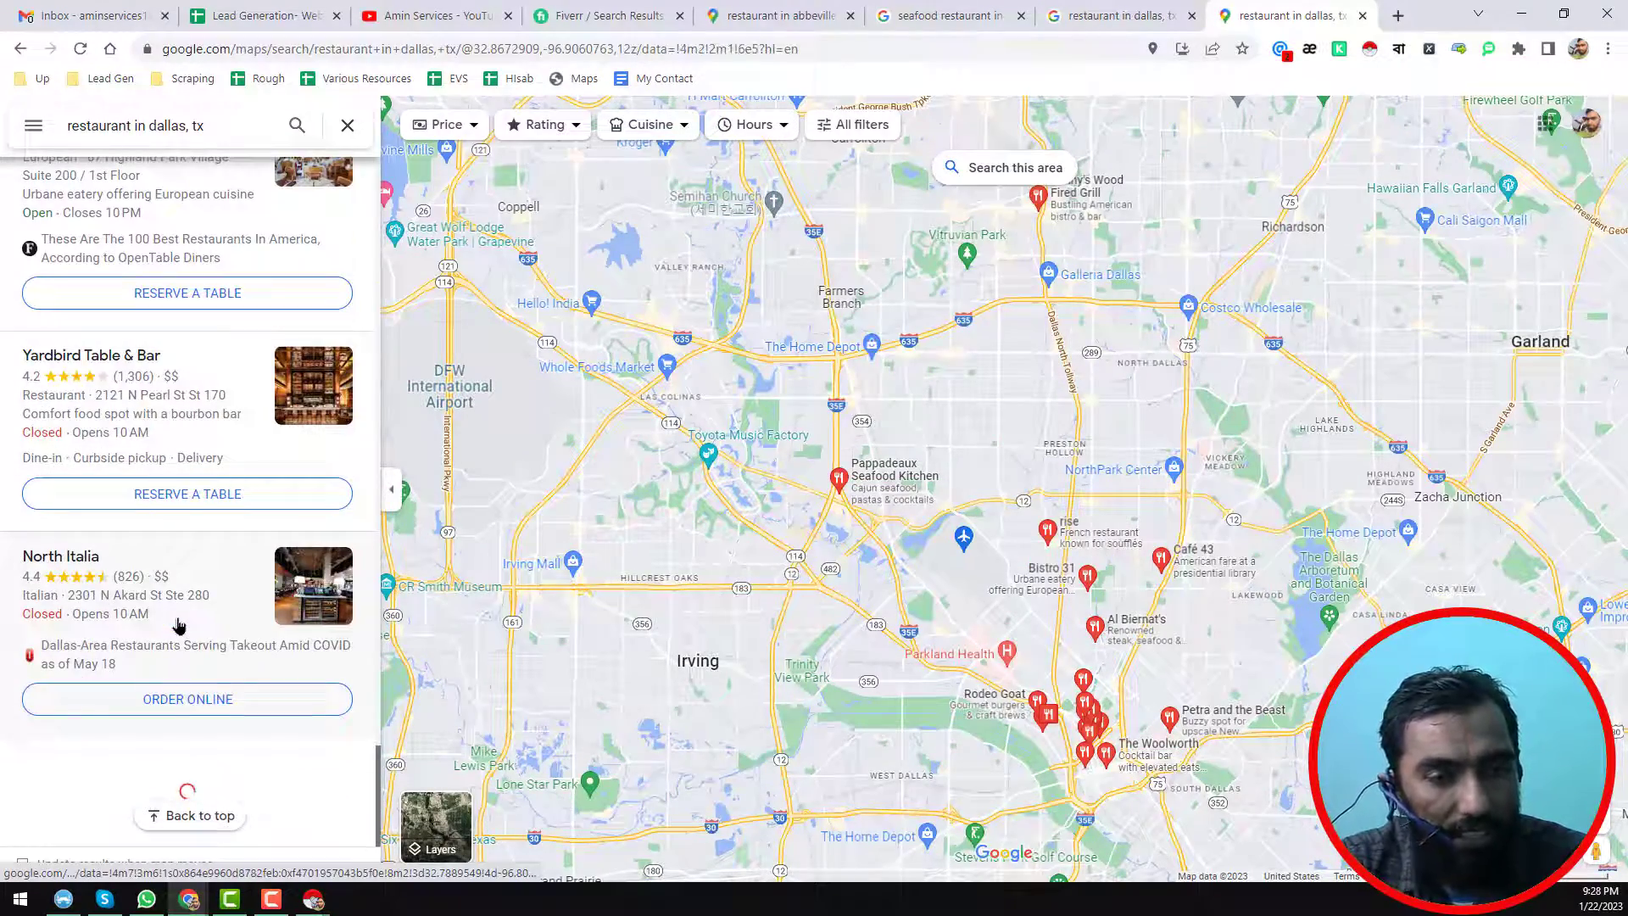
scroll(178, 625, down, 3)
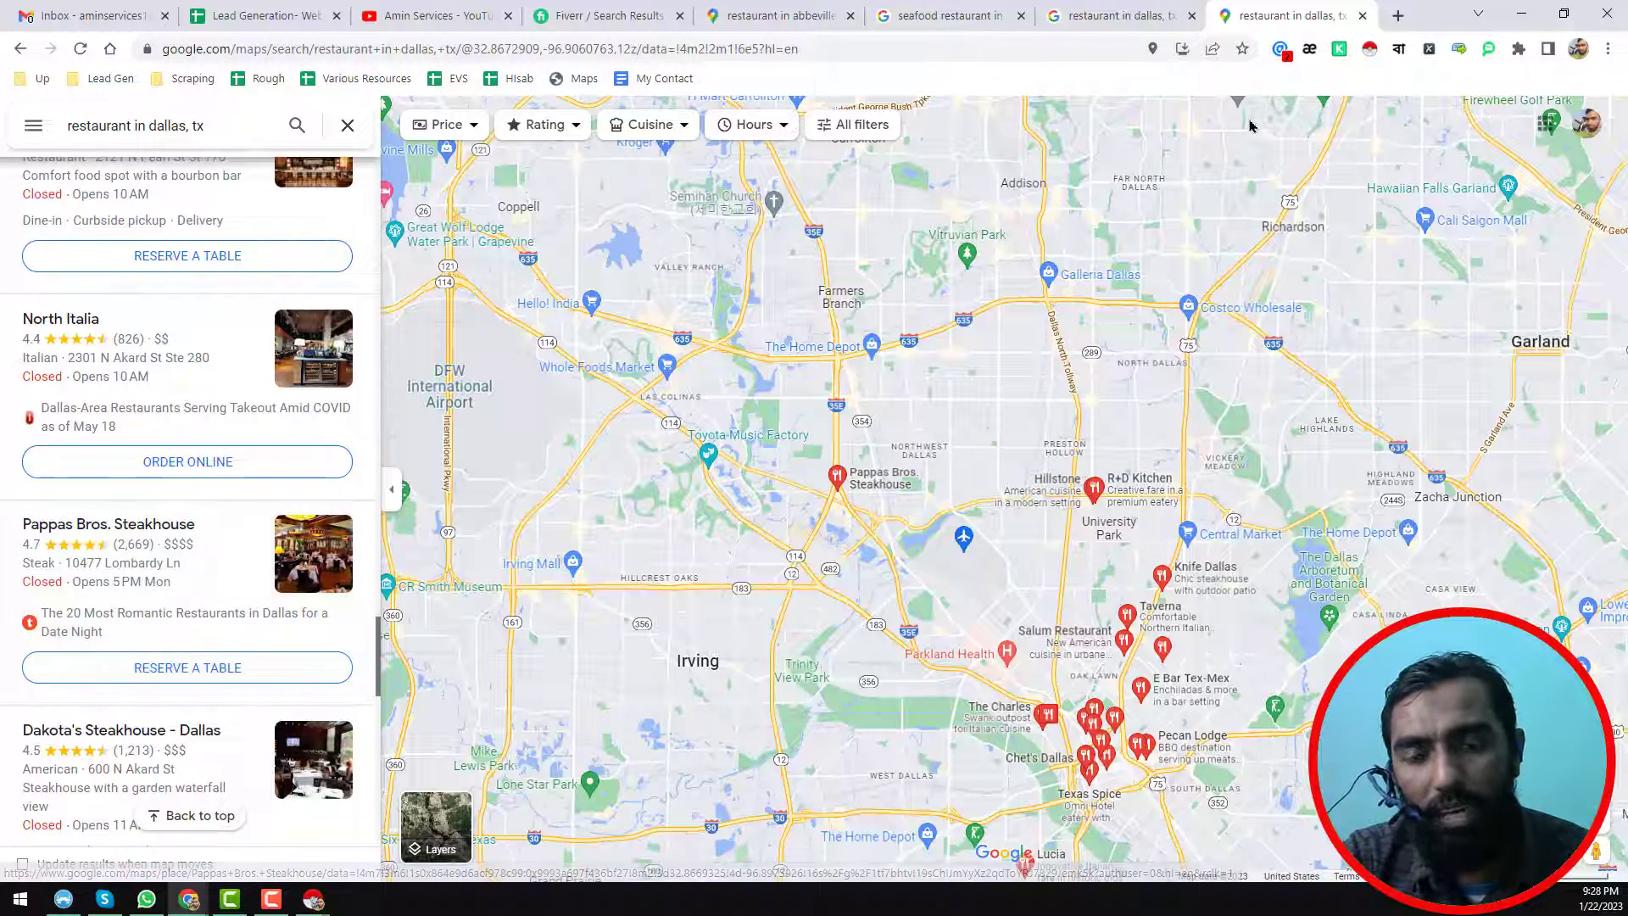
Step: Compare the paged Google Search listings for "restaurant in dallas, tx" with the Google Maps results
click(1136, 25)
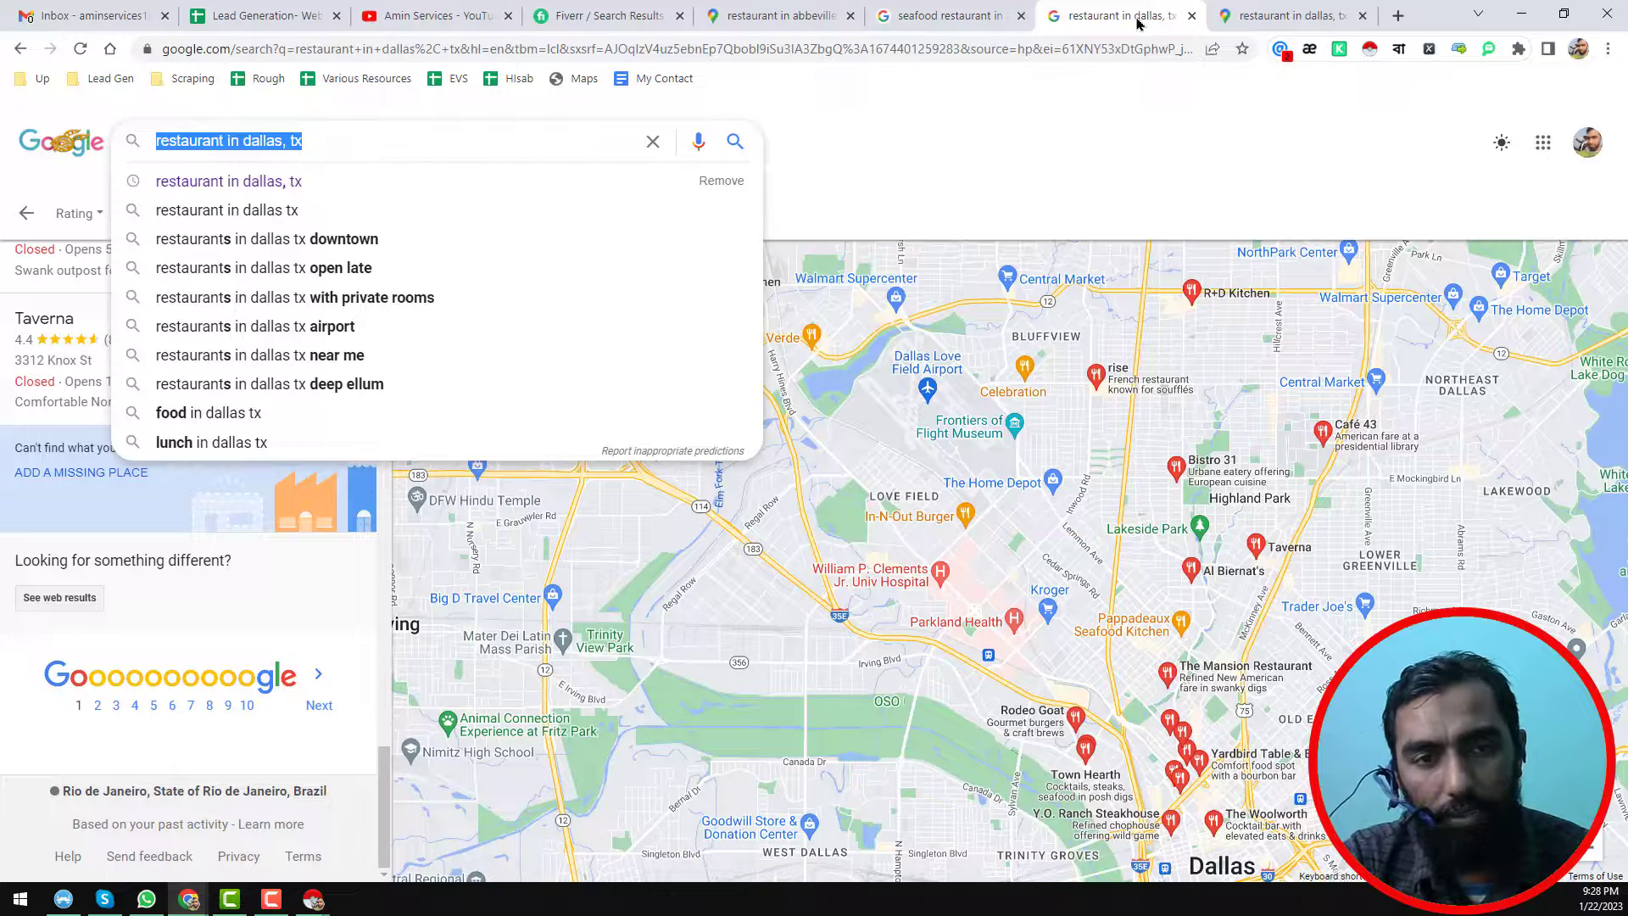
click(986, 191)
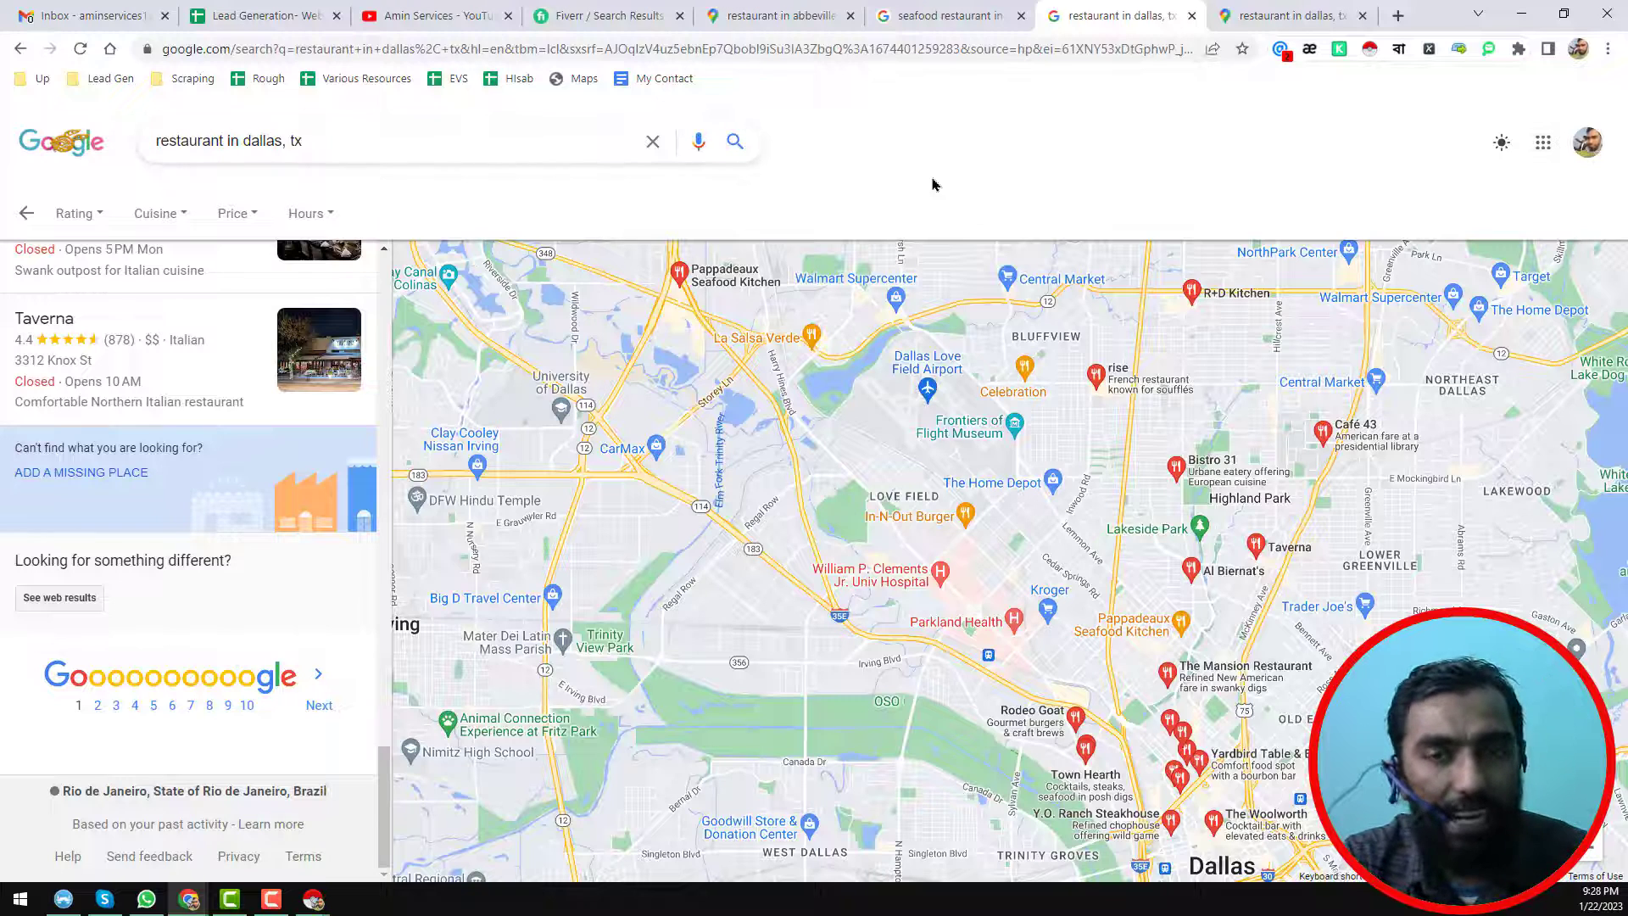
click(1346, 11)
Step: Open the saved GMB and Maps shortcuts in two separate new browser tabs
click(1398, 15)
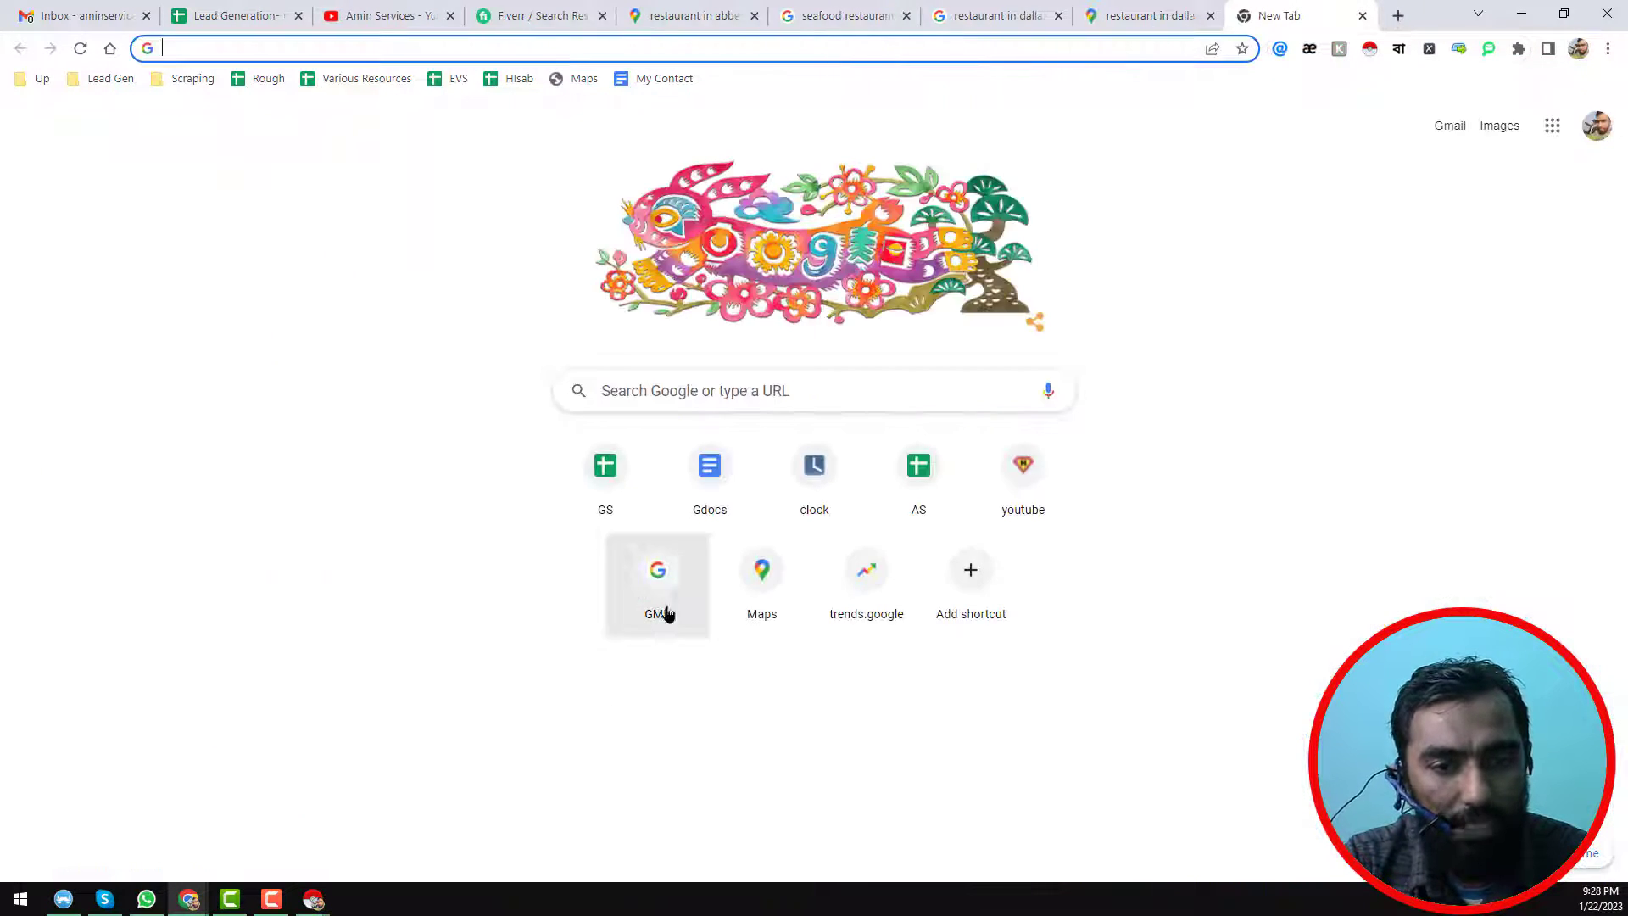
click(669, 576)
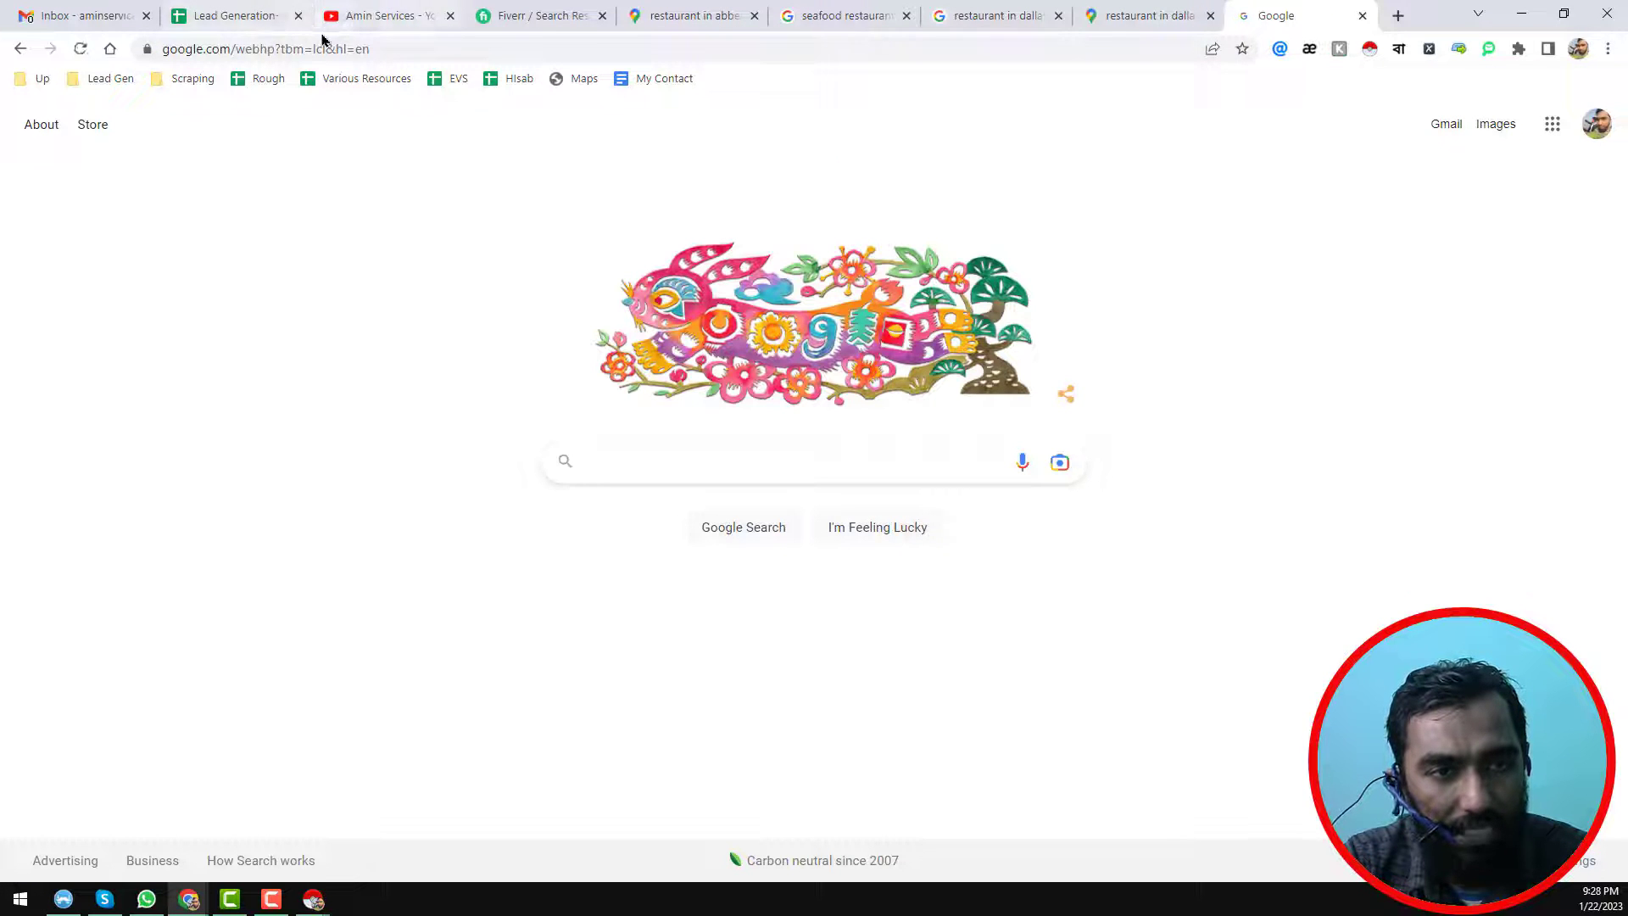
click(1398, 16)
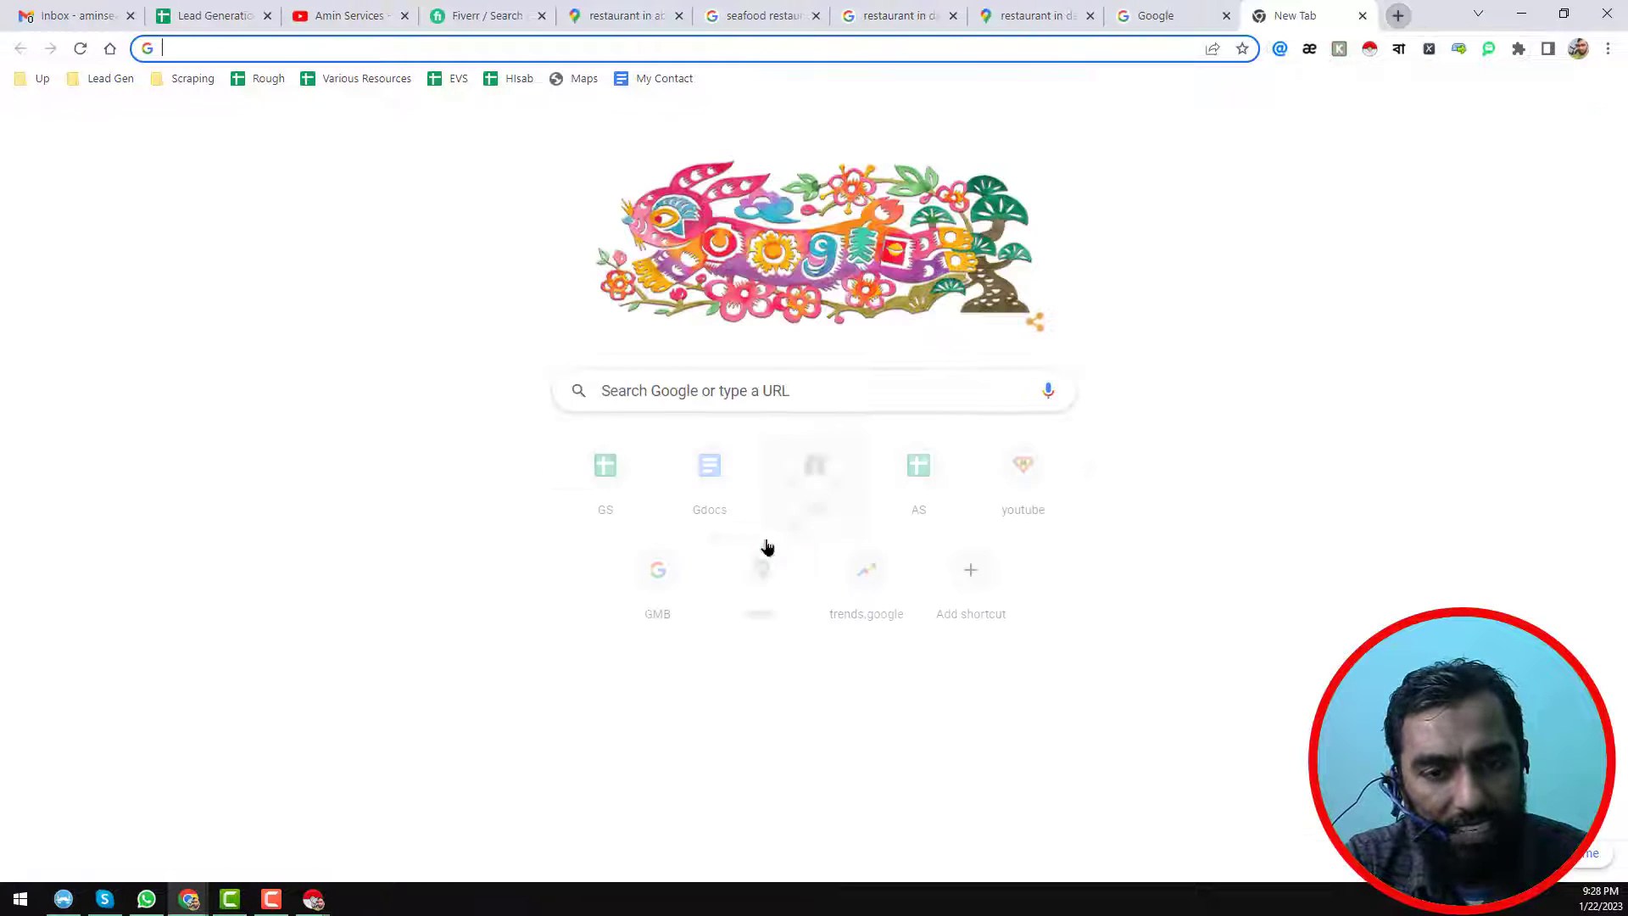
click(776, 582)
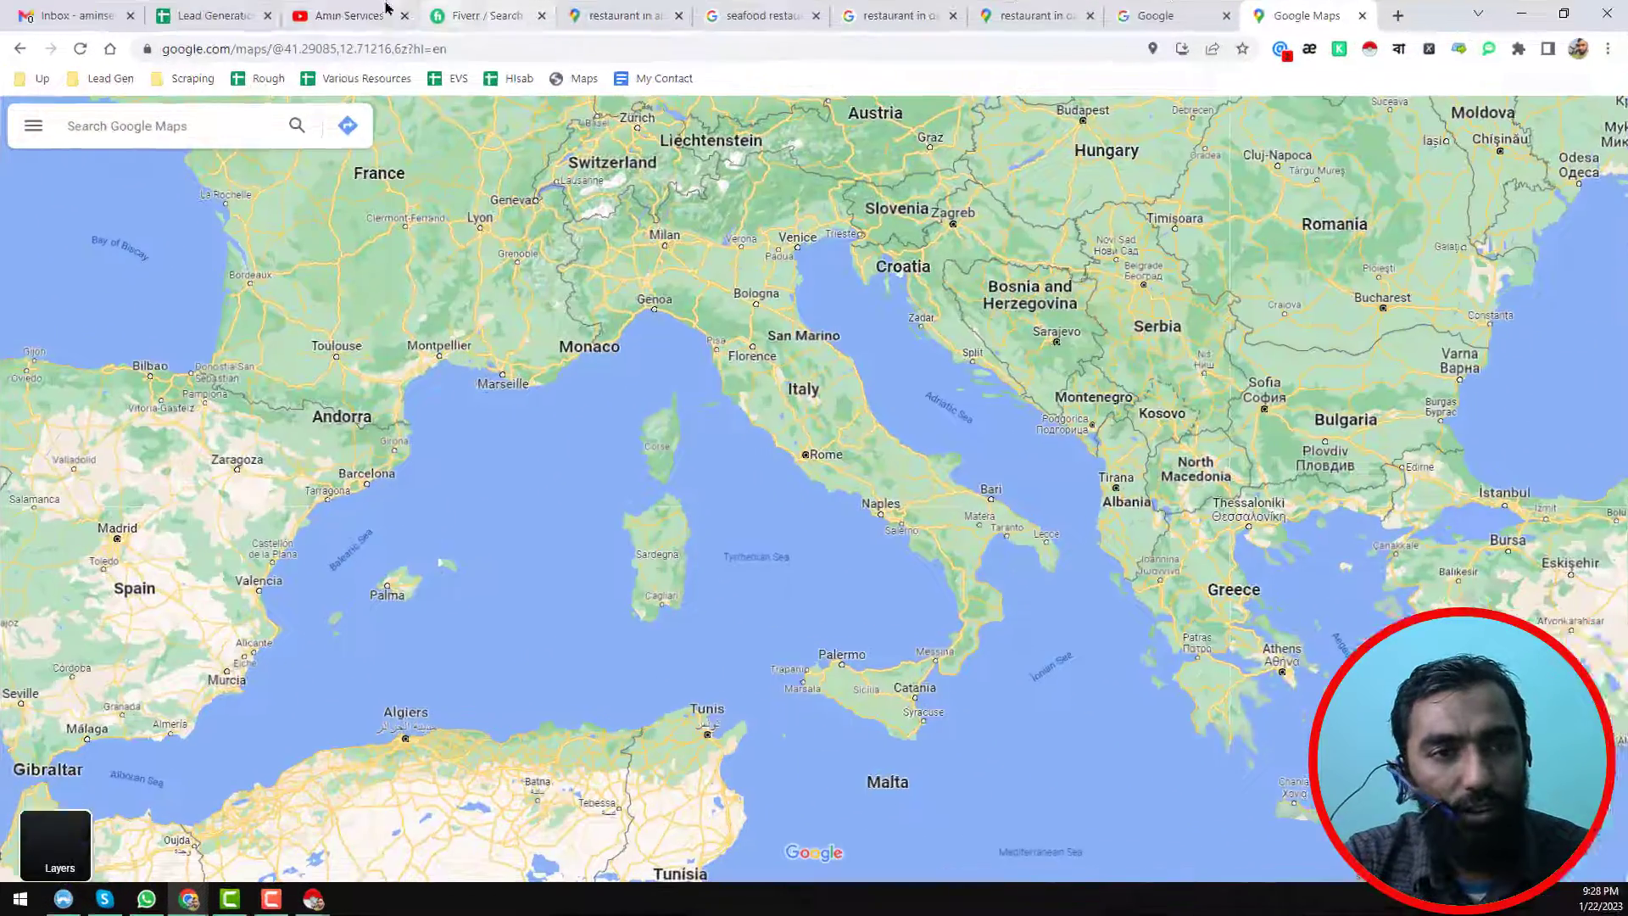
Step: Review the Amin Services YouTube channel page and the Fiverr search results for "google map data scraping"
click(371, 12)
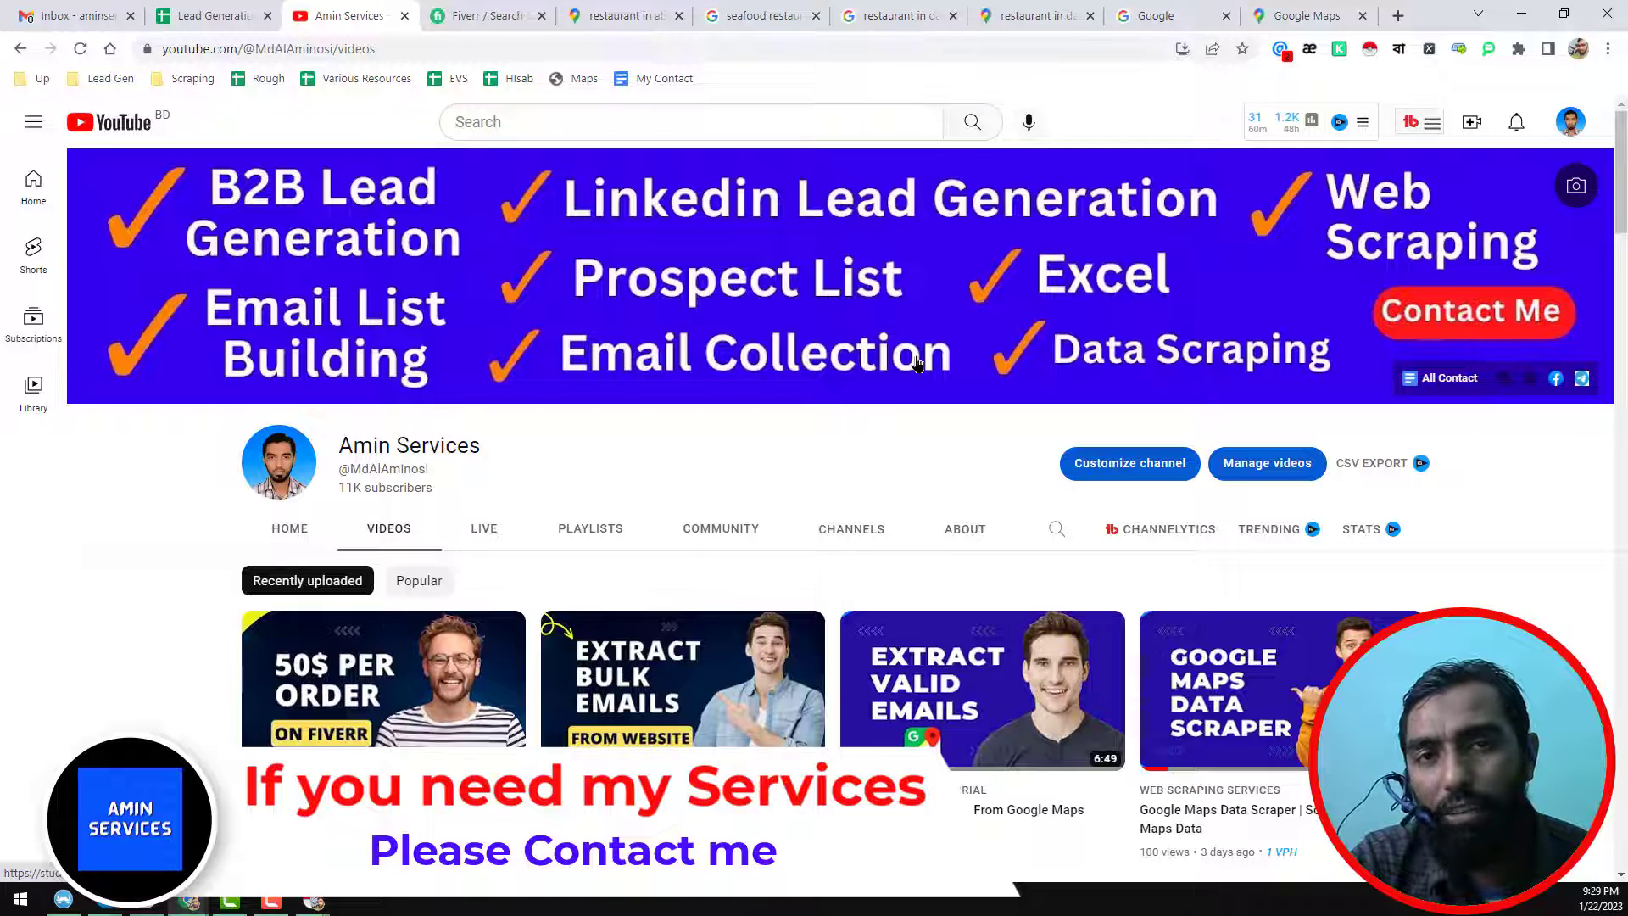
click(506, 24)
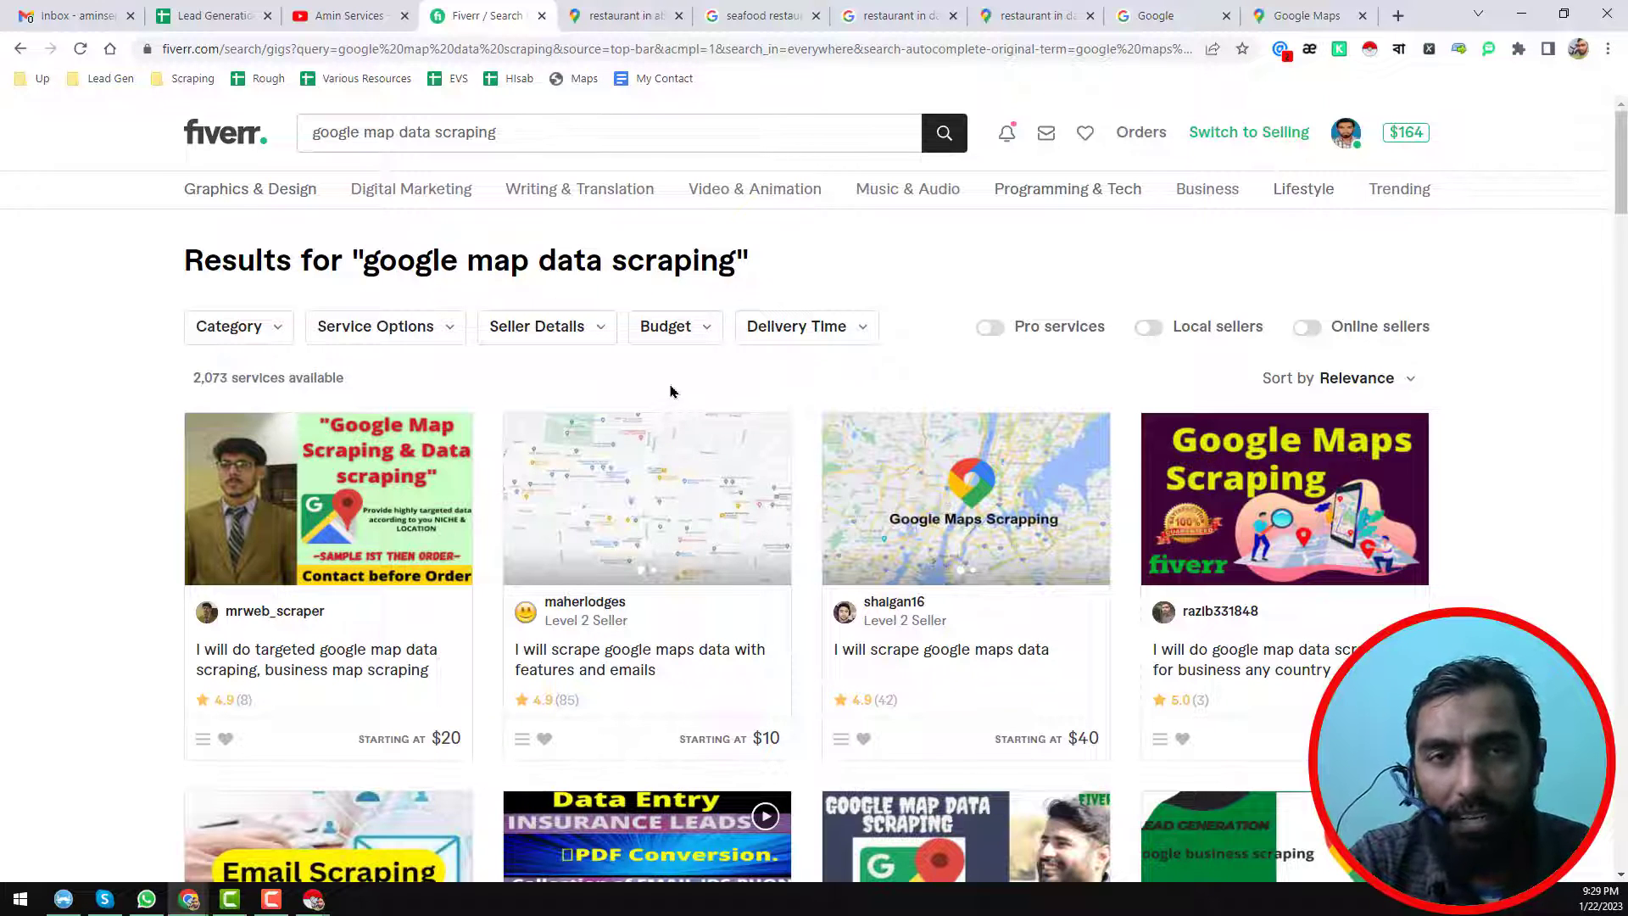
click(616, 18)
click(370, 18)
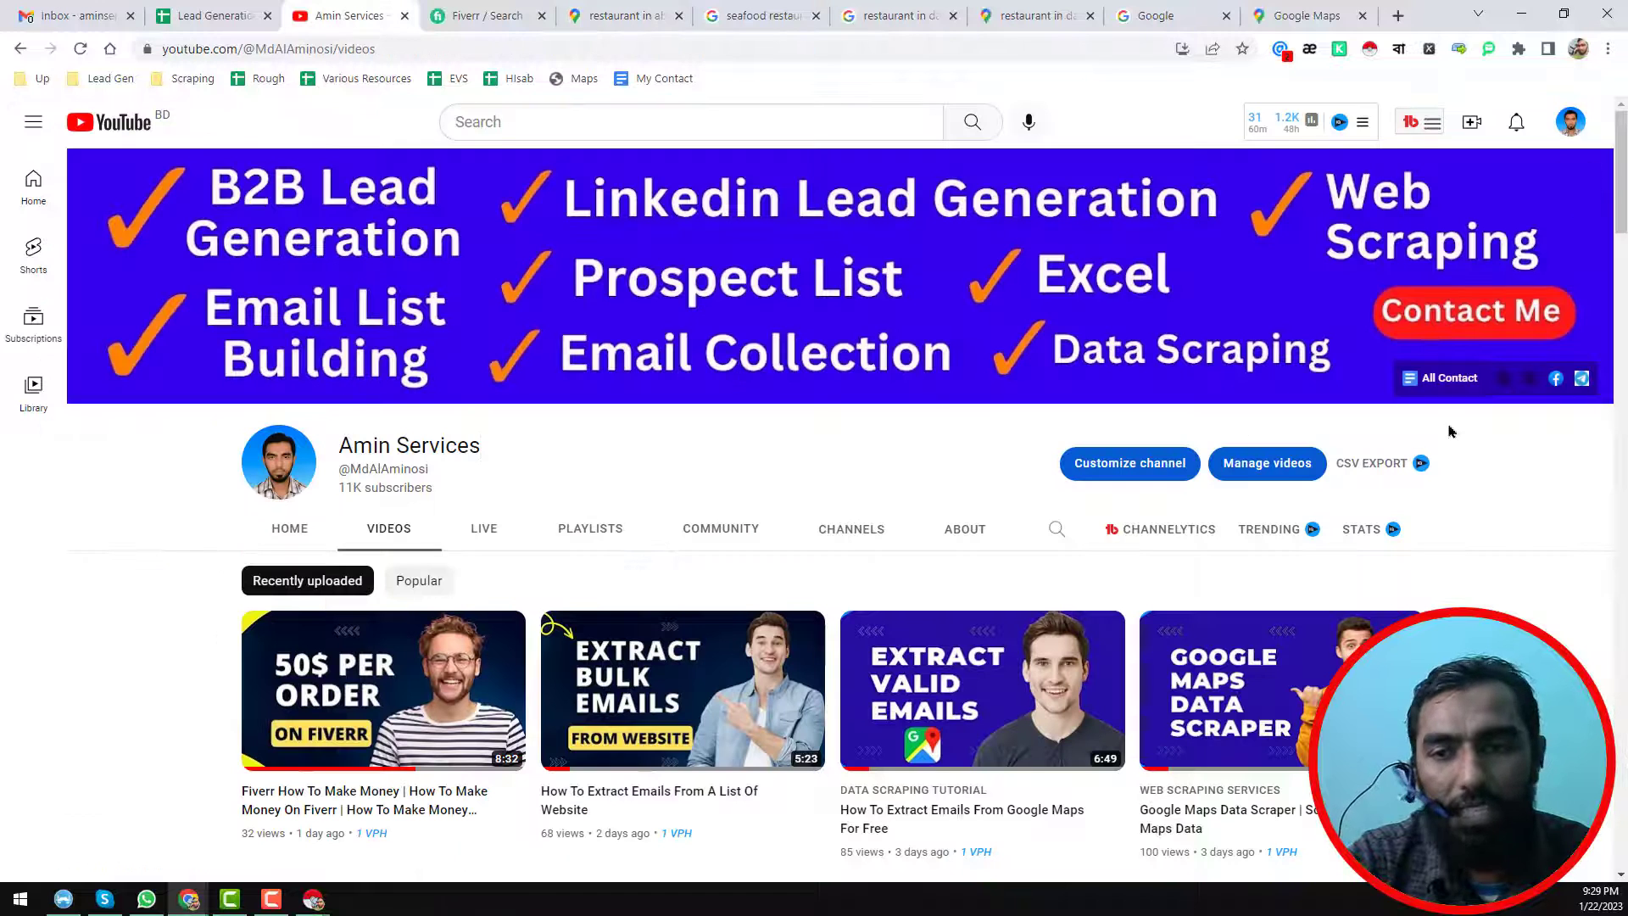